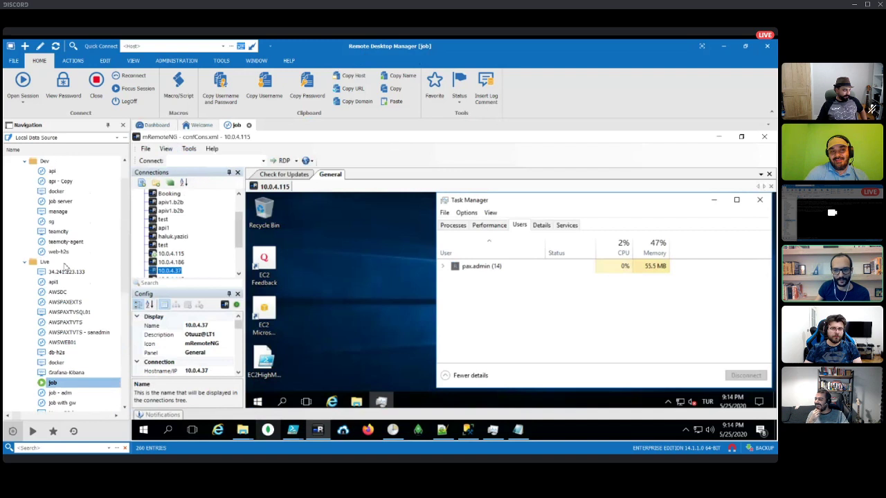
Step: Open the MongoDB-main session from the Live folder
scroll(81, 284, up, 2)
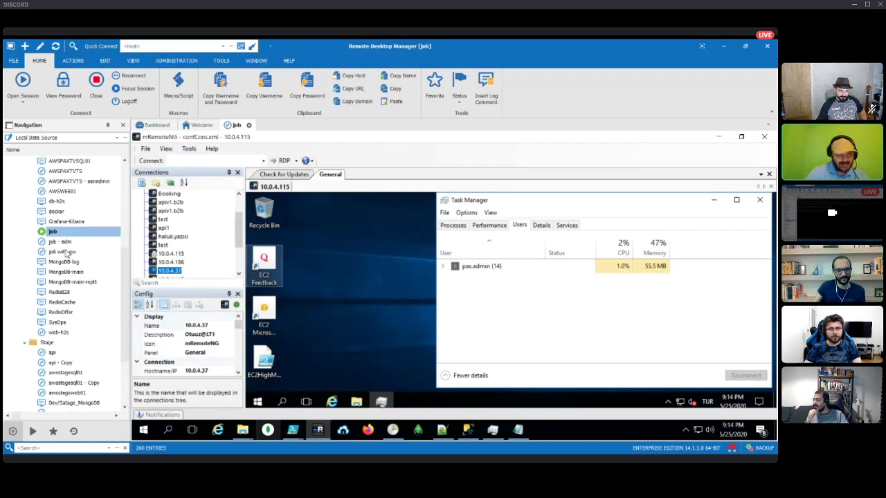
scroll(66, 253, up, 5)
scroll(69, 245, down, 2)
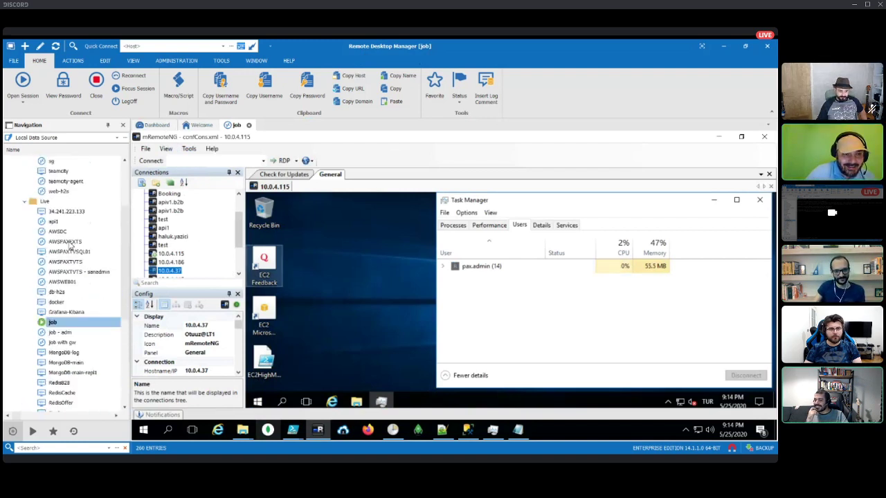
scroll(69, 244, down, 1)
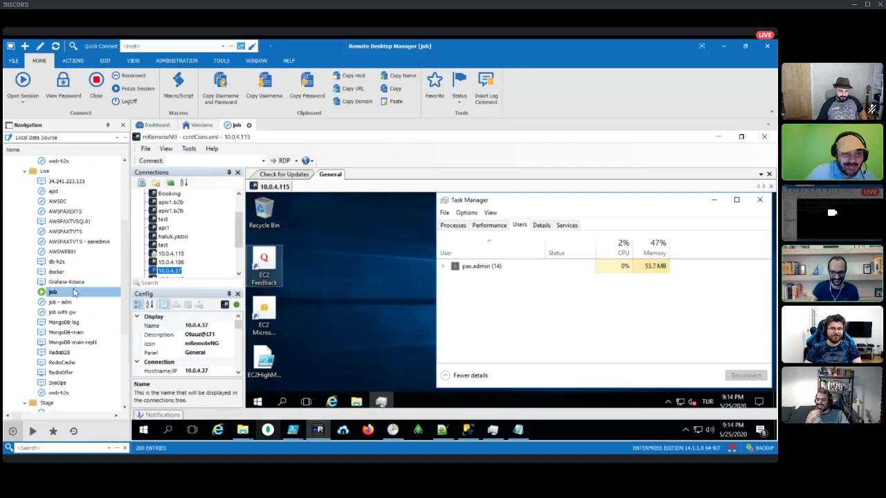
click(70, 334)
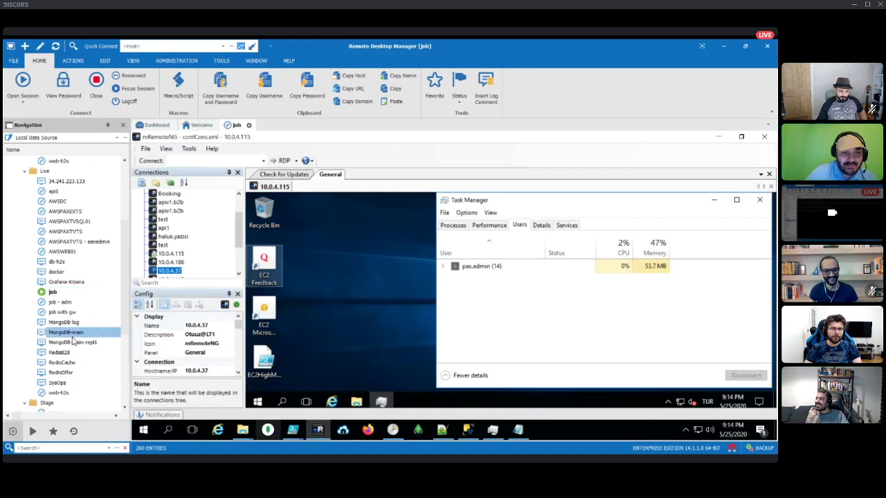
double_click(72, 335)
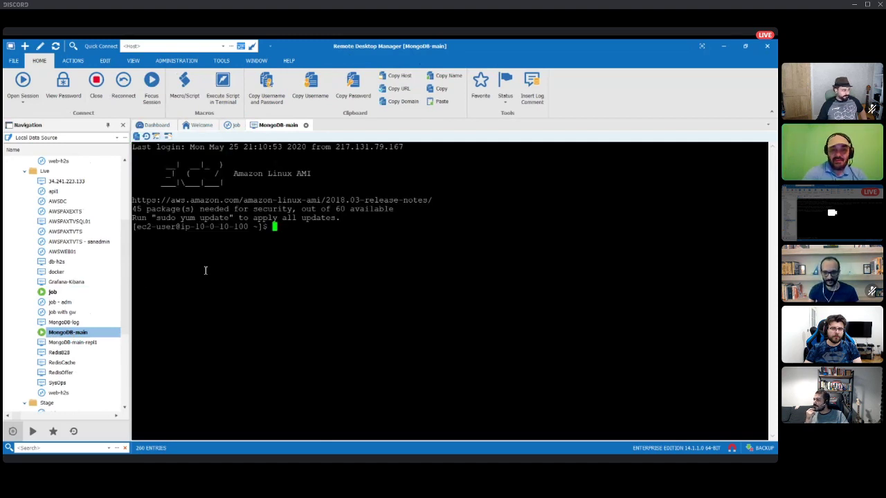
Step: Open the root user's cron table for editing with sudo crontab -e
text(sudo)
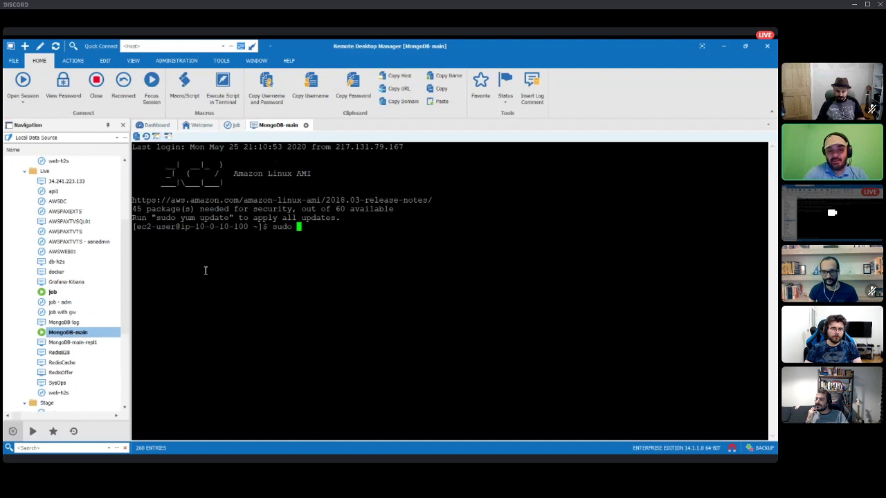
text(cr)
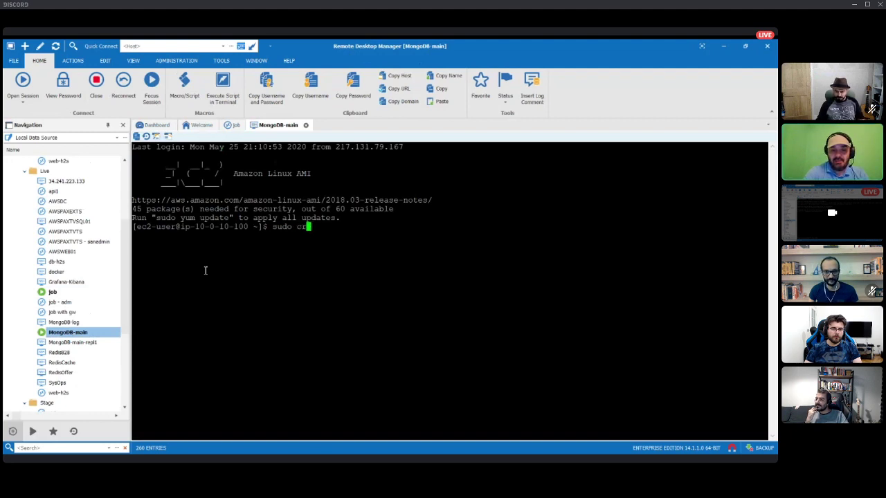
text(ntab )
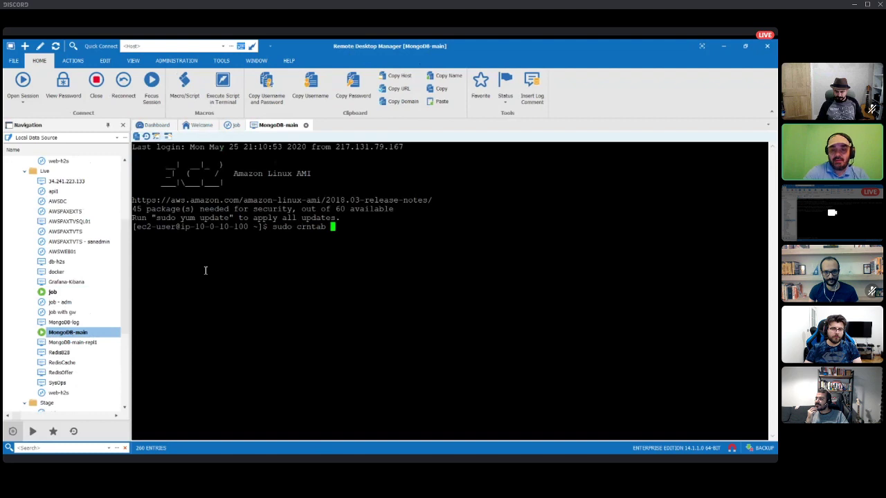
text(-e)
key(Return)
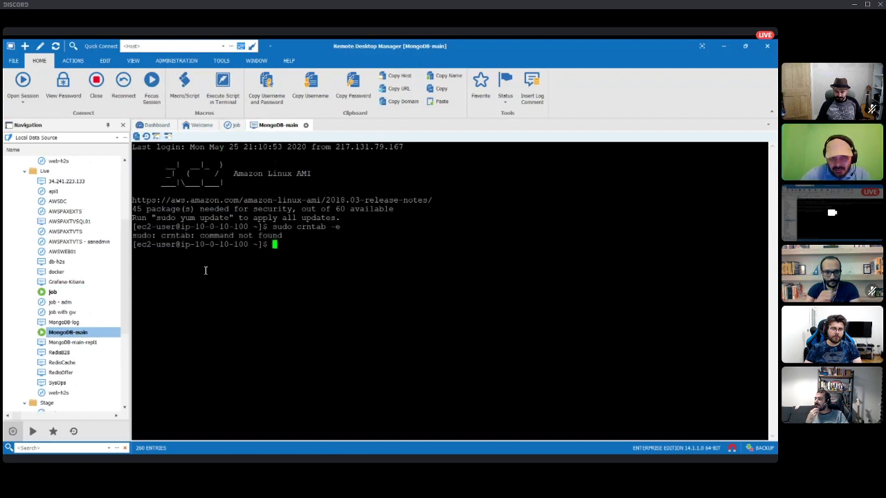
key(Up)
key(Left)
key(Left)
key(Left)
key(Left)
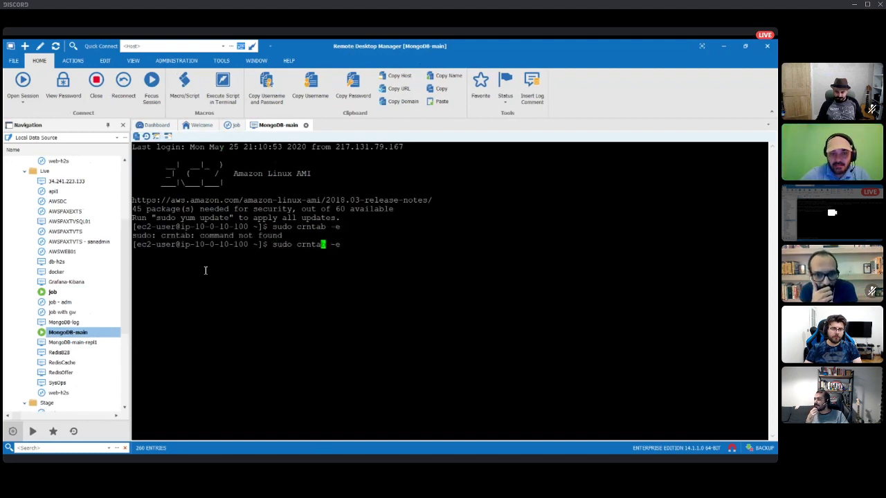
key(Left)
key(Left)
key(Left)
text(o)
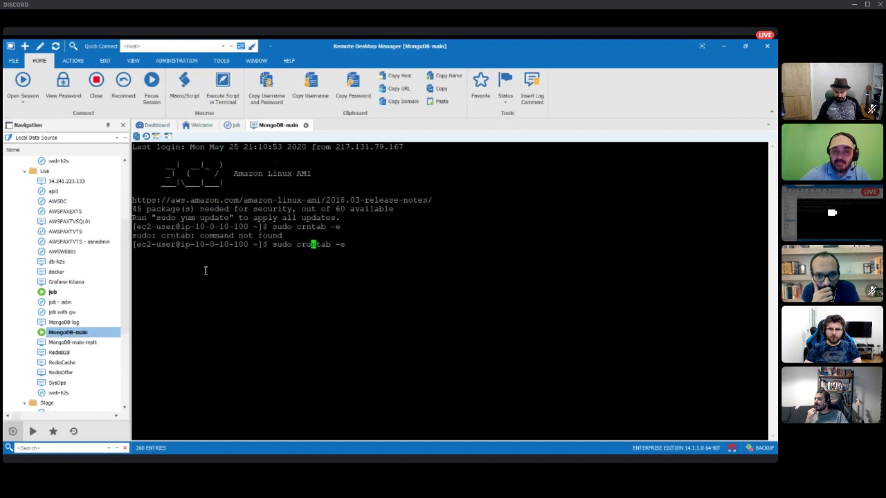
key(Return)
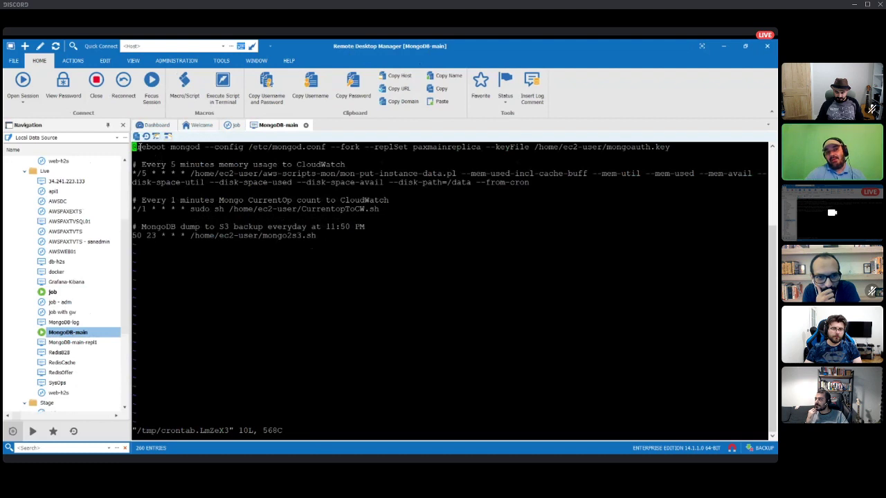
Step: Examine the crontab entries for the reboot start, the CloudWatch memory and CurrentOp metrics, and the mongo2s3.sh backup
drag(140, 147, 571, 265)
click(572, 264)
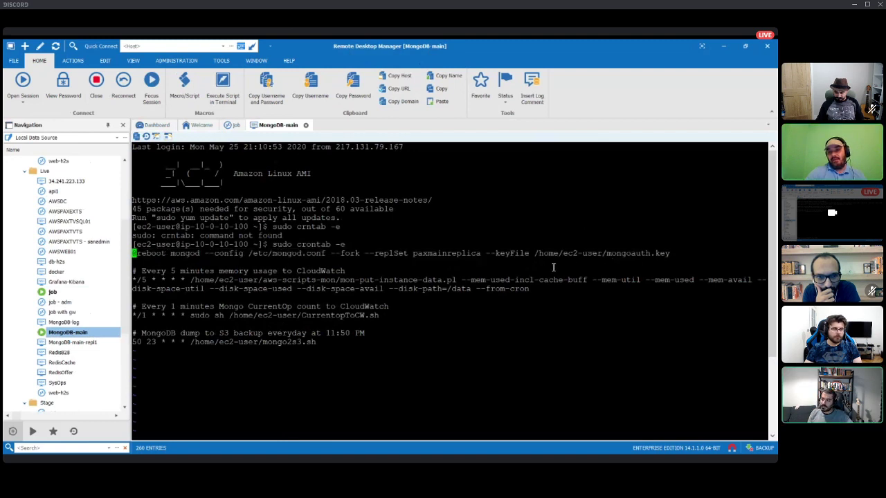
scroll(553, 268, down, 1)
scroll(554, 267, down, 2)
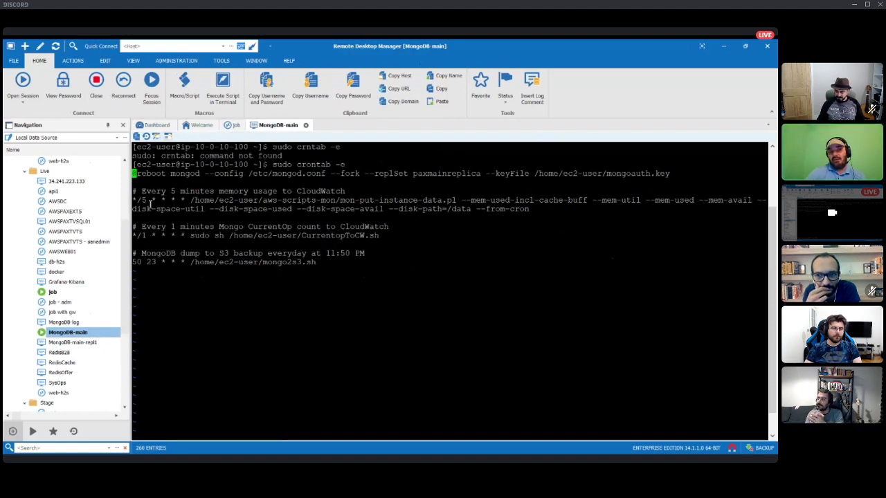
drag(150, 202, 132, 201)
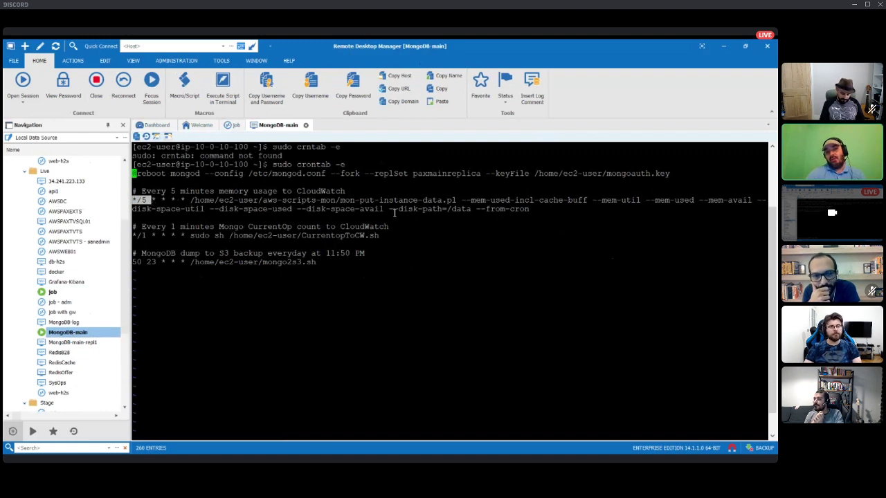
drag(385, 236, 259, 234)
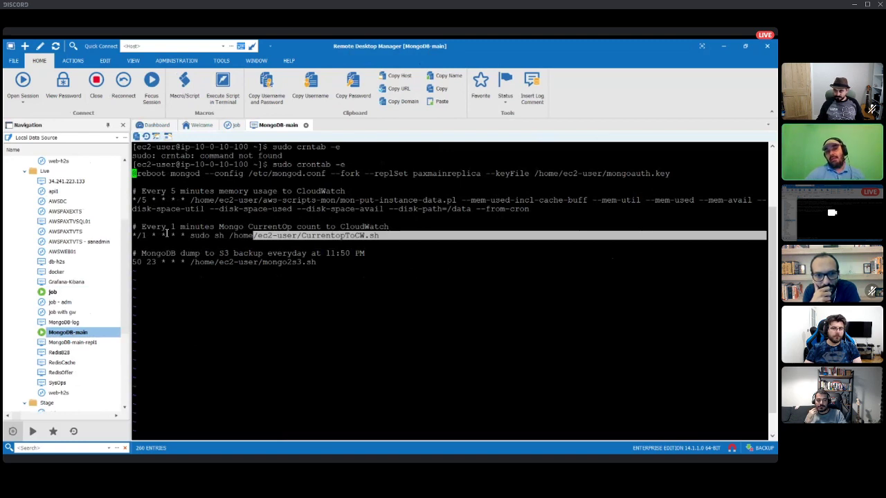
click(255, 263)
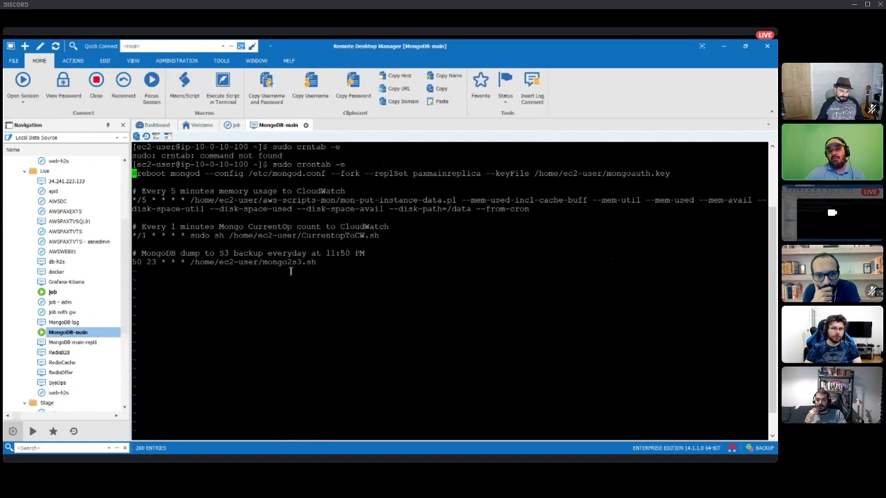
drag(319, 264, 195, 264)
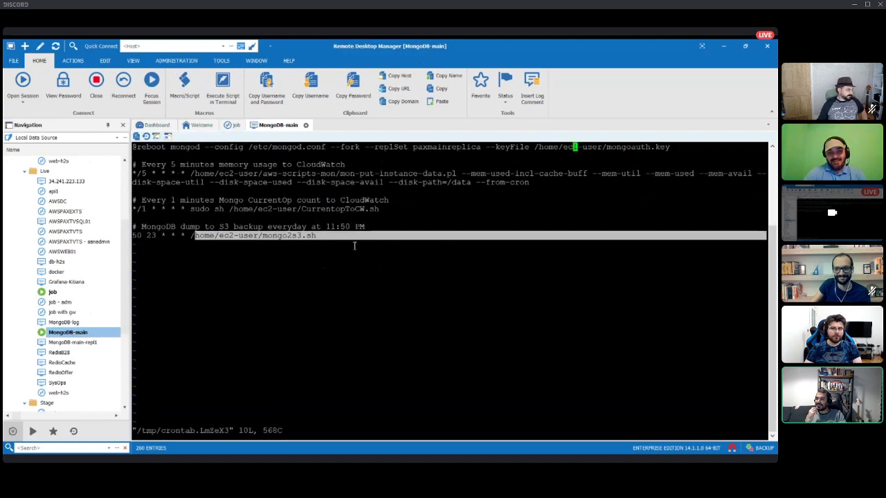
Step: Quit the crontab editor without saving, using the :q! command
text(: )
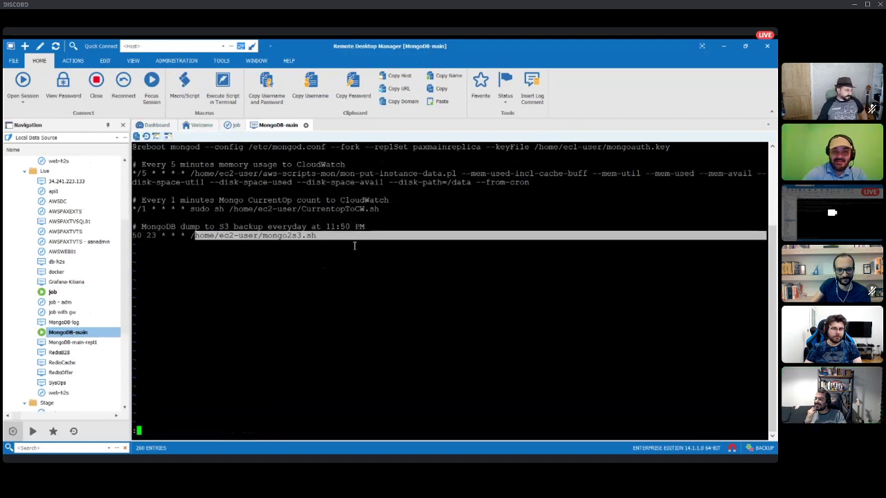
text(qw)
key(Return)
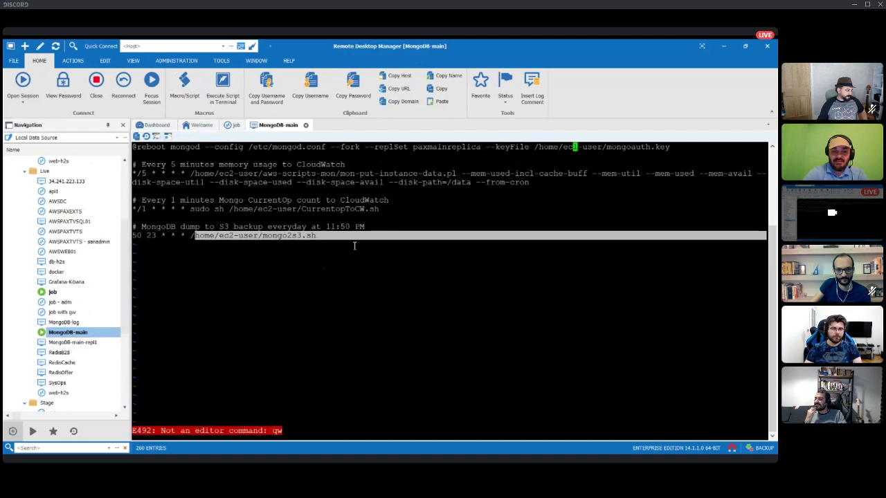
text(:)
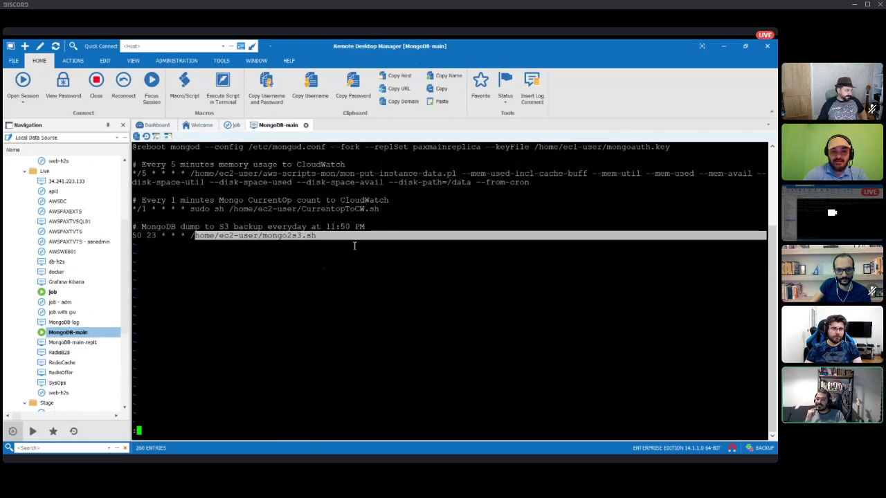
text(wq)
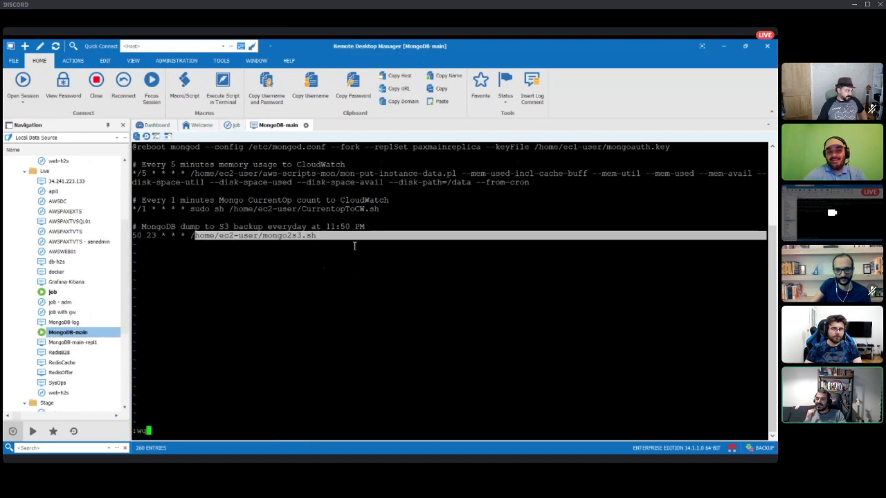
key(BackSpace)
key(BackSpace)
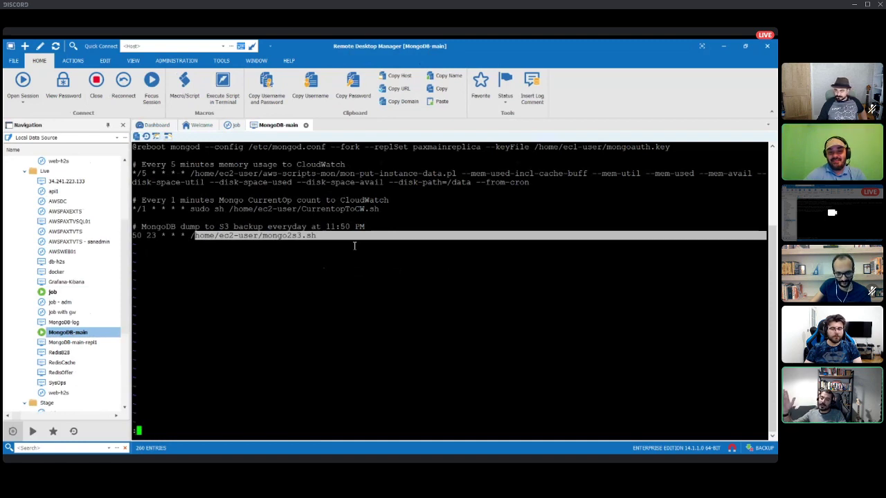
text(q!)
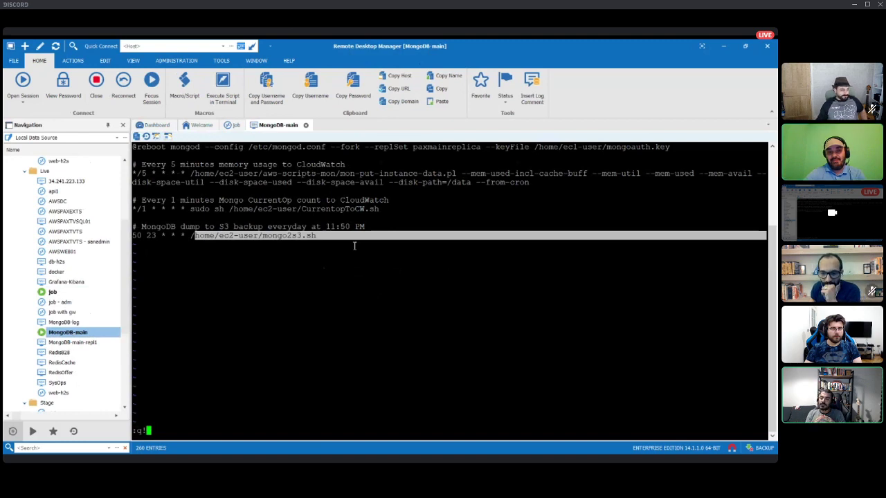
key(Return)
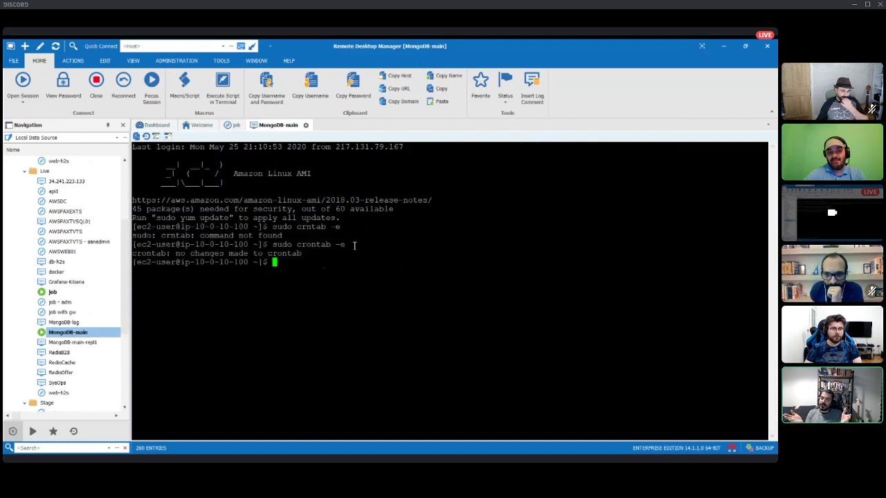
Step: Reopen the root crontab with sudo crontab -e, and enter and leave the editor's command line
key(Up)
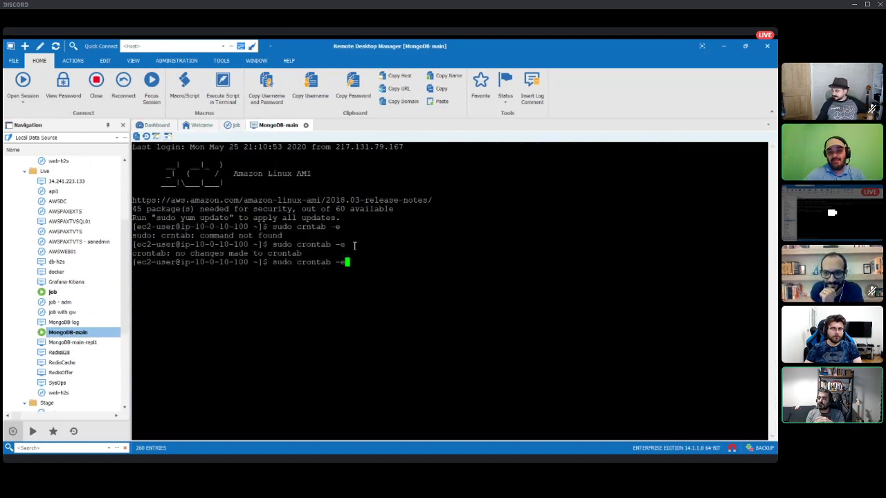
key(Return)
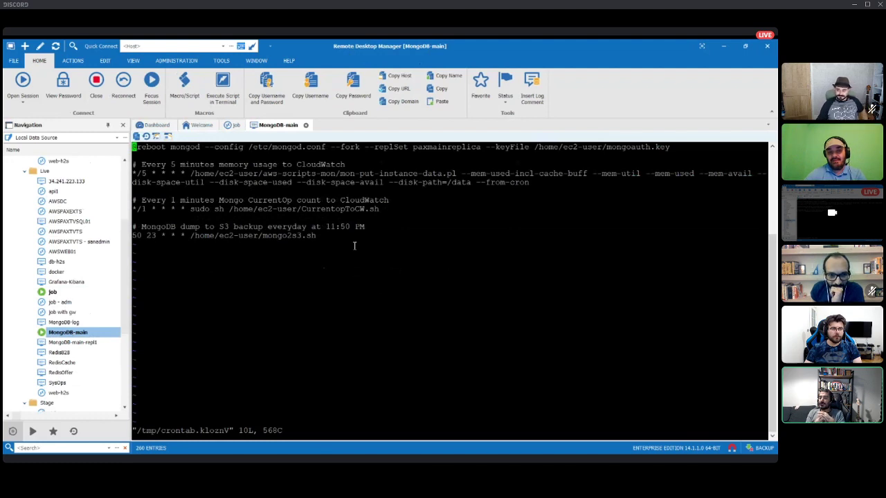
text(:)
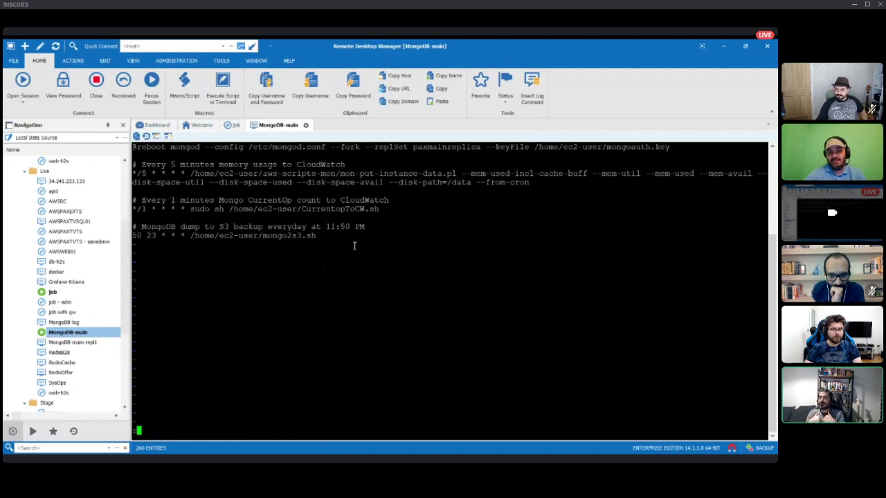
key(Escape)
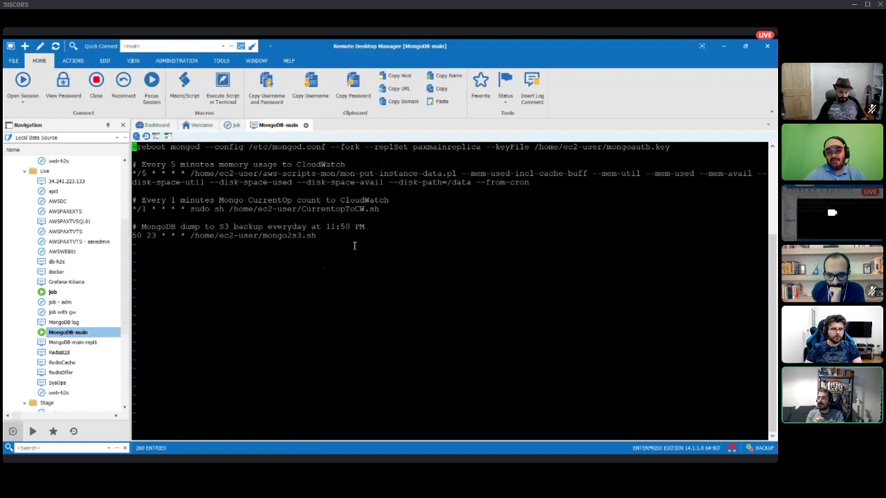
text(:)
key(Escape)
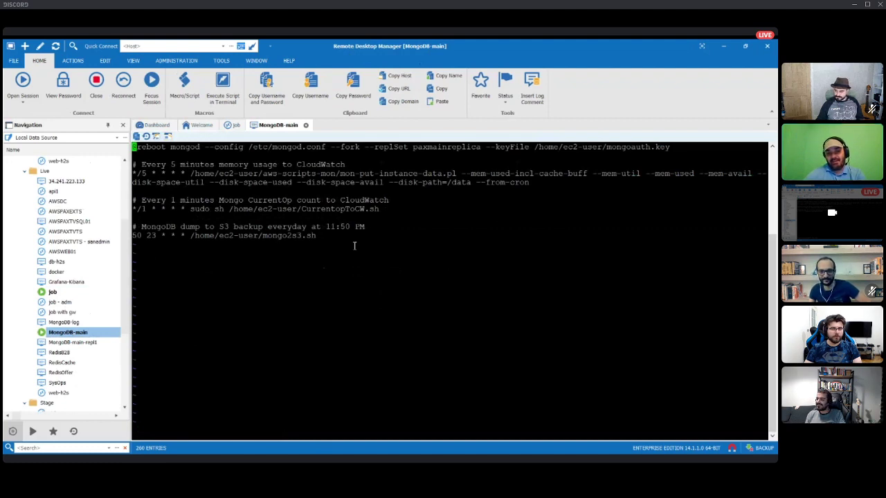
Step: Enter :q! and :wq on the crontab editor's command line as unexecuted examples, and quit without saving using :q!
text(:)
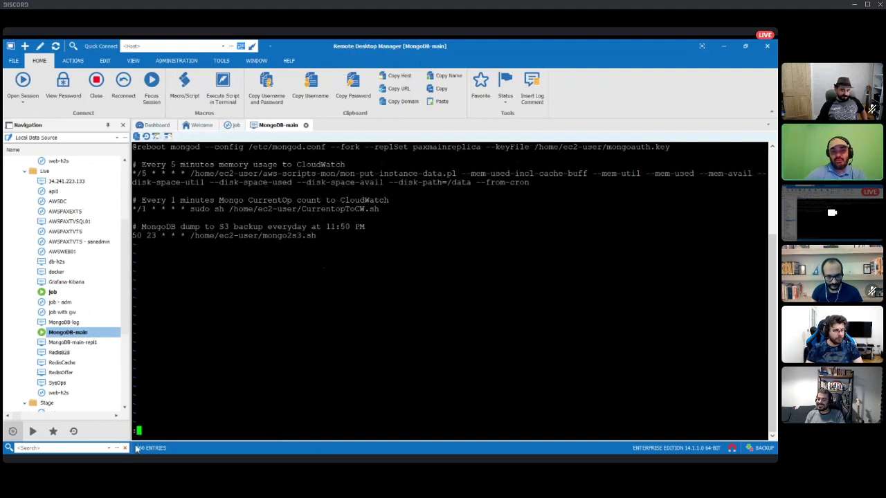
text(q)
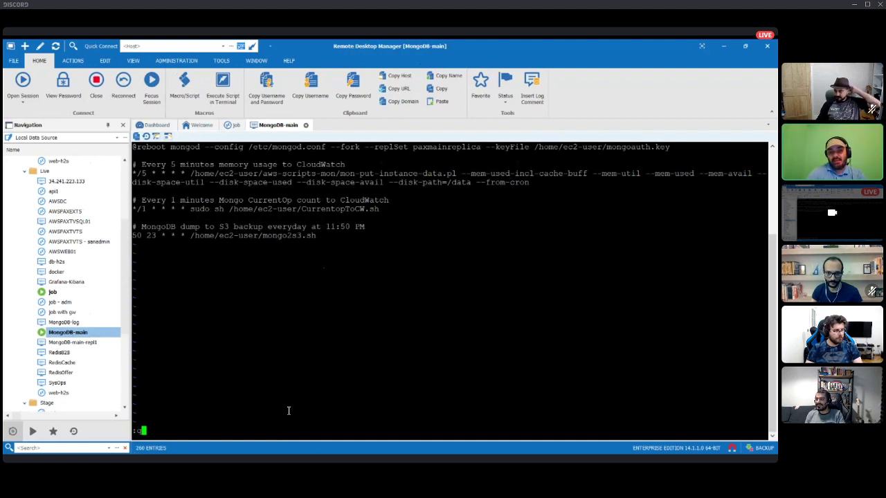
text(!)
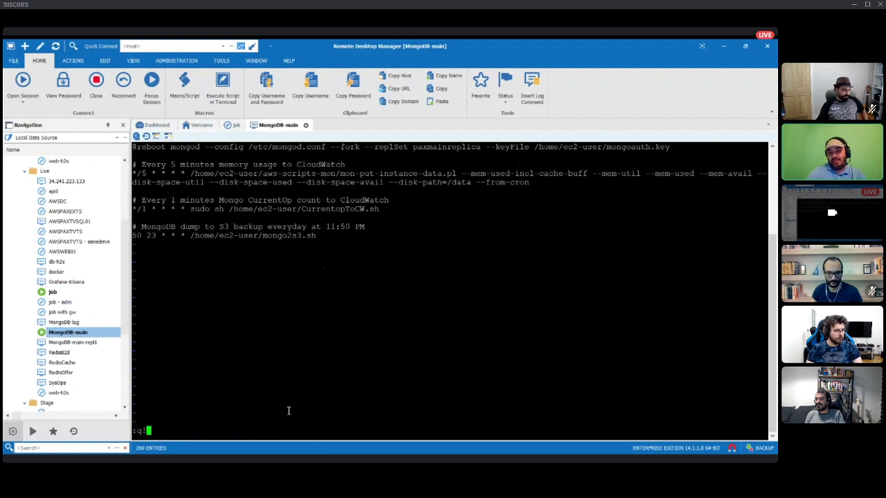
key(BackSpace)
key(BackSpace)
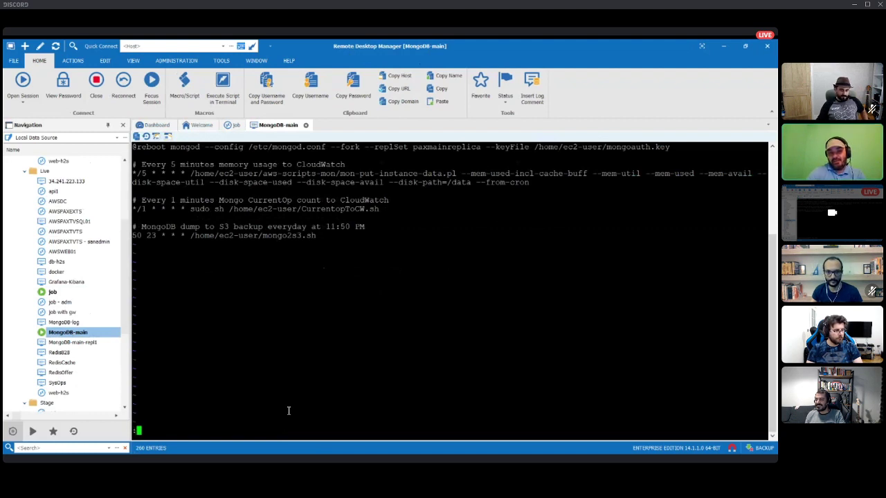
text(wq)
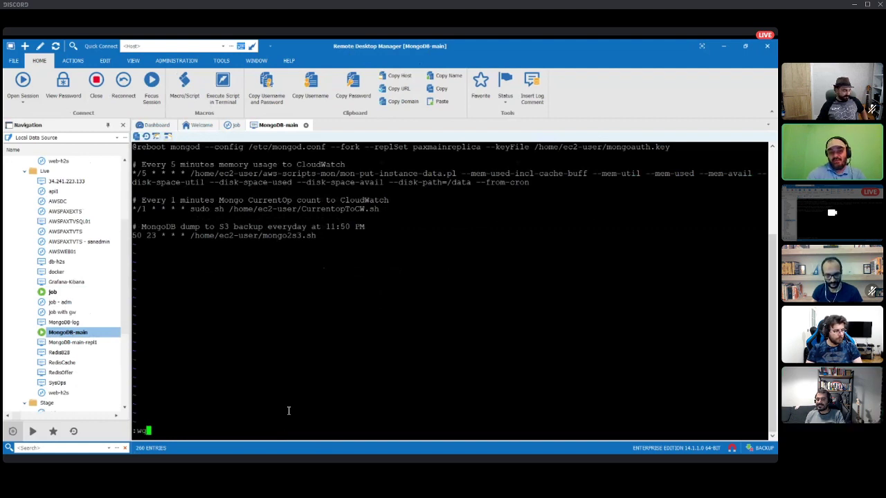
key(BackSpace)
key(BackSpace)
text(q)
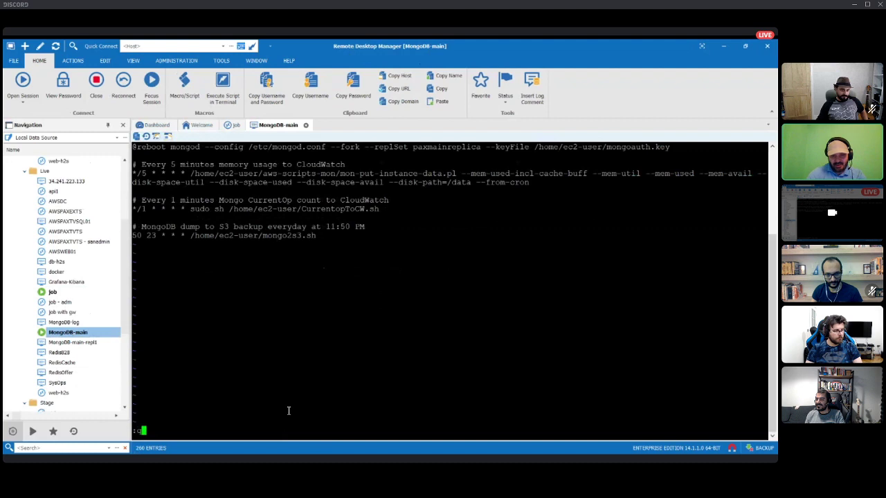
text(!)
key(Return)
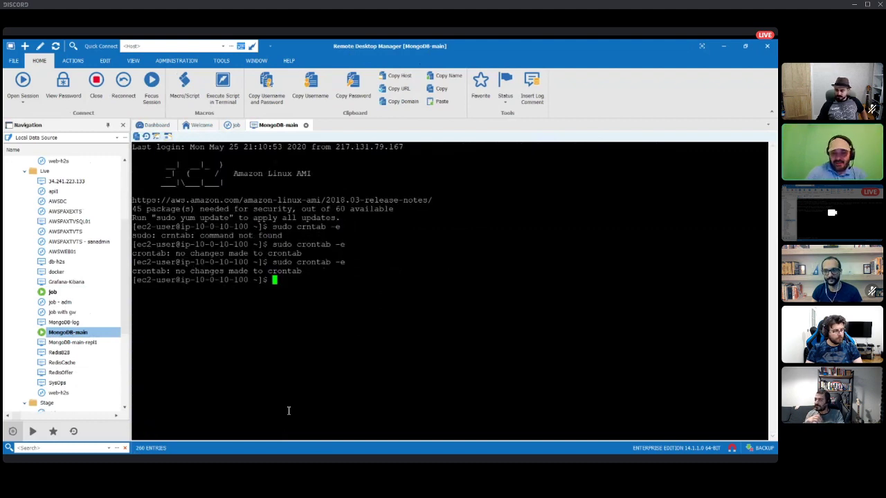
Step: List the home directory's files with ls, and open CurrentopToCW.sh with sudo nano
text(ls)
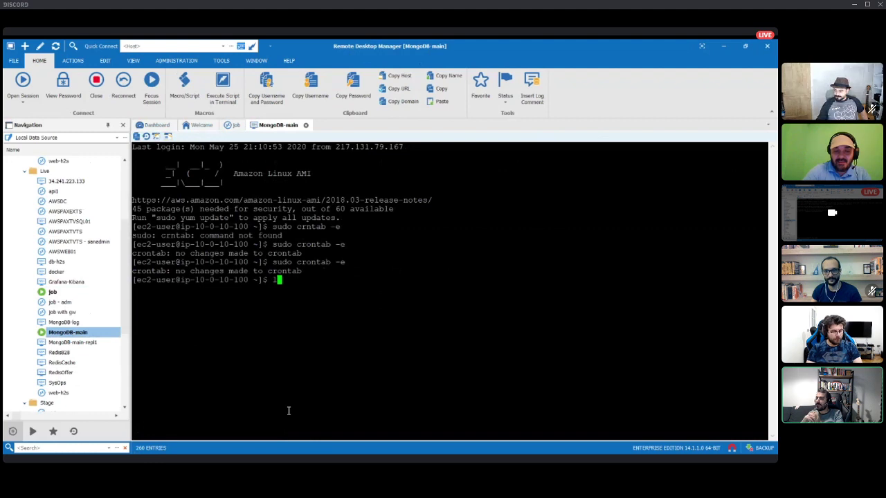
key(Return)
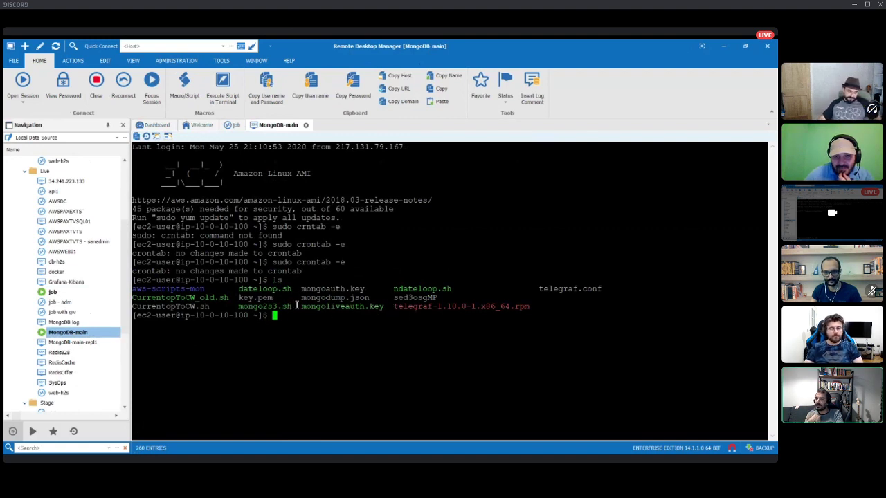
drag(297, 306, 135, 313)
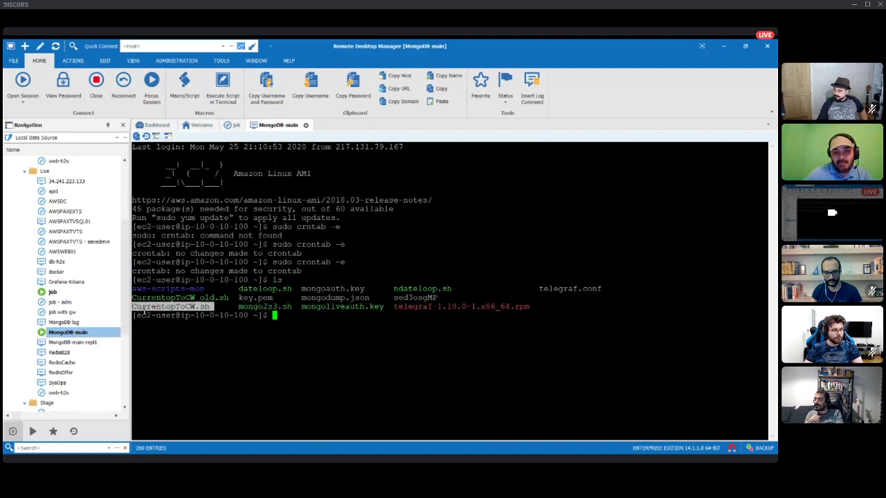
text(s)
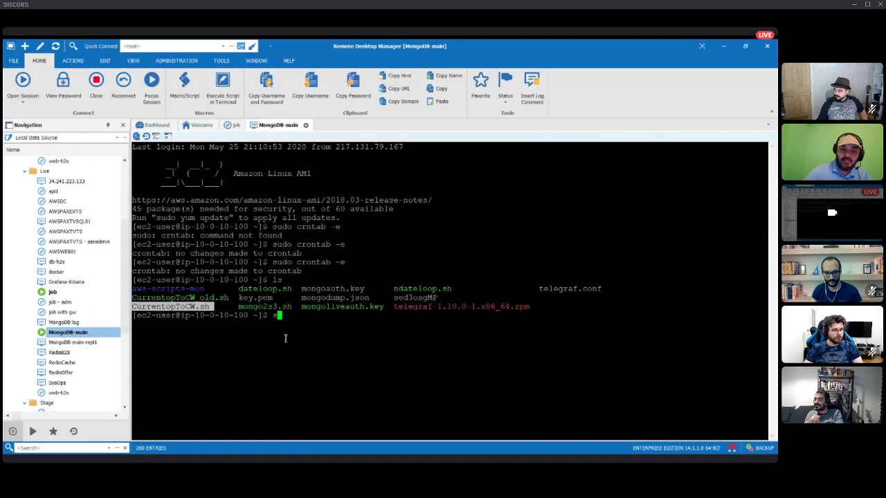
text(udo n)
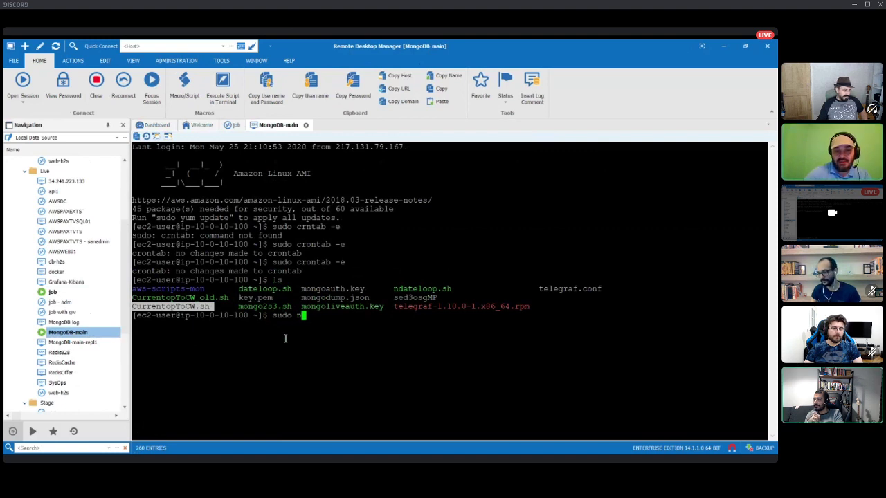
text(oano)
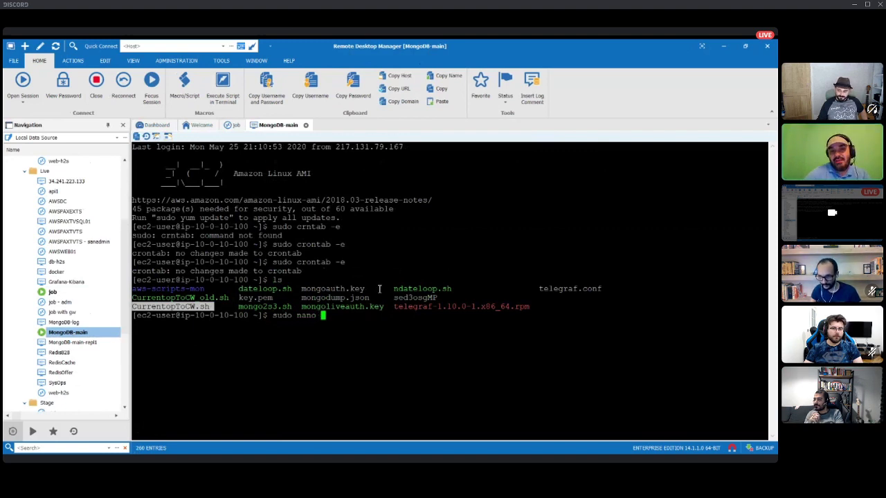
right_click(427, 328)
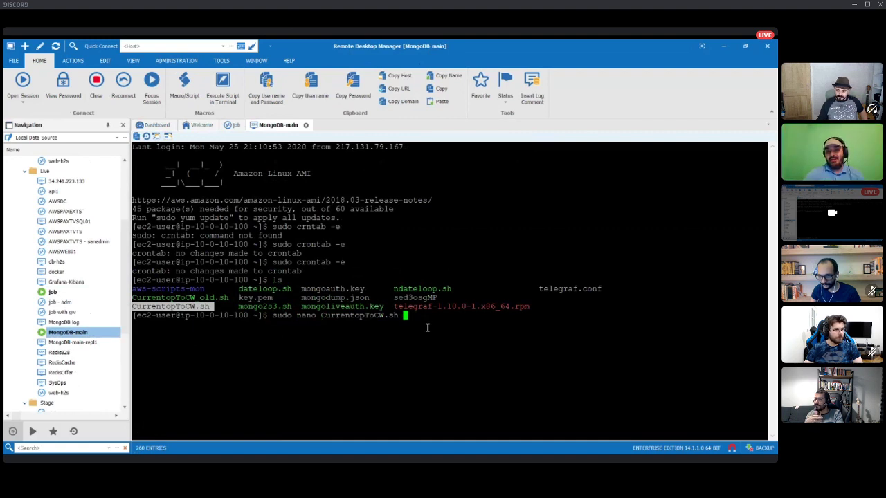
key(Return)
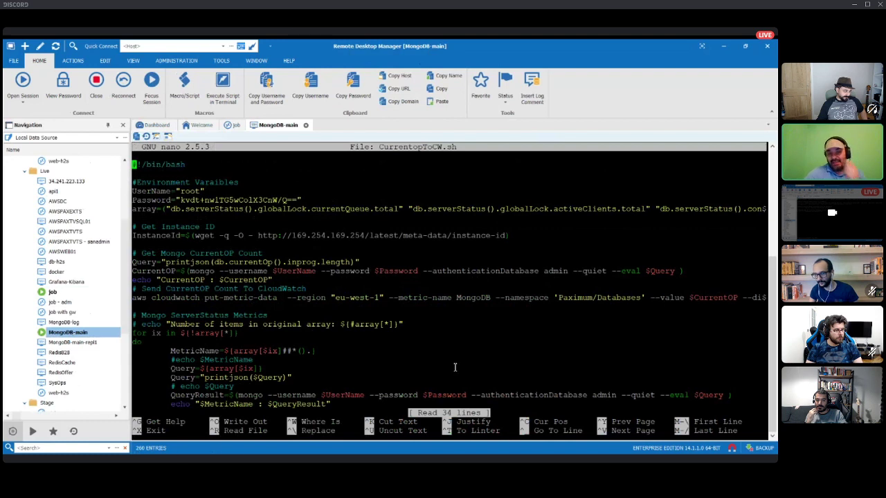
Step: Examine CurrentopToCW.sh from its environment variables to the loop sending ServerStatus metrics to CloudWatch, and exit nano without changes
key(Down)
key(Down)
key(Down)
key(Down)
key(Down)
key(Down)
key(Down)
key(Down)
key(Down)
key(Down)
key(Down)
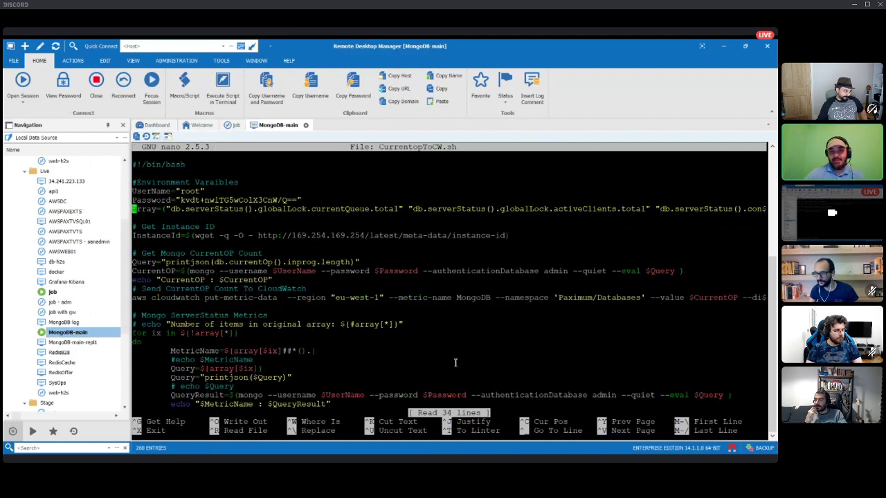
key(Down)
key(Down)
key(Down)
key(Down)
key(Down)
key(Down)
key(Down)
key(Down)
key(Down)
key(Down)
key(Down)
key(Down)
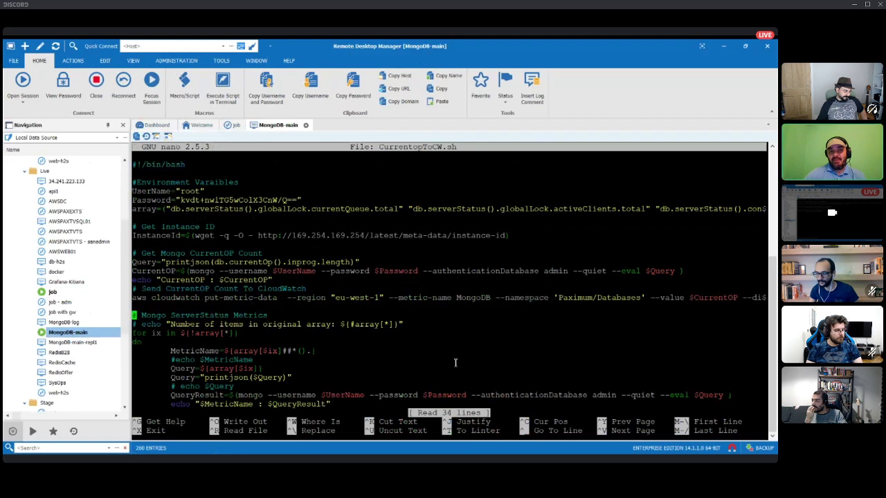
key(Down)
key(Down)
key(Down)
key(Down)
key(Down)
key(Down)
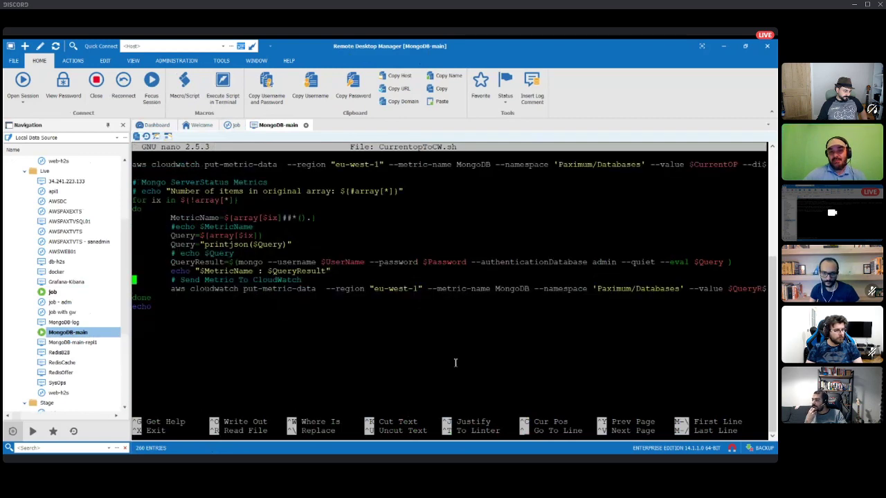
key(Up)
key(Up)
key(Up)
key(Up)
key(Up)
key(Up)
key(Up)
key(Up)
key(Up)
key(Up)
key(Up)
key(Up)
key(Up)
key(Up)
key(Up)
key(Up)
key(Up)
key(Up)
key(Up)
key(Up)
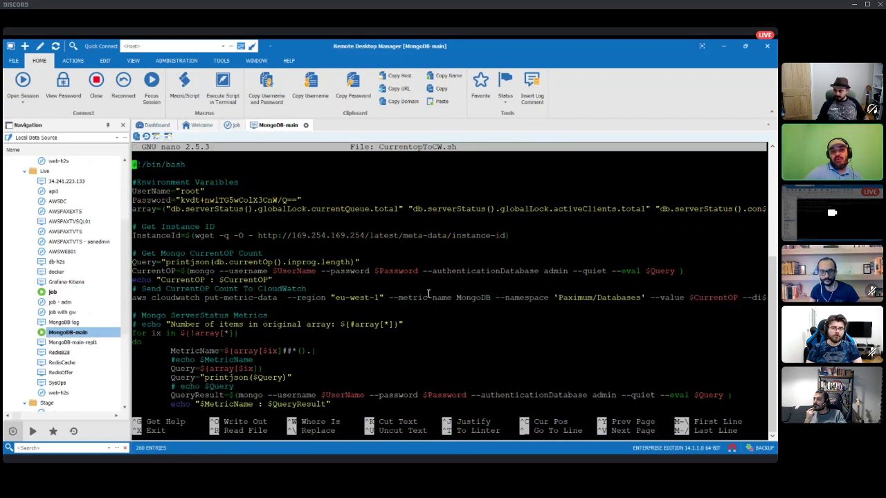
key(Down)
key(Down)
key(Down)
key(Down)
key(Down)
key(Down)
key(Down)
key(Down)
key(Down)
key(Down)
key(Down)
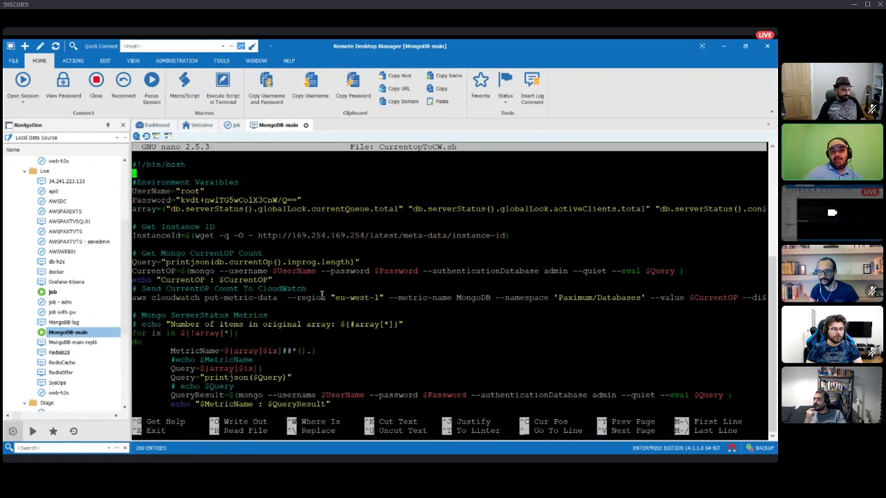
key(Down)
key(Down)
key(Down)
key(Down)
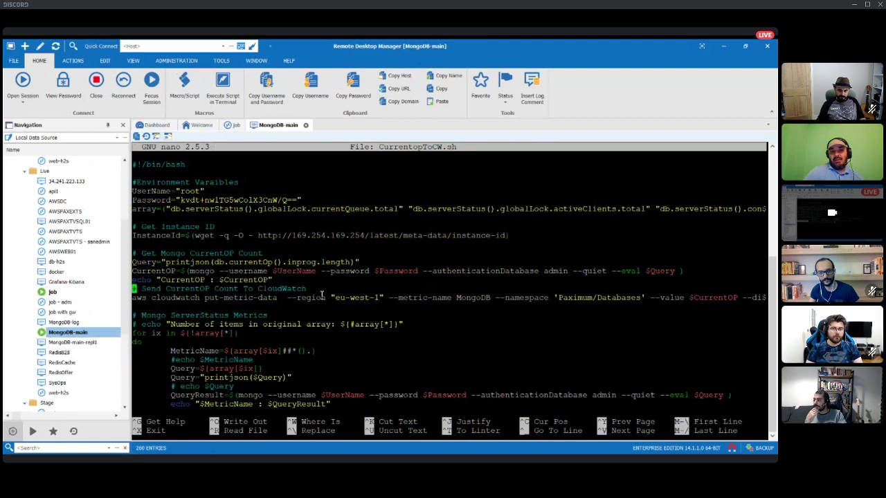
key(Up)
key(Up)
key(Up)
key(Up)
key(Up)
key(Up)
key(Up)
key(Up)
key(Up)
key(Up)
key(Up)
key(Up)
key(Up)
key(Up)
key(Up)
key(Down)
key(Down)
key(Down)
key(Down)
key(Down)
key(Down)
key(Down)
key(Down)
key(Down)
key(Down)
key(Down)
key(Down)
key(Down)
key(Down)
key(Down)
key(Down)
key(Down)
key(Down)
key(Down)
key(Down)
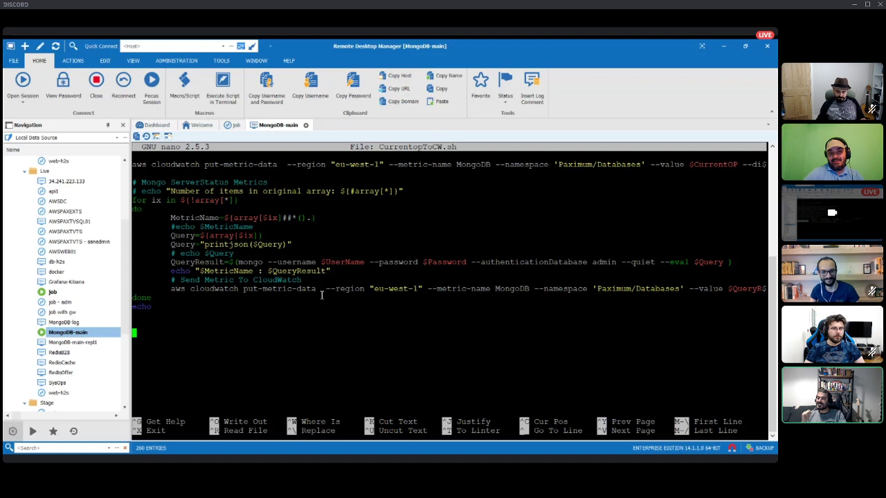
key(ctrl+x)
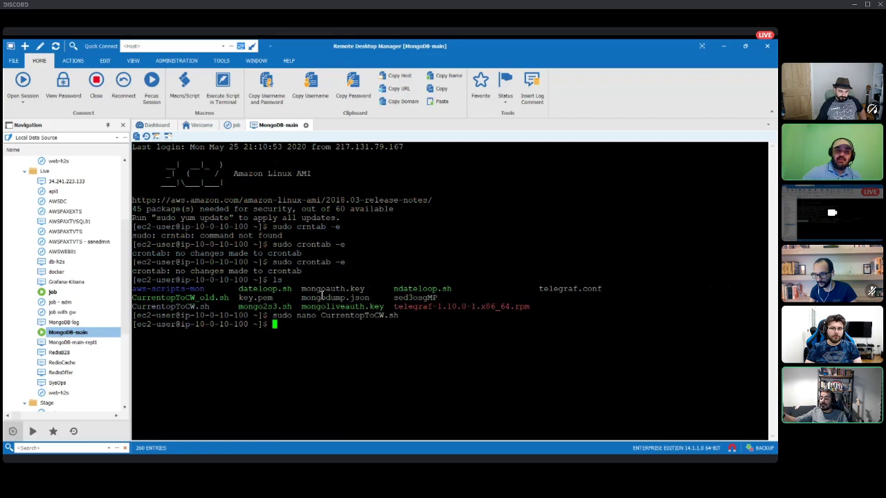
Step: Switch to Task Scheduler in the job server session and show the AWS Auto Scale Group Alarms tasks under Paximum
click(234, 126)
click(393, 431)
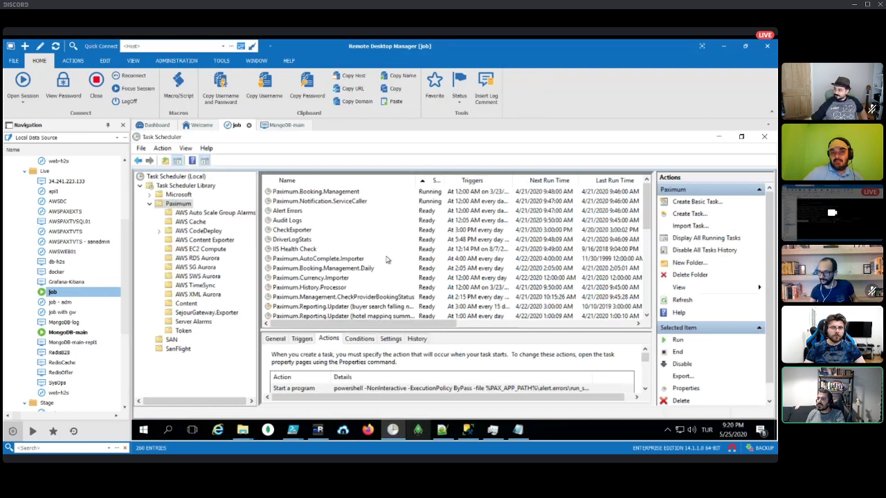
drag(202, 213, 197, 224)
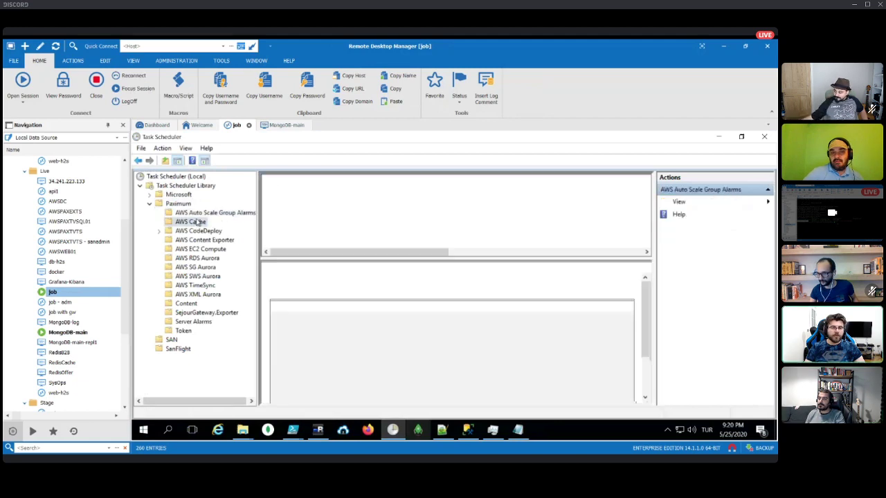
click(201, 214)
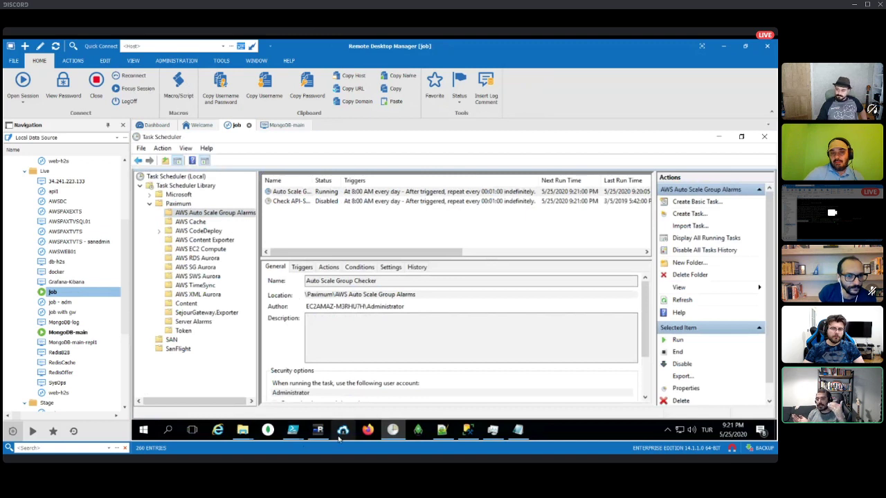
click(294, 432)
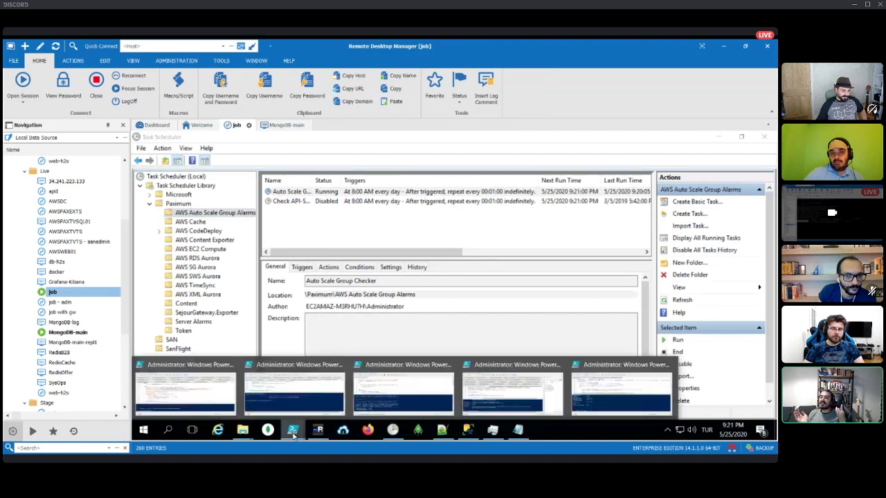
click(294, 434)
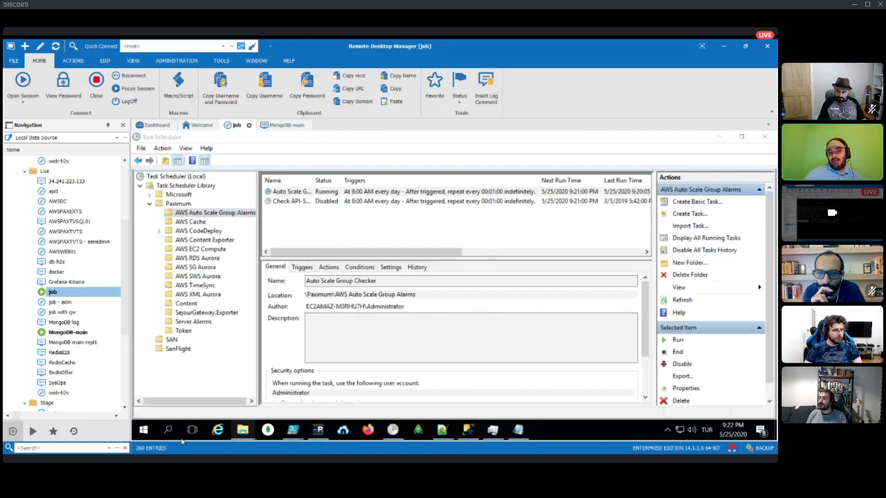
click(148, 435)
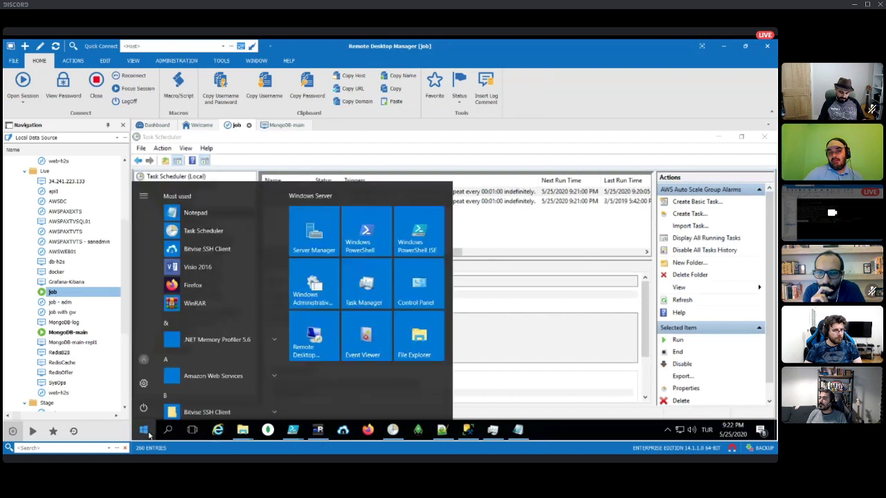
click(148, 435)
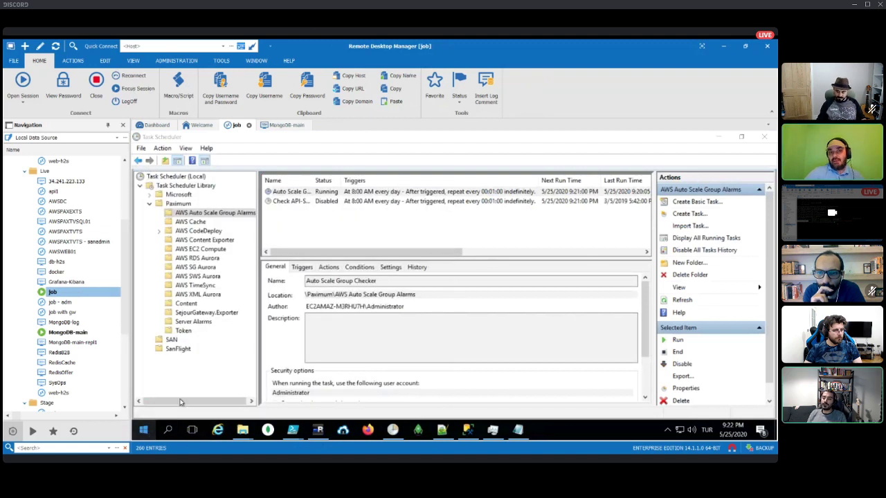
Step: Review the two auto scale group tasks, inspect the triggers in the Auto Scale Group Checker properties, and close them unchanged
click(337, 207)
click(339, 202)
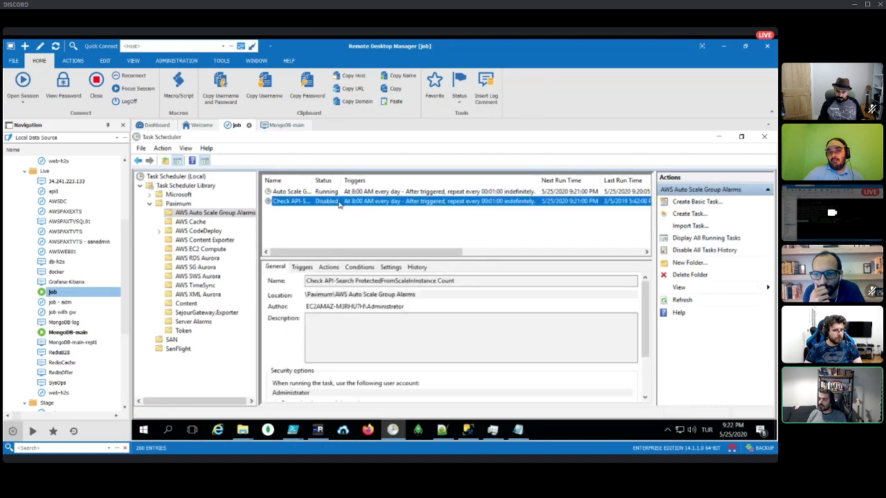
click(346, 196)
click(343, 203)
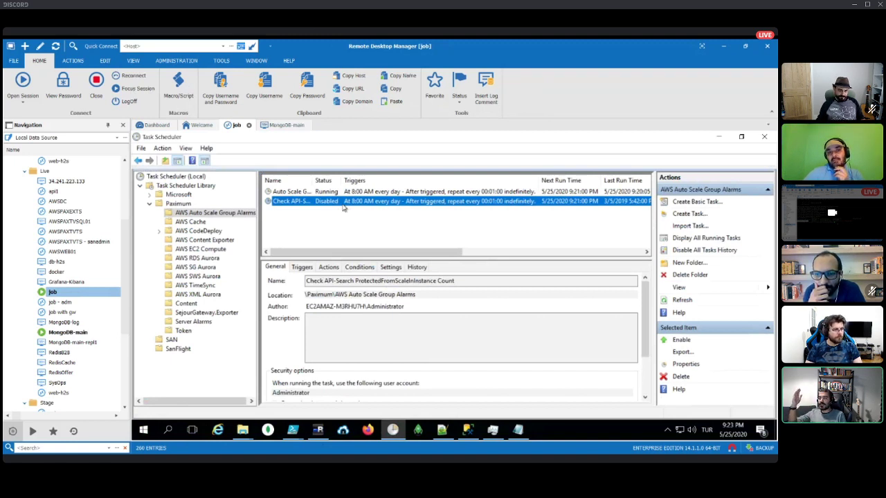
double_click(338, 195)
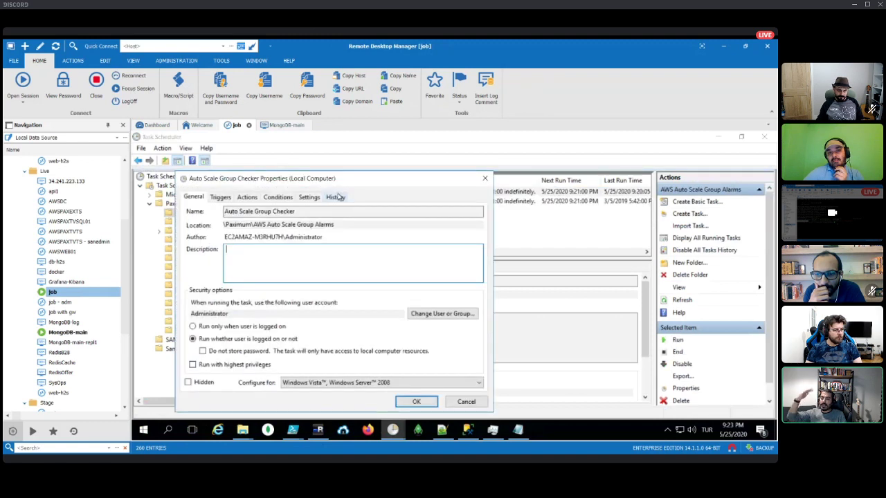
click(227, 199)
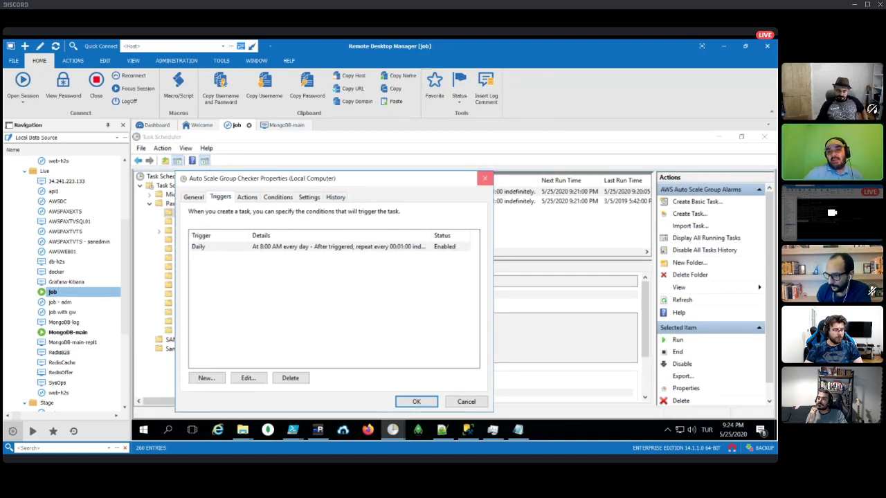
click(485, 178)
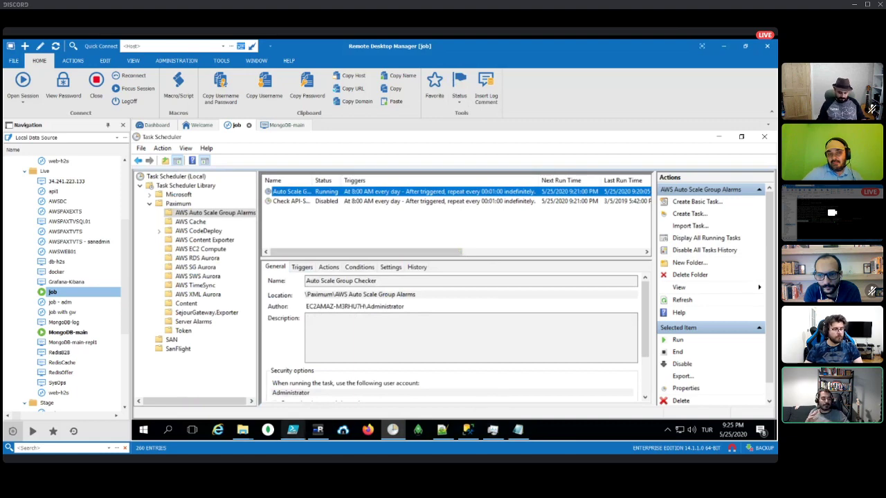
Step: Return to the call's participant grid and close the ended screen stream
click(325, 139)
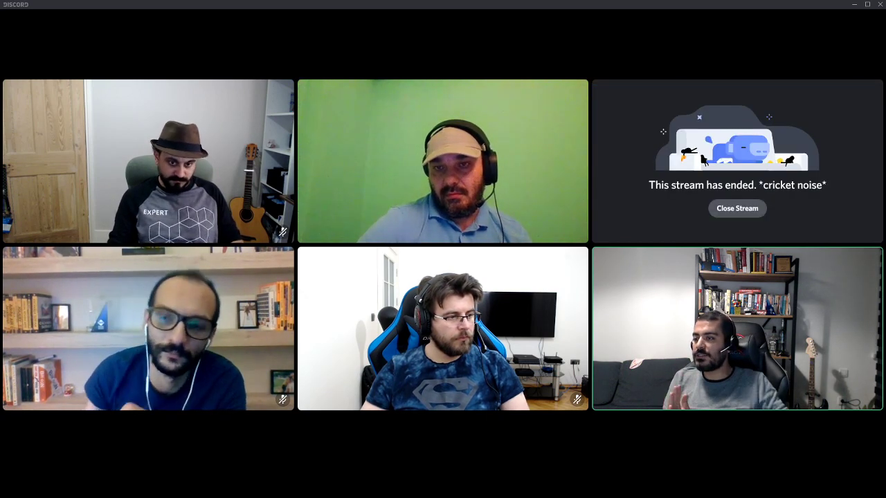
mouse_move(762, 244)
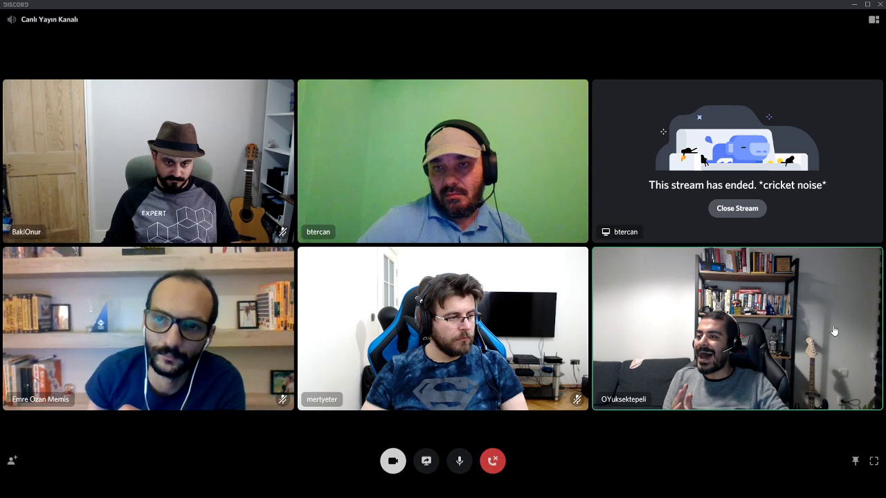
click(739, 208)
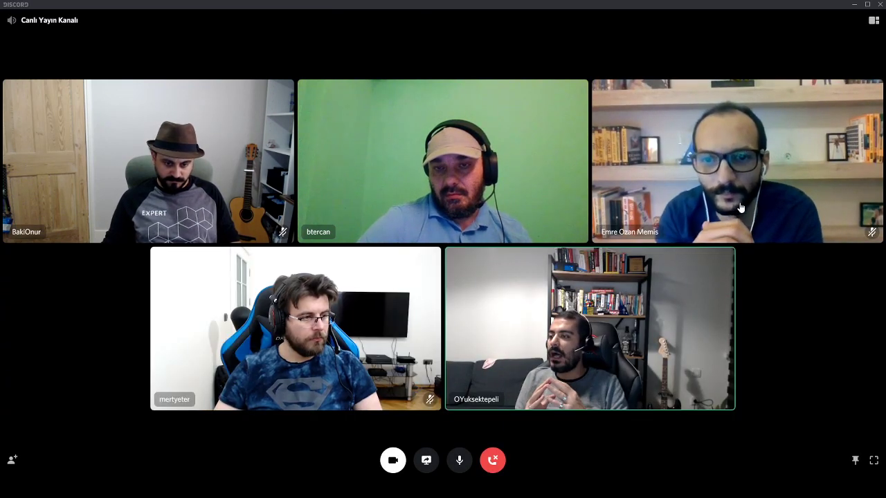
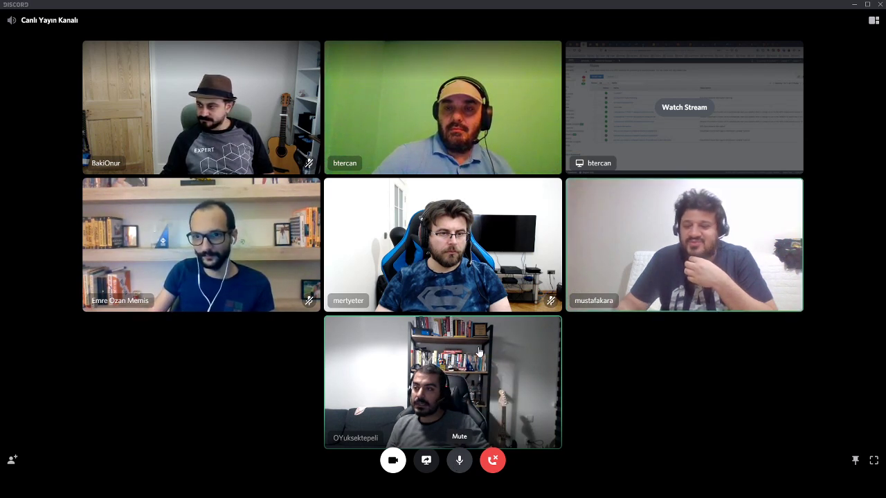
Step: Watch the shared stream of the AWS CloudWatch event rules, and return to the participant grid
click(633, 126)
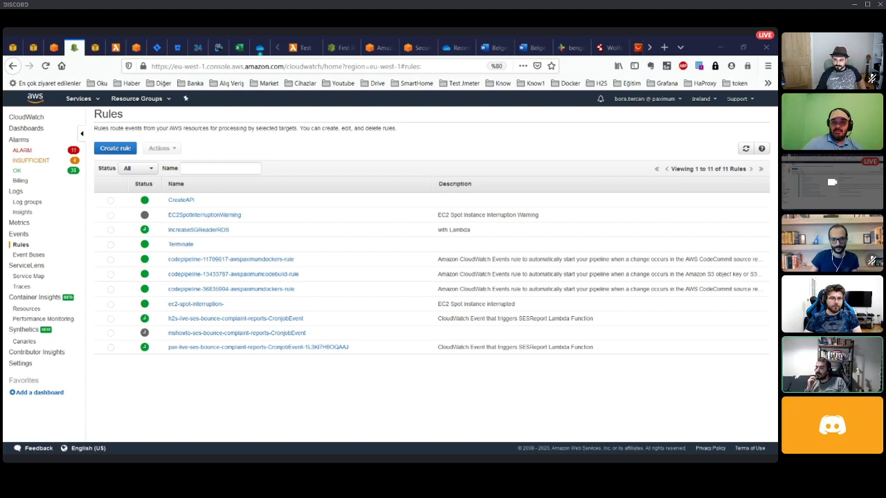
mouse_move(589, 113)
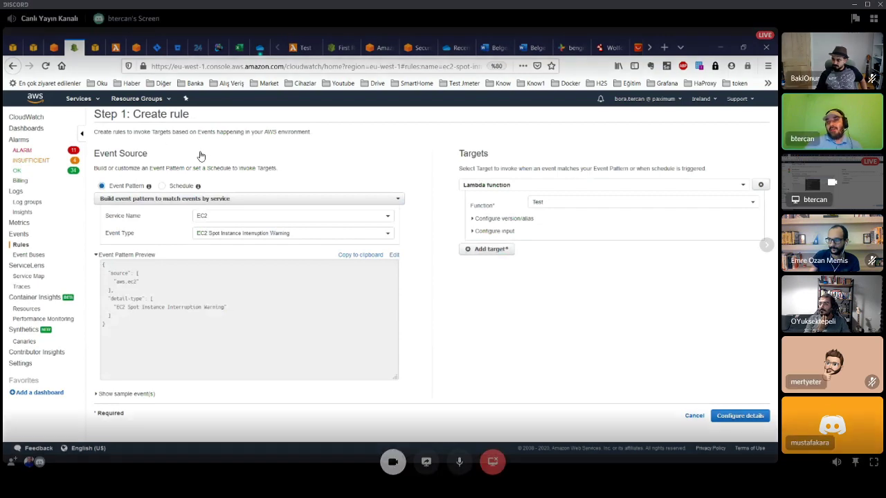
click(299, 162)
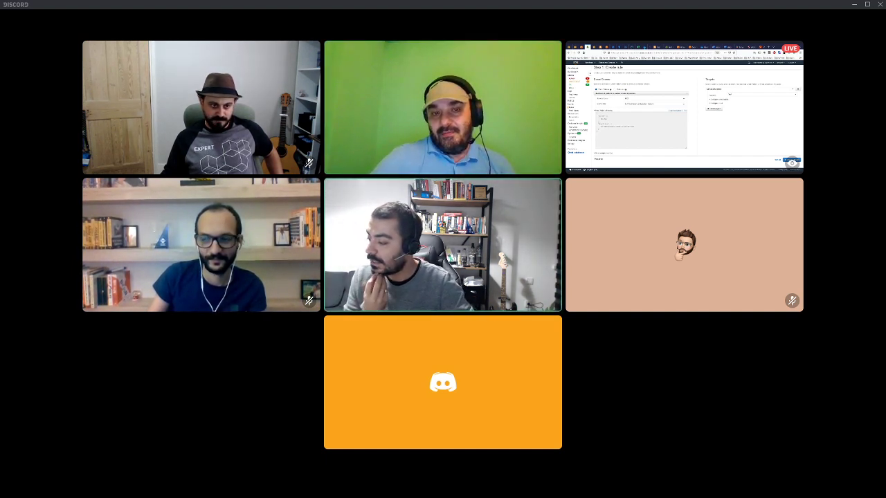
Step: Share your screen in the call, close the other participant's ended stream, and enlarge the new Azure portal stream
mouse_move(287, 325)
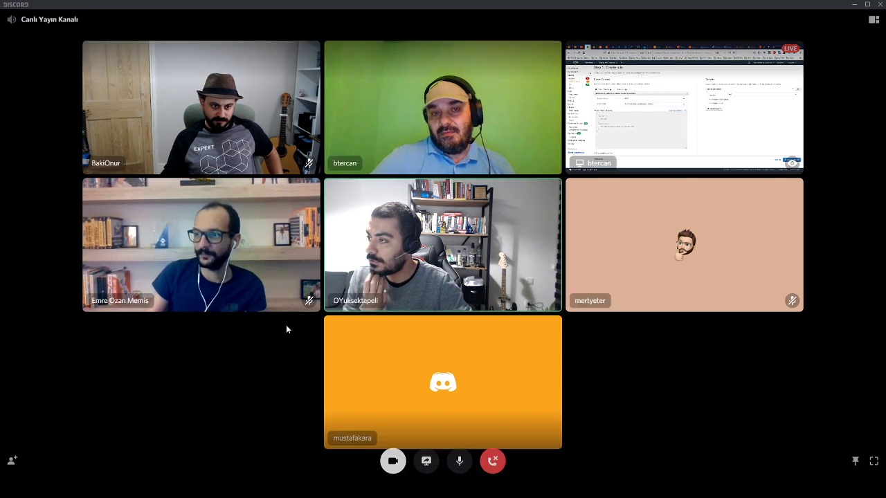
click(428, 461)
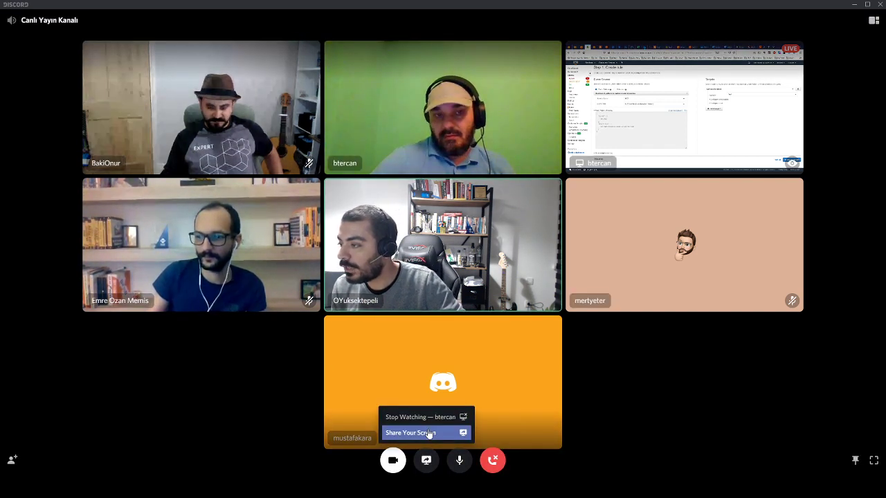
click(427, 433)
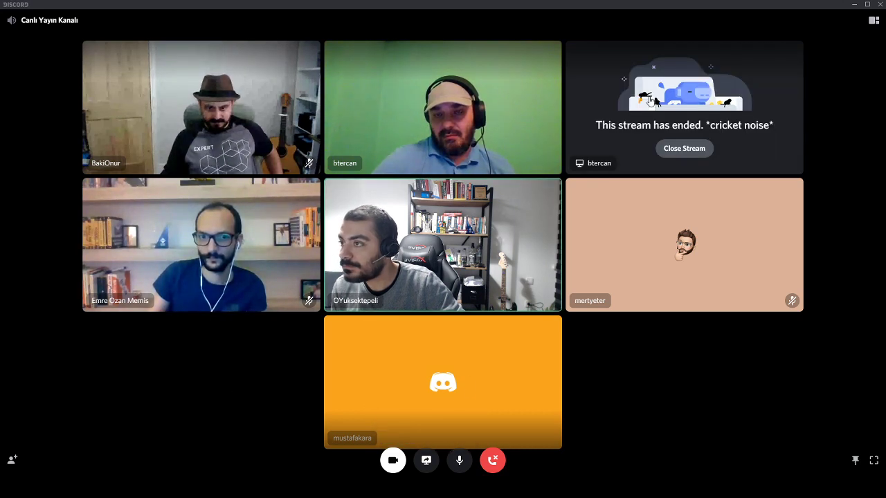
click(670, 151)
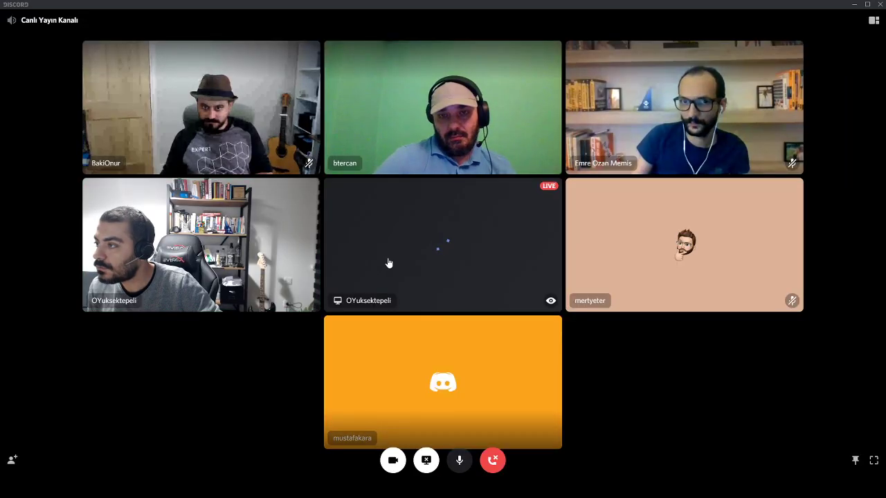
click(387, 260)
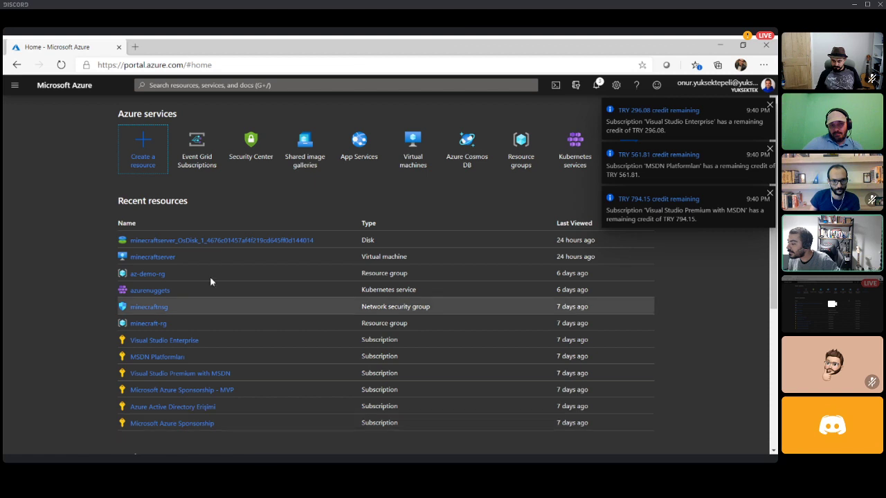
Step: Search the Azure portal for "event", open Event Grid Subscriptions, and enlarge the page for readability
mouse_move(264, 158)
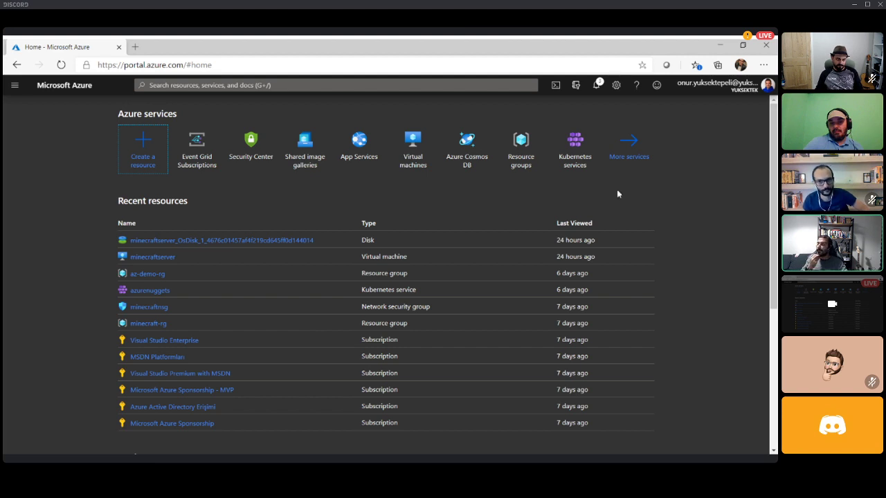
click(413, 84)
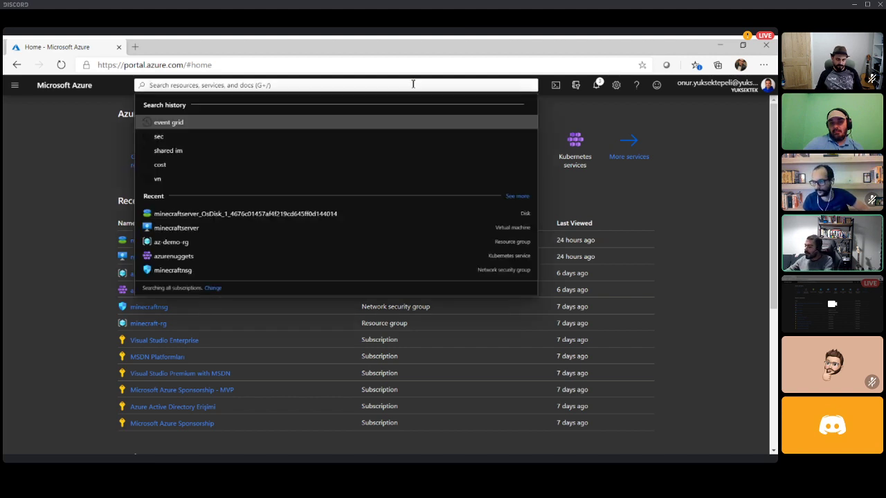
text(even)
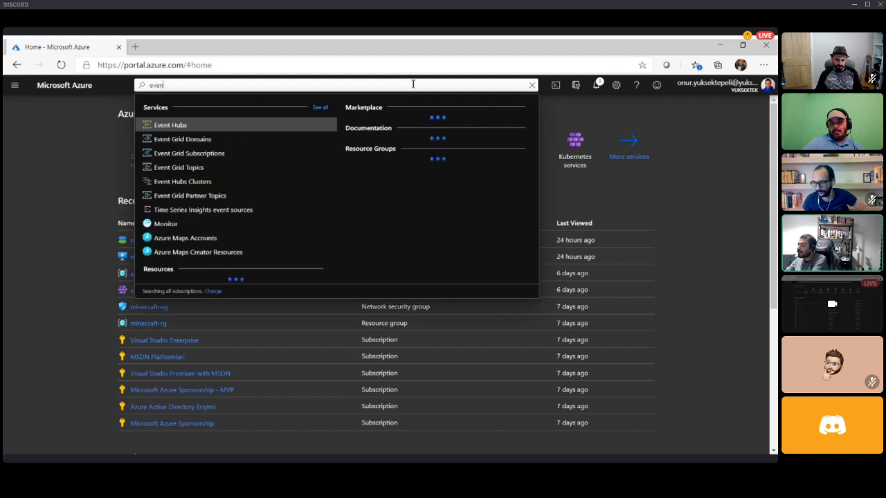
text(t)
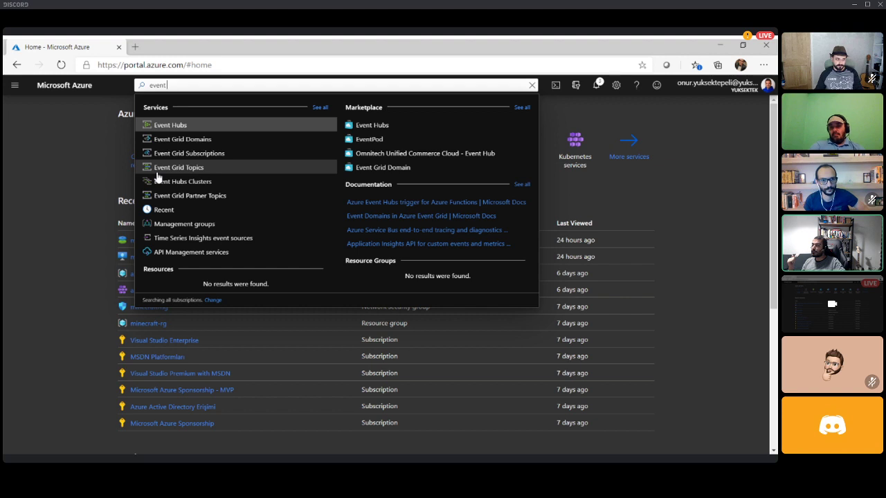
click(214, 161)
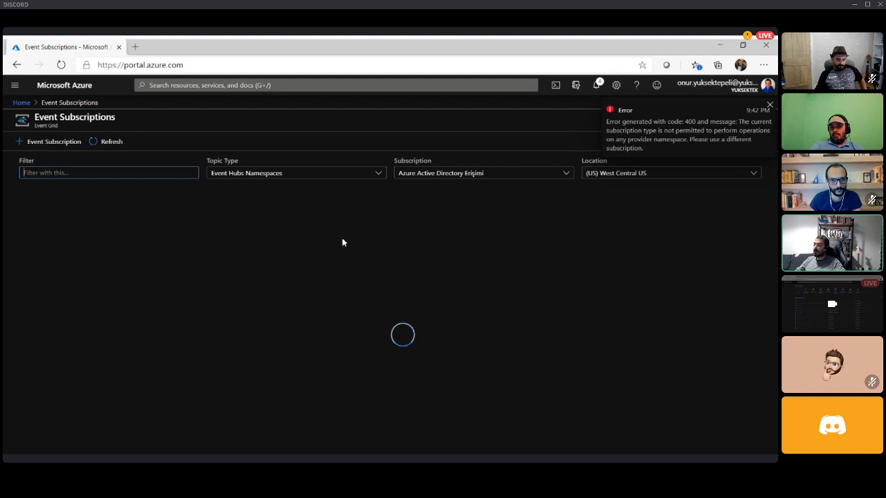
key(ctrl+plus)
key(ctrl+plus)
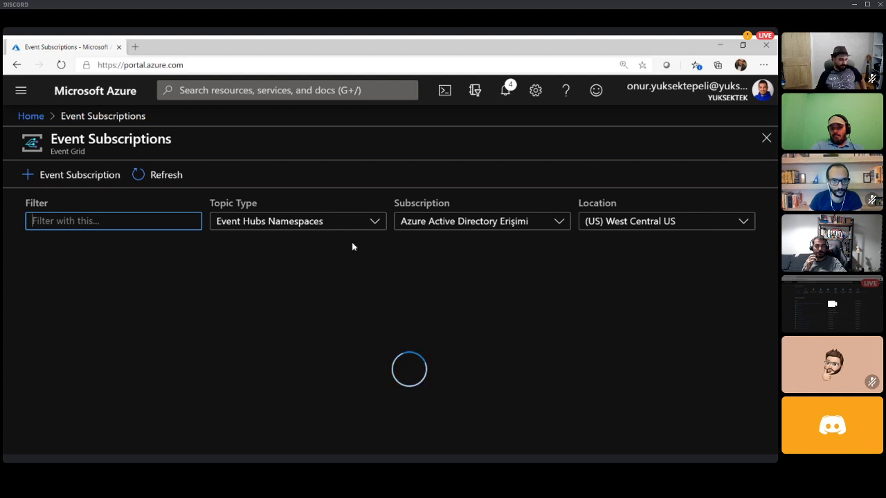
Step: Start a new event subscription named blobupdated with Event Grid Schema as its event schema
click(84, 178)
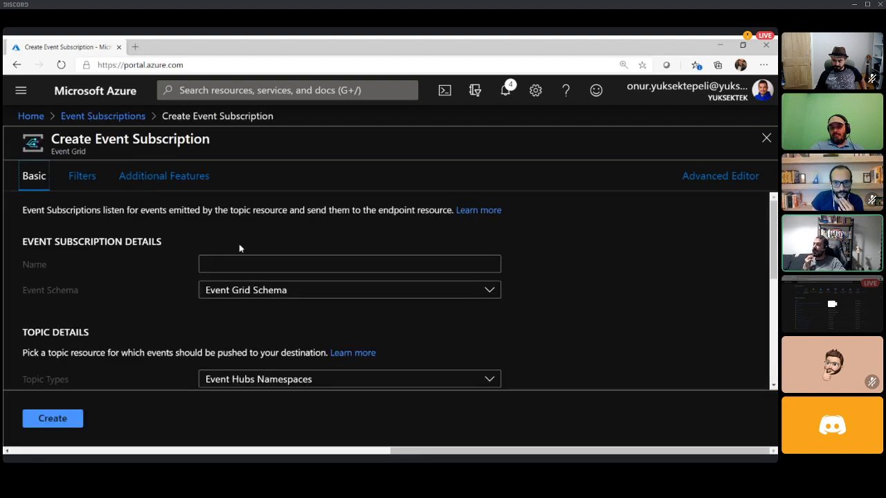
click(265, 268)
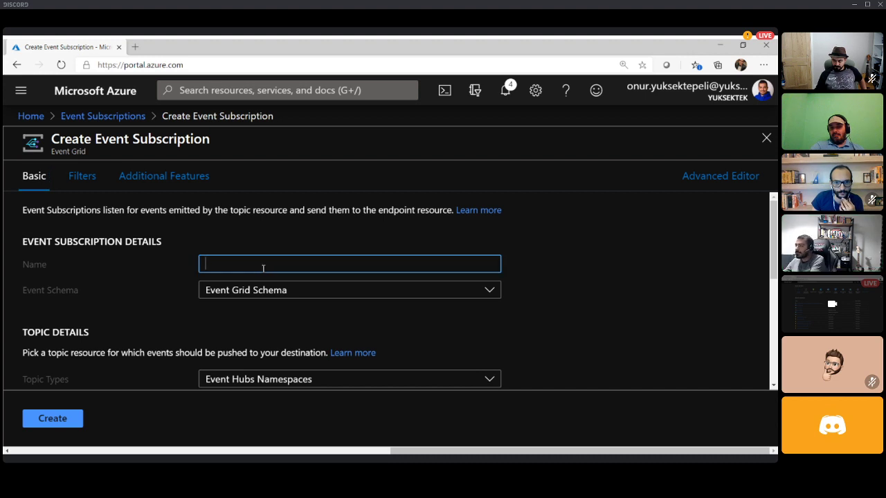
text(blob)
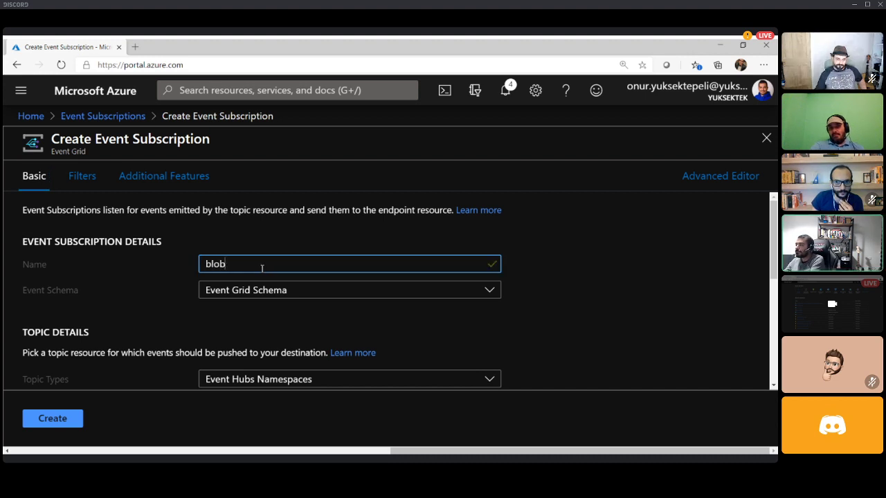
text(updated)
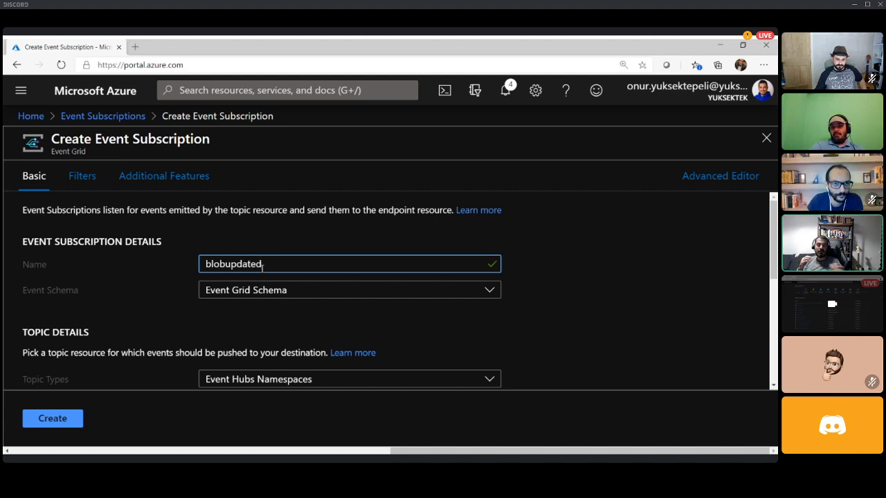
click(302, 295)
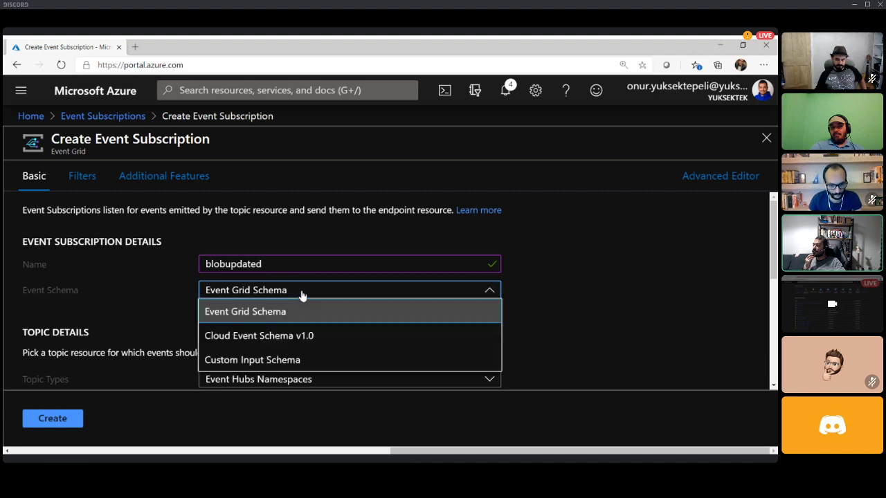
click(269, 306)
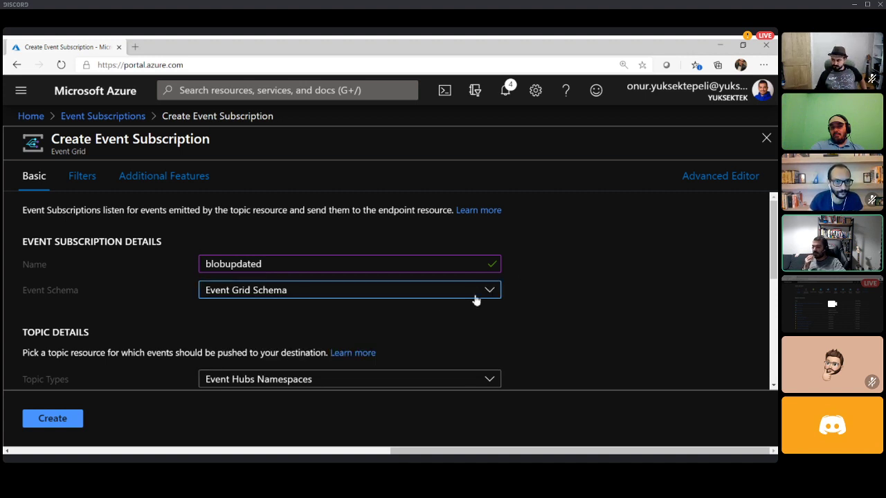
click(542, 279)
Step: Review the available topic types and set the topic type to Storage Accounts (Blob & GPv2)
scroll(542, 280, down, 1)
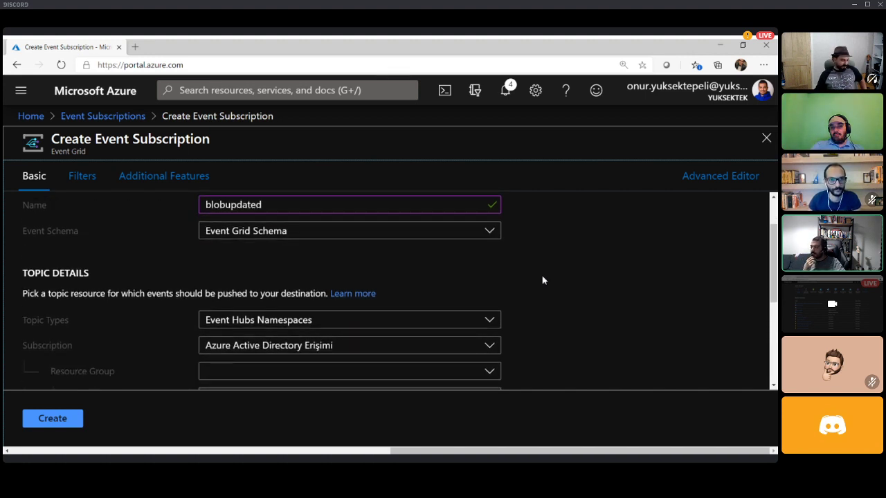
scroll(542, 280, down, 1)
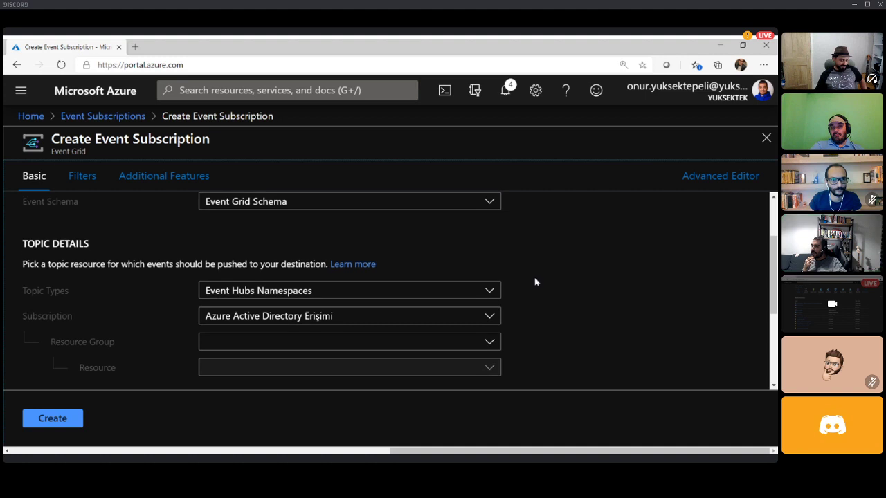
click(324, 293)
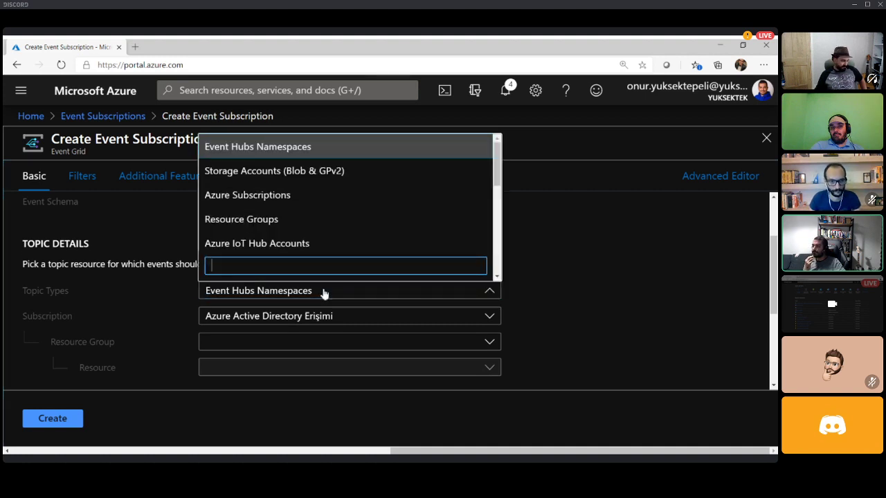
scroll(334, 202, down, 1)
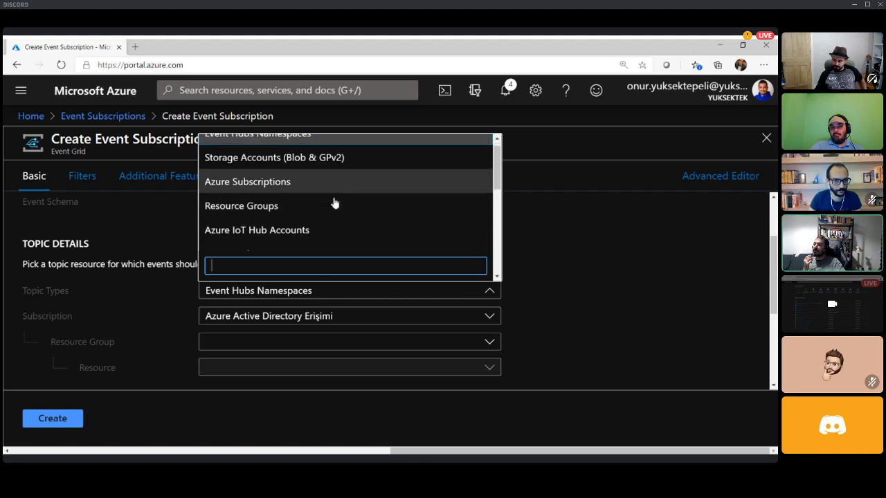
scroll(334, 202, down, 3)
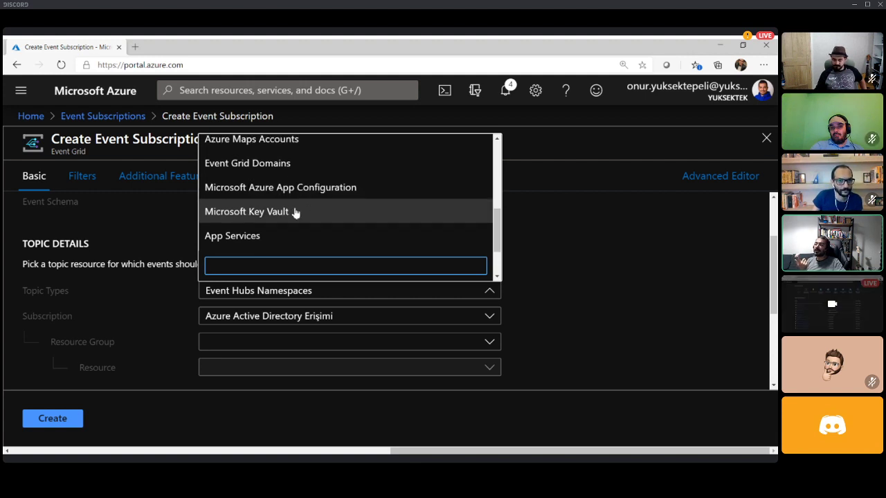
scroll(284, 215, down, 1)
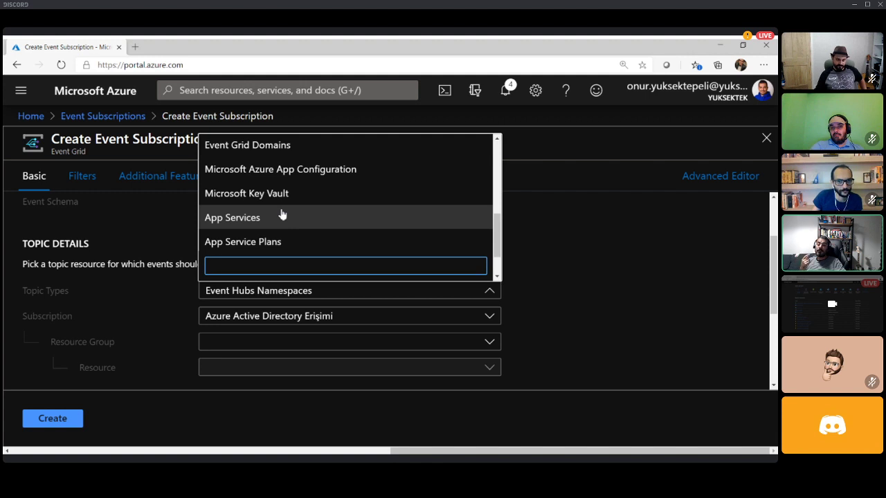
scroll(282, 215, down, 2)
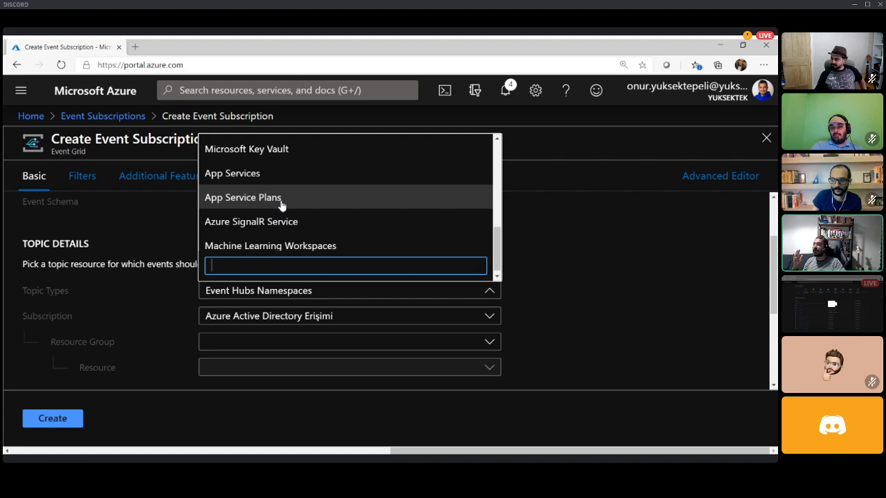
scroll(282, 205, down, 1)
scroll(282, 205, up, 3)
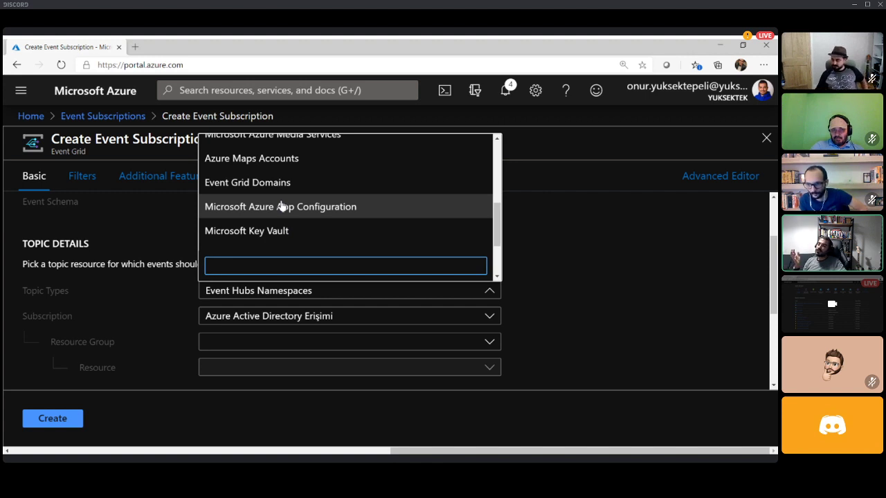
scroll(281, 205, up, 6)
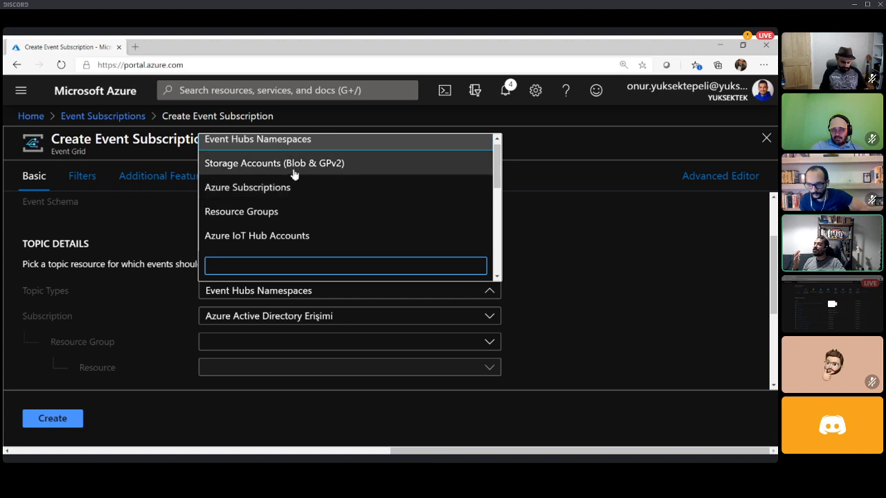
click(295, 175)
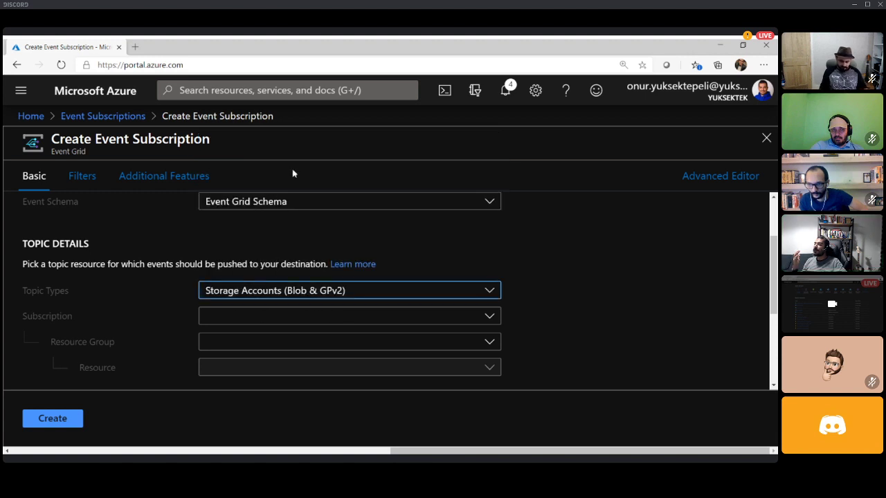
Step: Set the topic's subscription to Microsoft Azure Sponsorship - MVP and its resource group to nc-storage-rg
click(381, 316)
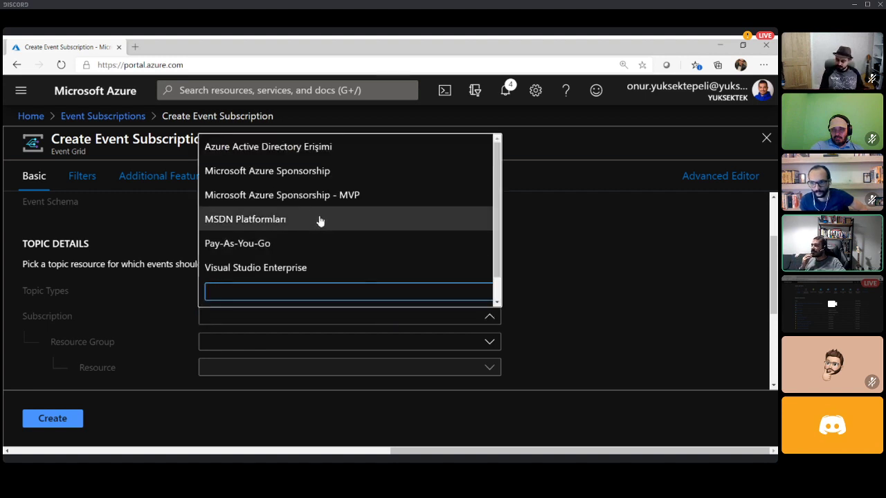
click(320, 269)
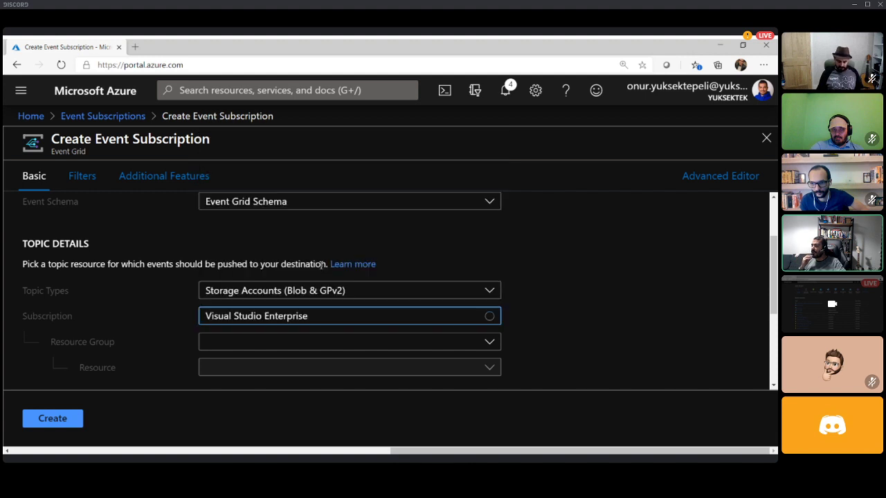
click(352, 322)
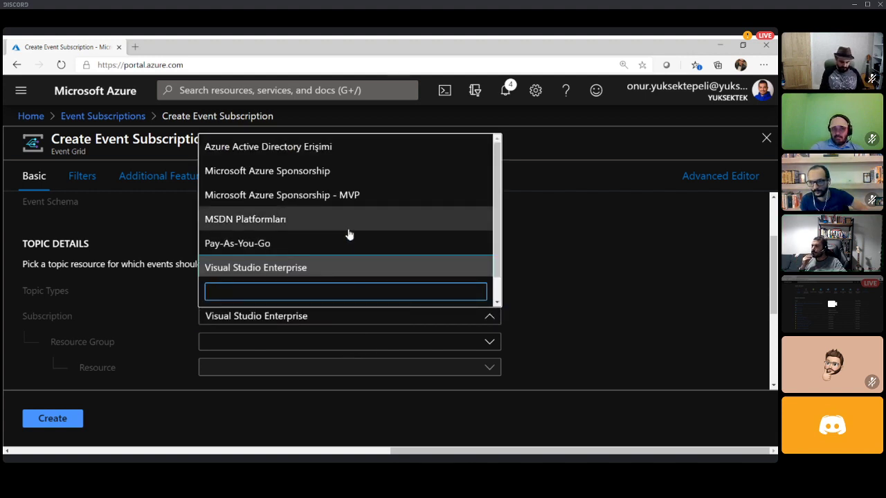
click(353, 196)
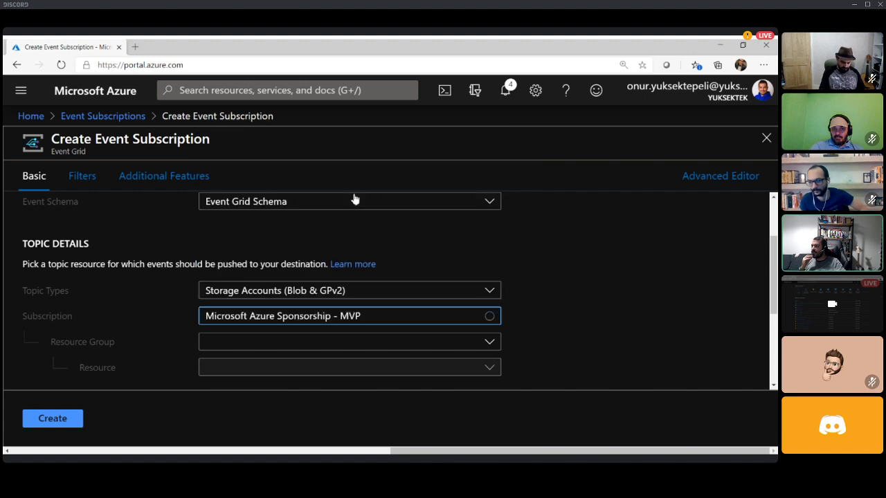
click(378, 342)
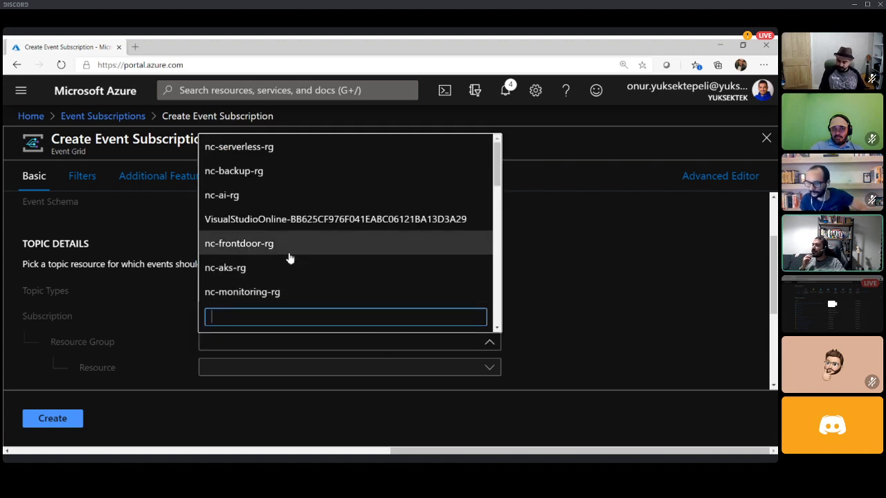
scroll(290, 258, down, 5)
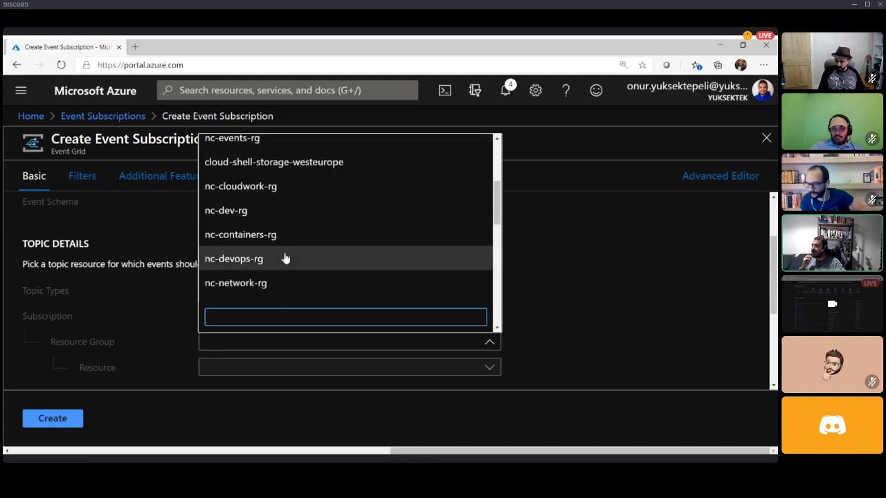
scroll(286, 258, down, 4)
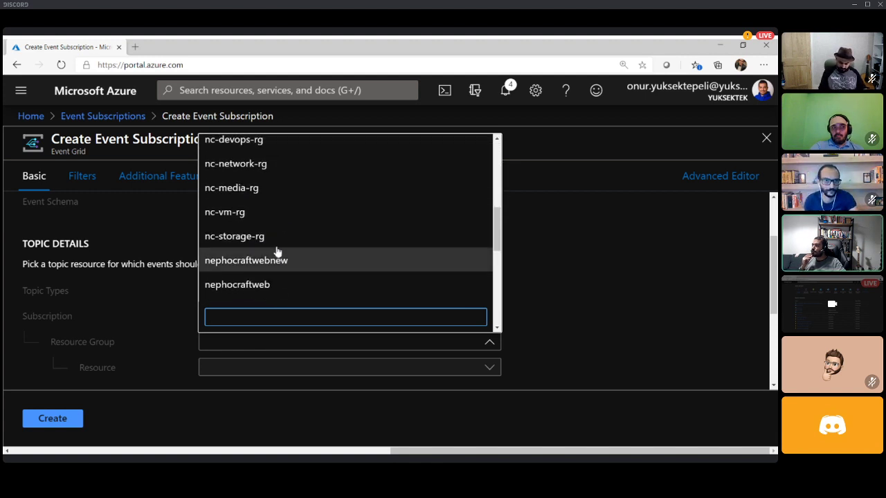
click(272, 239)
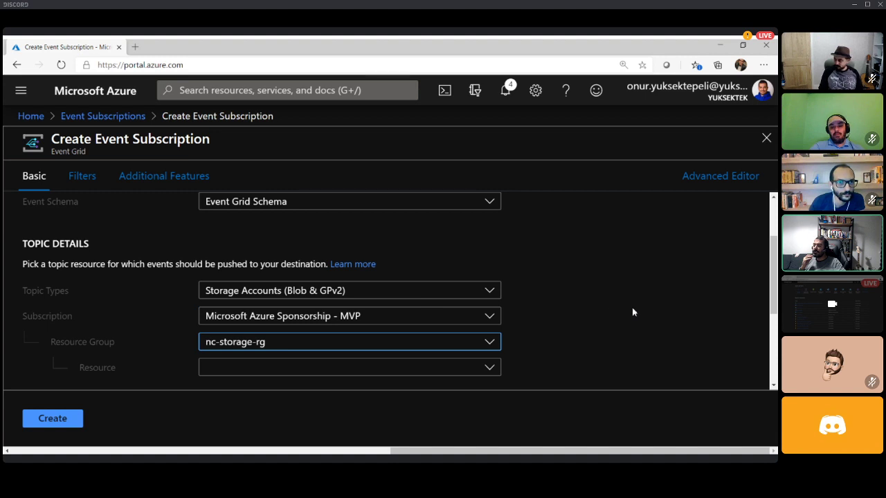
Step: Select the ncpublicdata storage account as the topic resource and go to the event type filter
scroll(633, 313, down, 1)
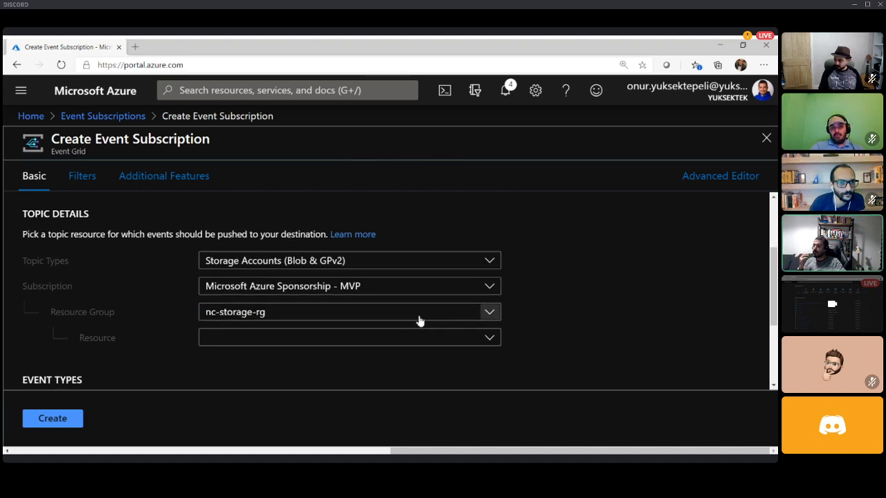
click(400, 336)
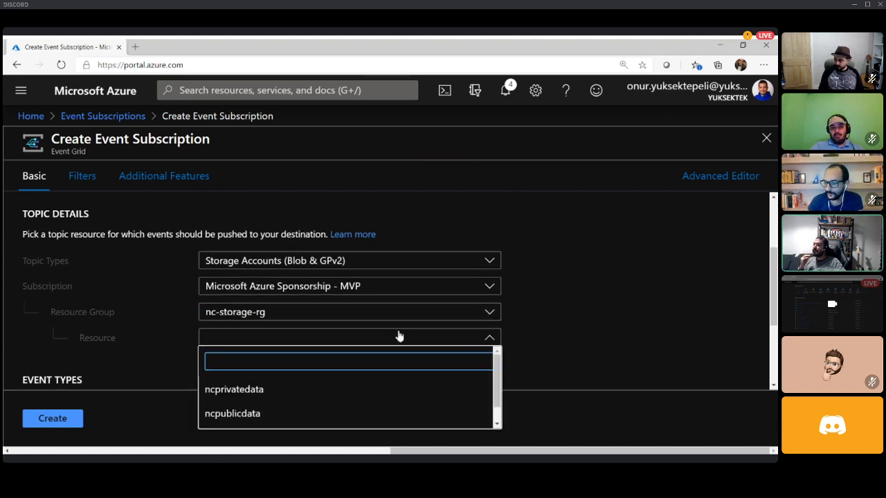
click(281, 413)
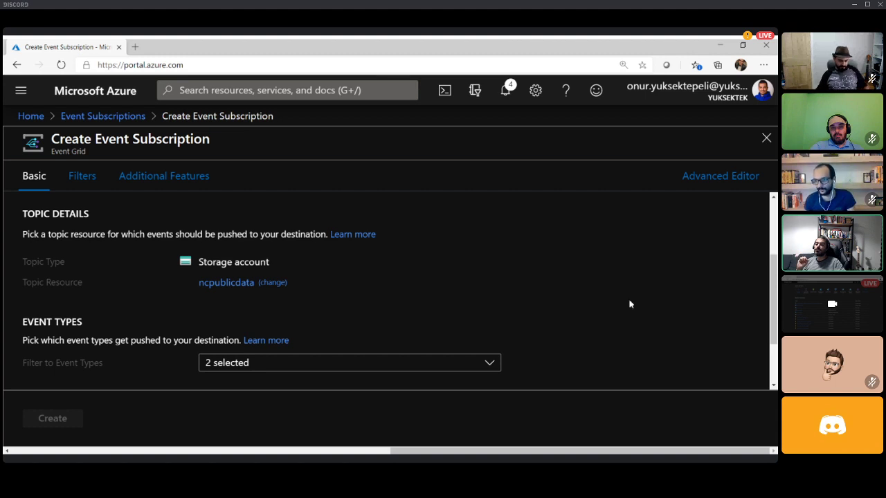
scroll(627, 305, down, 1)
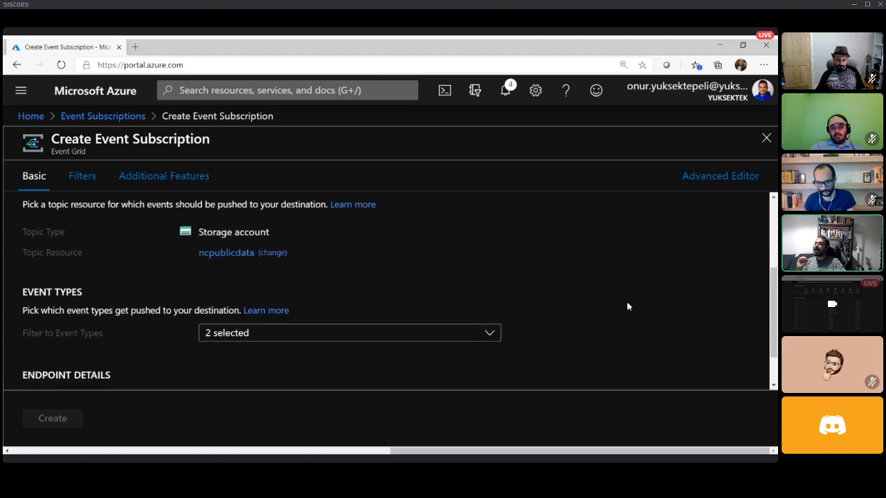
click(303, 337)
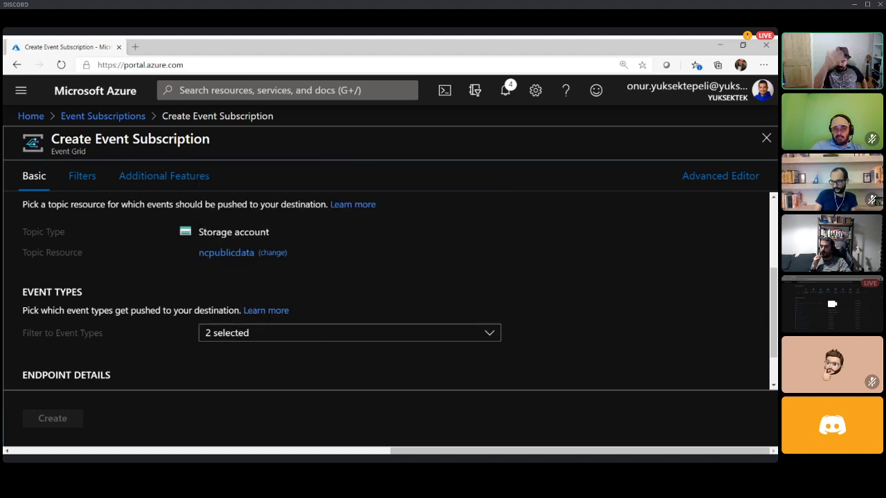
Step: Switch in the call to the other participant's Azure resource groups stream, and stop streaming your own screen
click(434, 209)
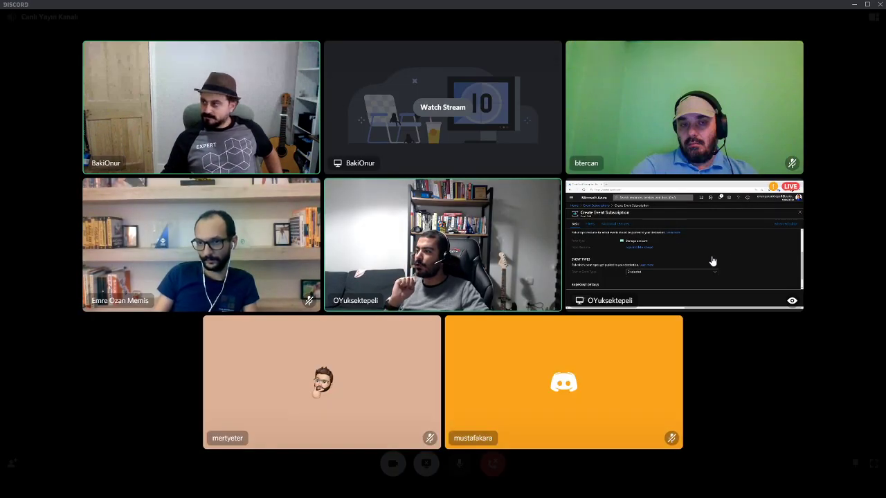
click(420, 118)
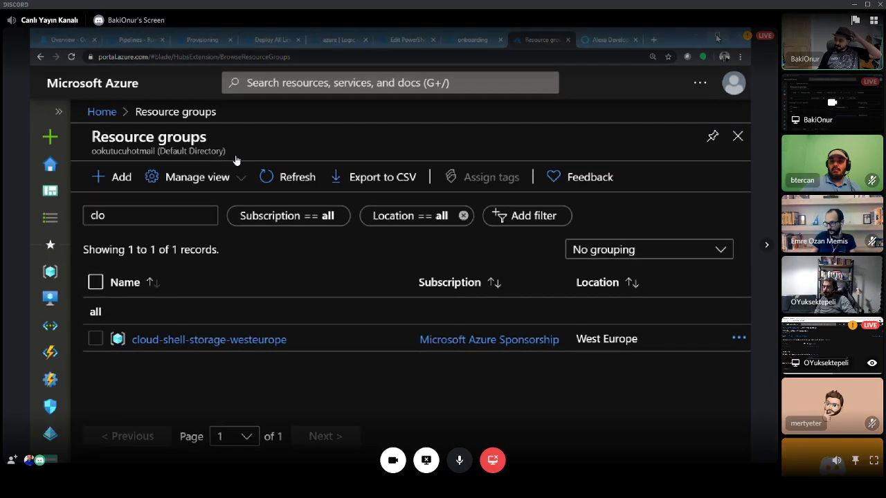
click(426, 460)
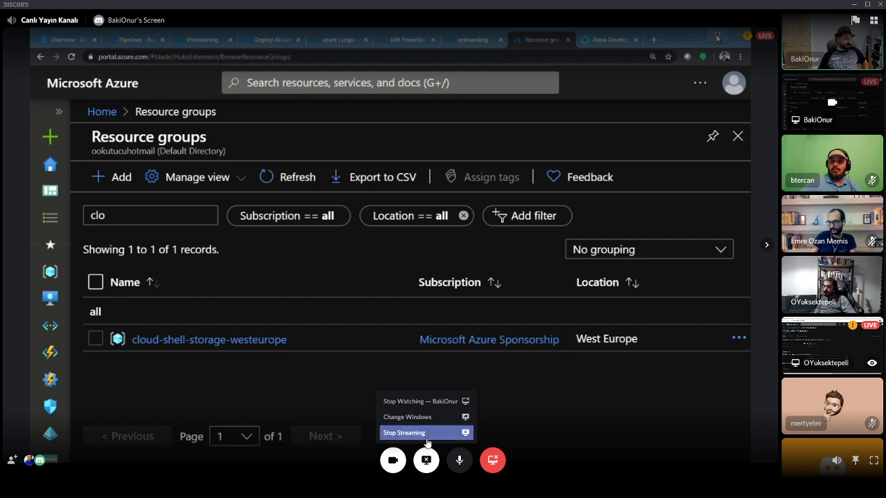
click(427, 435)
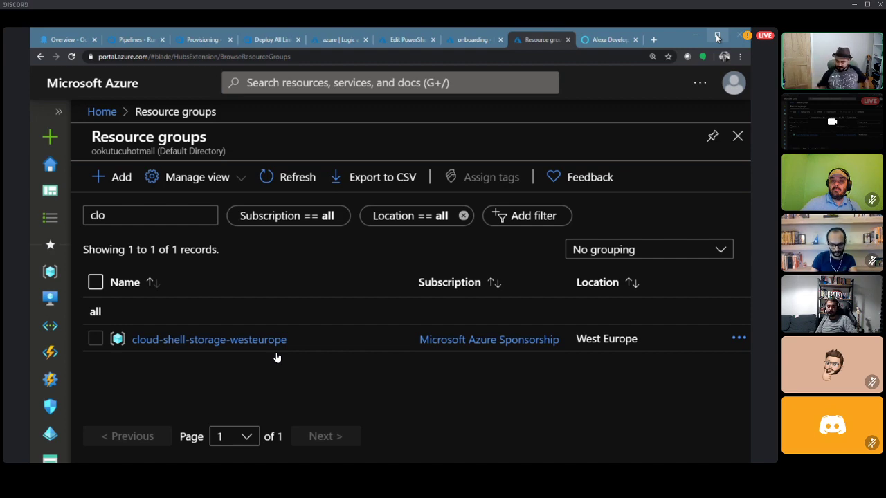
Step: Mute your microphone in the call and turn your camera back on
mouse_move(850, 357)
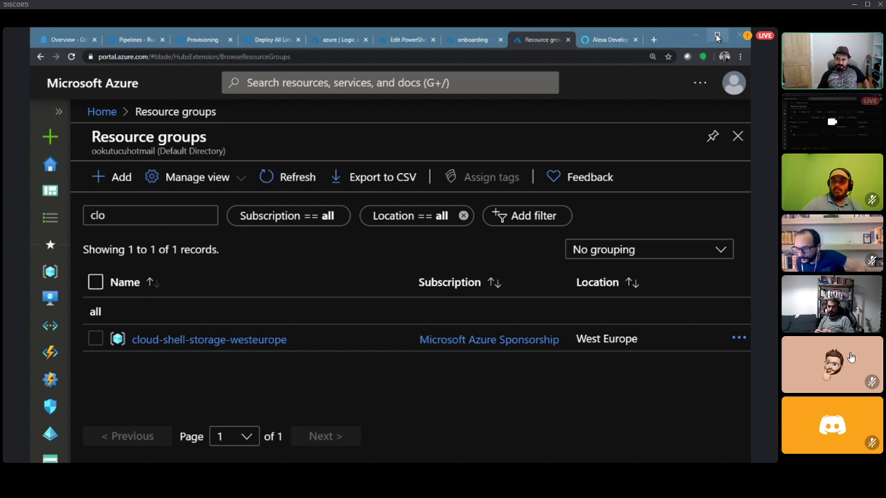
mouse_move(731, 273)
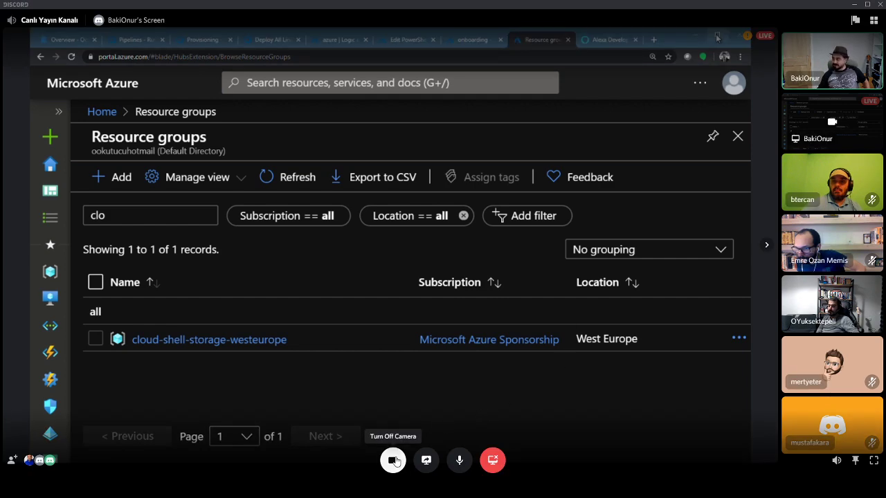
click(460, 462)
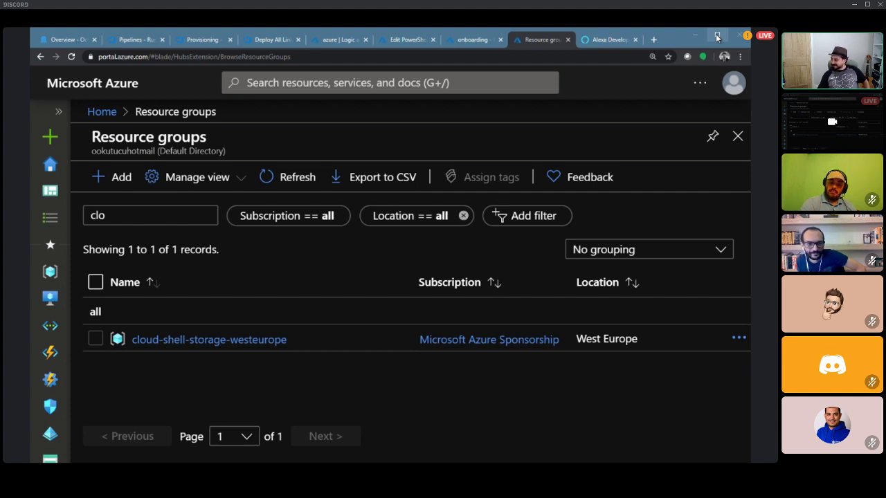
mouse_move(487, 441)
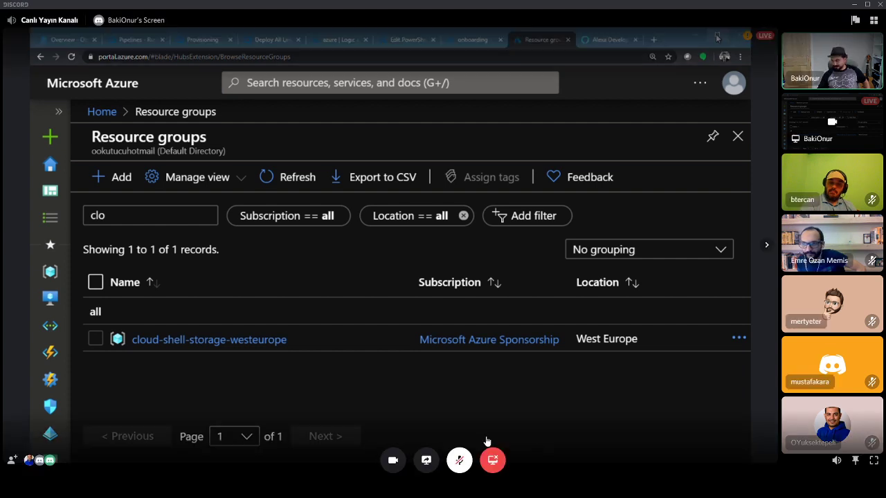
click(396, 459)
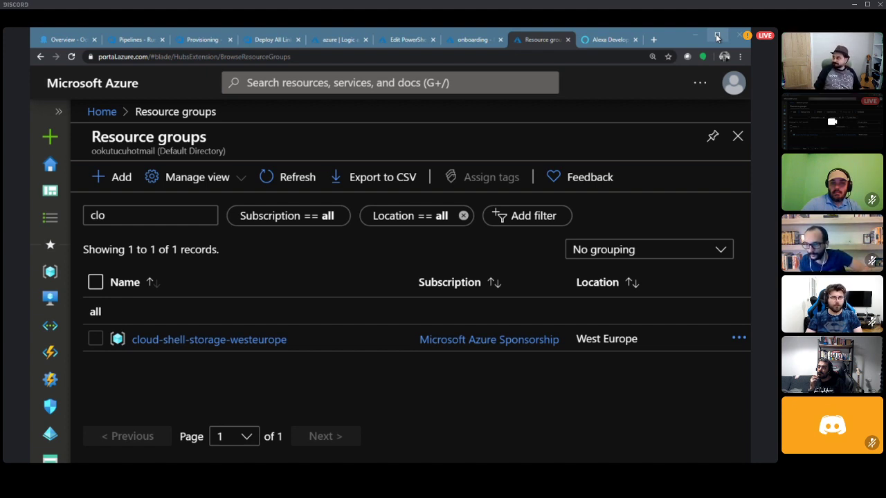
mouse_move(155, 447)
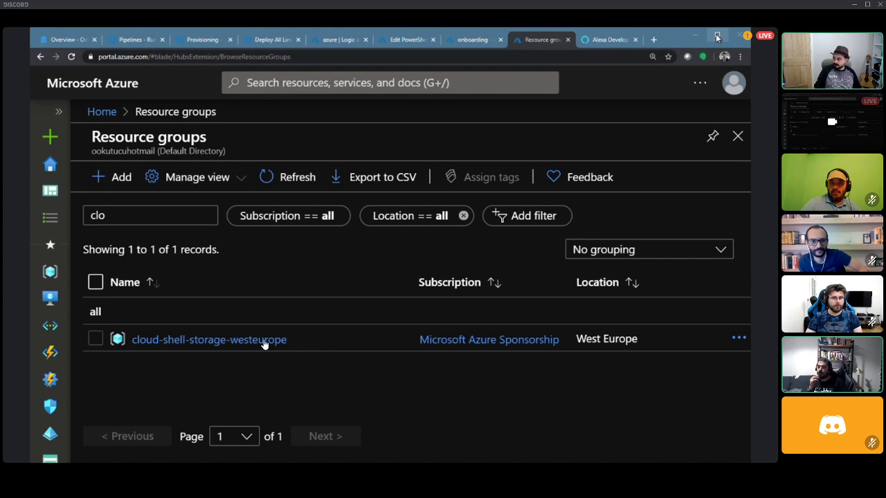
mouse_move(337, 330)
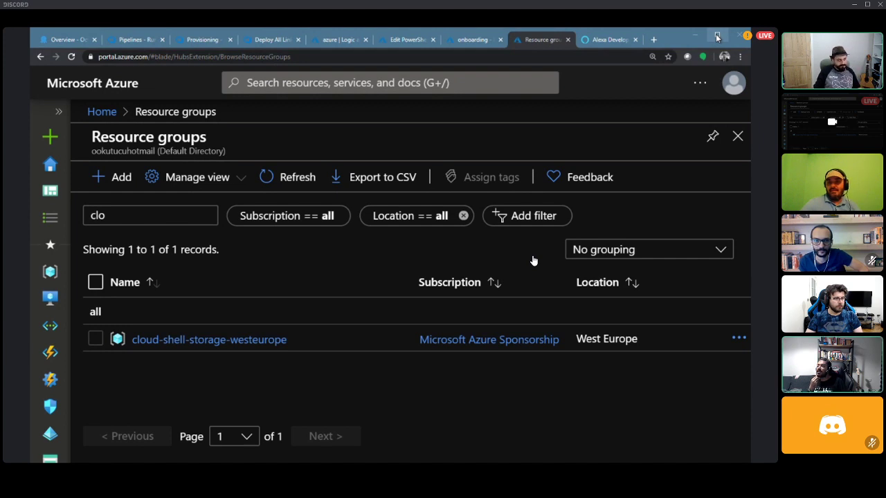
mouse_move(430, 164)
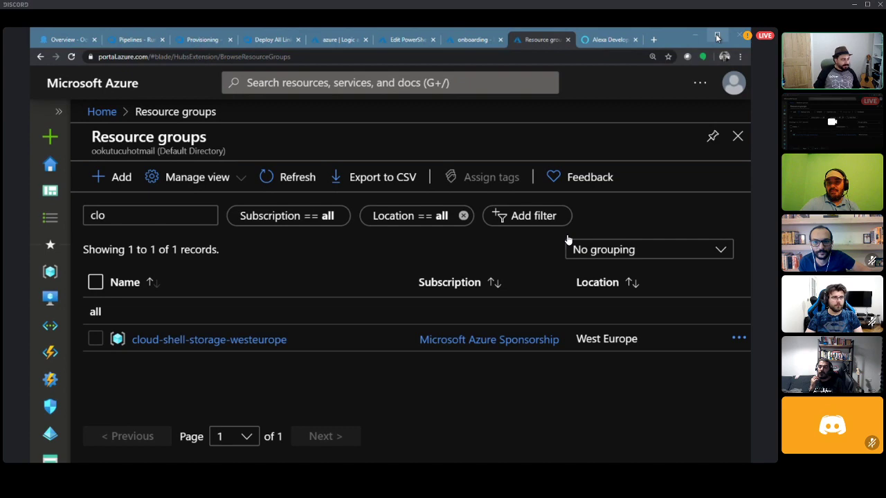
Step: Close the ended stream in the call, watch the participant's new screen stream, and mute and unmute your microphone
mouse_move(439, 310)
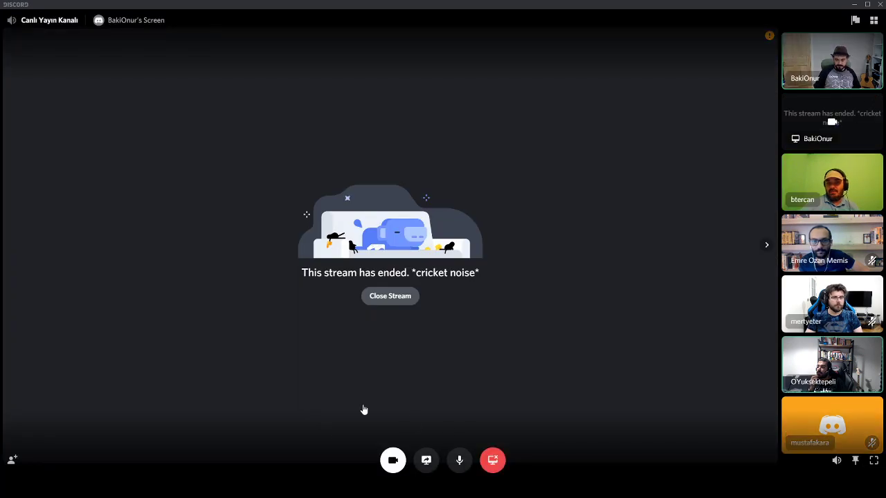
click(400, 295)
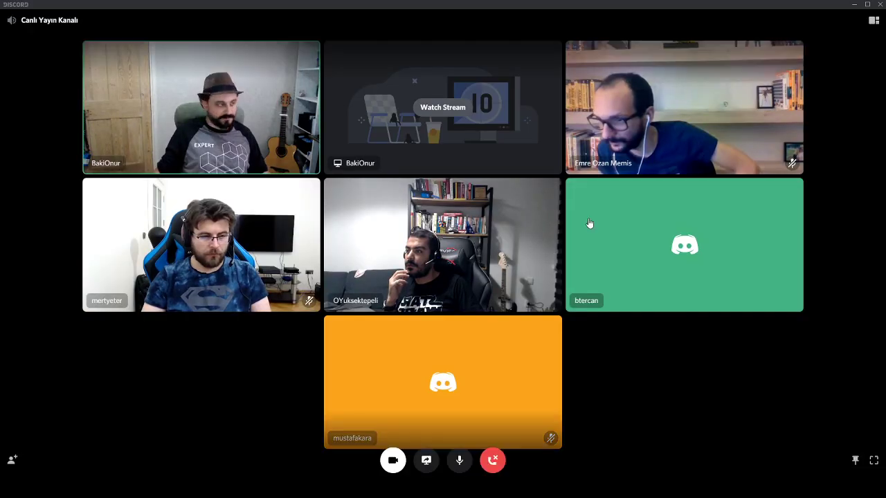
click(411, 119)
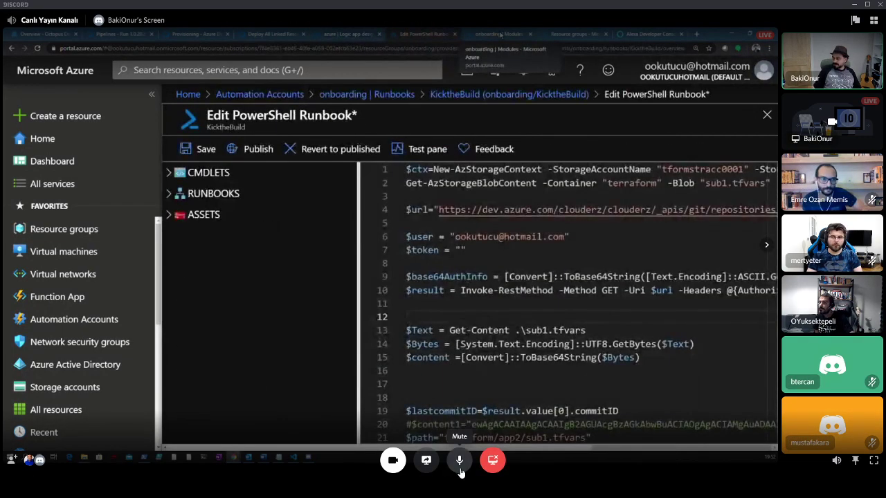
click(460, 465)
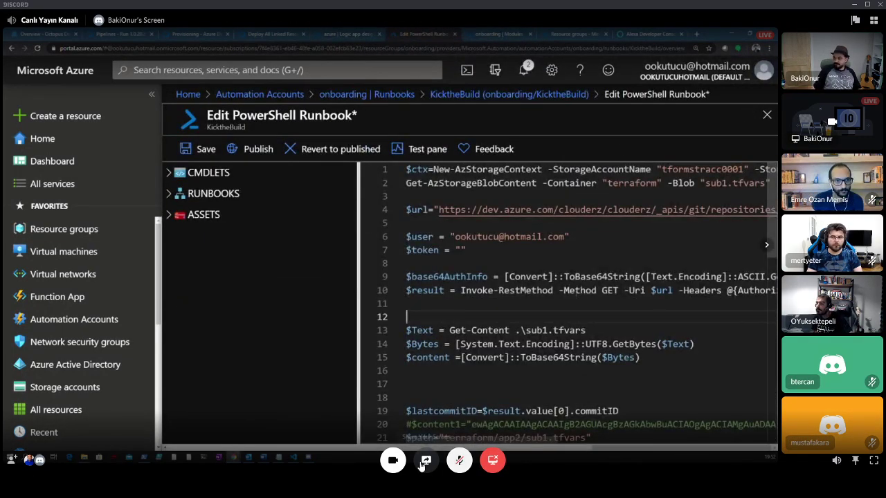
click(467, 468)
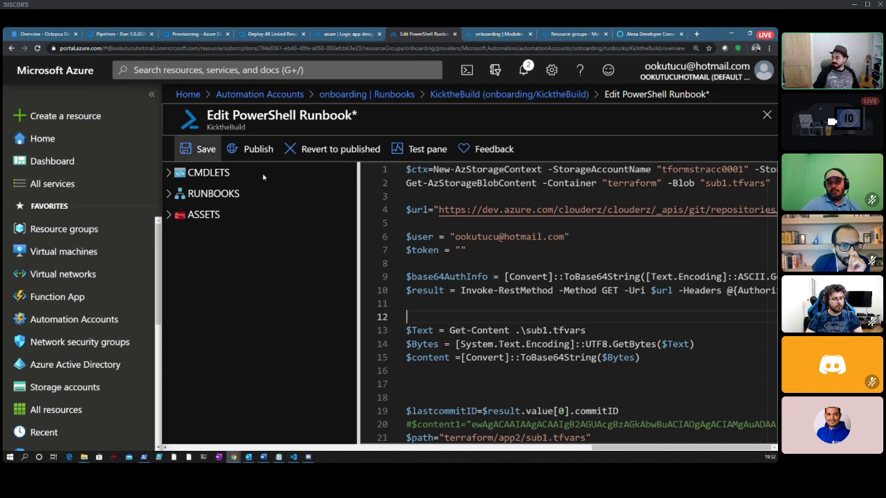
Step: Examine the KicktheBuild runbook's Get-AzStorageBlobContent command for sub1.tfvars on line 2 and skim the rest of the script
click(633, 183)
key(End)
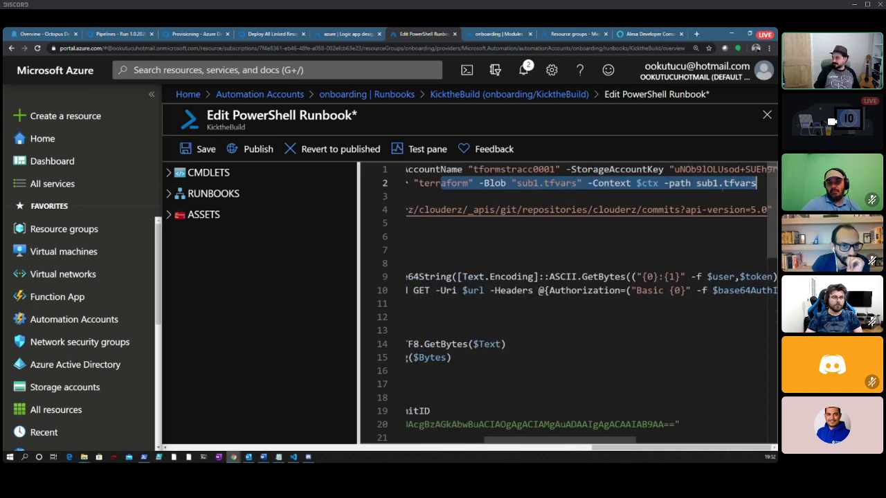
key(Down)
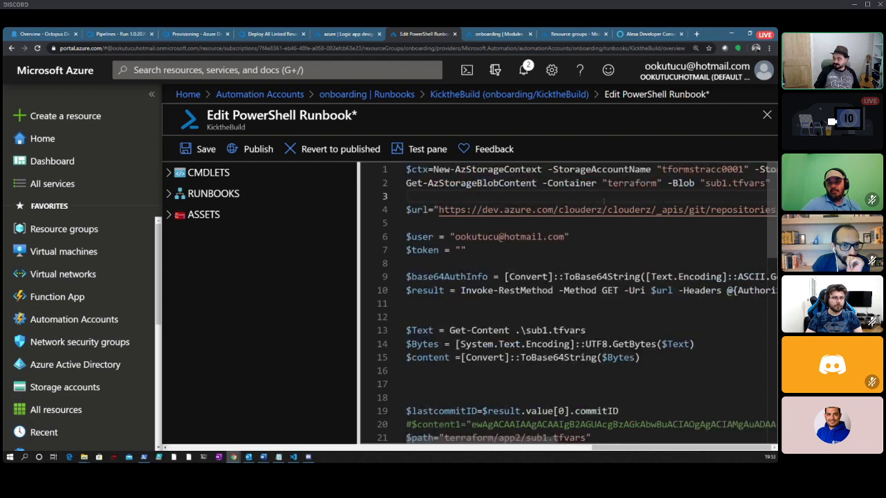
scroll(586, 242, down, 3)
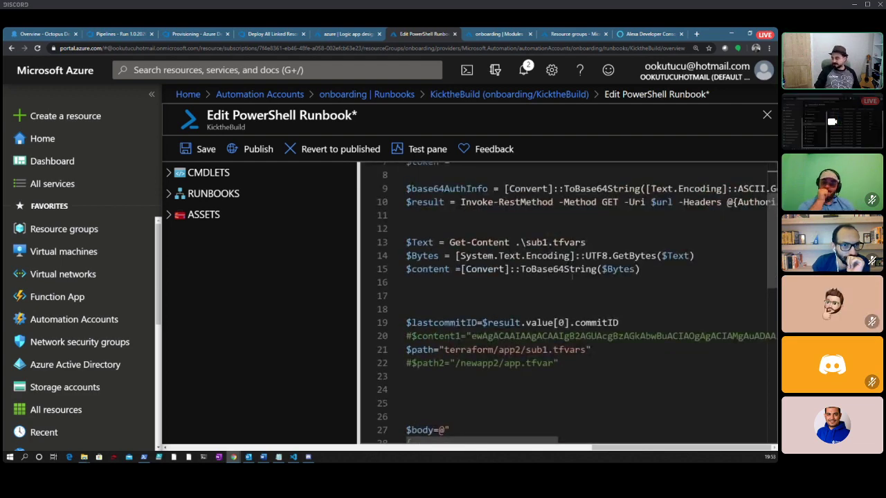
scroll(572, 277, down, 10)
scroll(542, 237, up, 15)
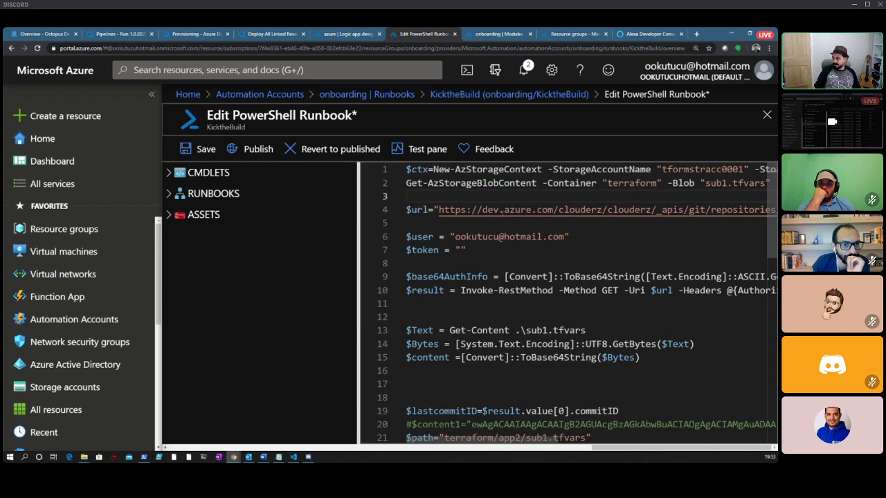
Step: Highlight the Azure DevOps git commits API address on line 4 of the runbook, from git/repositories to the line's end
triple_click(530, 209)
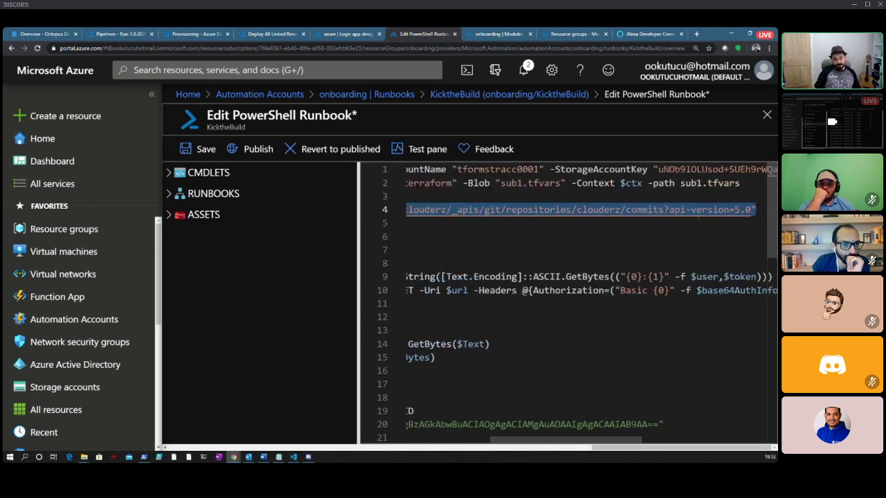
key(Left)
key(ctrl+Right)
key(ctrl+Right)
key(ctrl+Right)
key(ctrl+Right)
key(ctrl+Right)
key(ctrl+Right)
key(ctrl+Right)
key(shift+End)
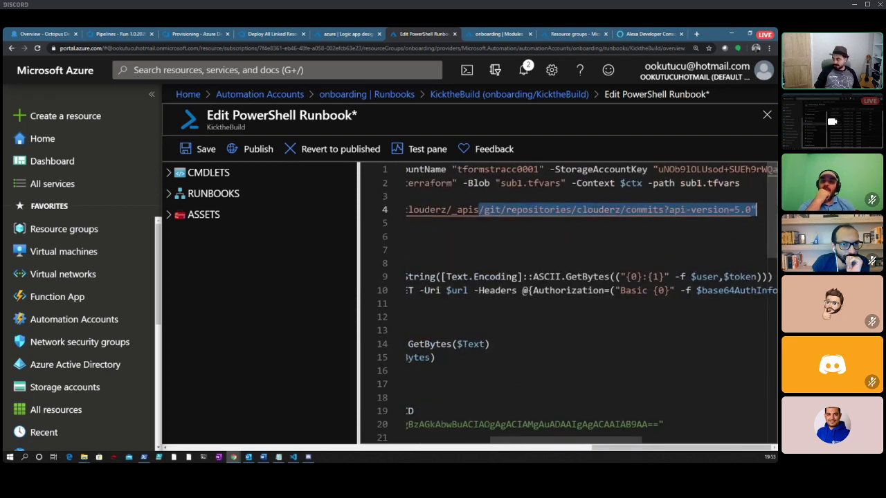
click(693, 251)
Step: Examine the runbook's JSON commit body and the full Invoke-RestMethod POST call at the script's end, and return to line 1
scroll(542, 278, down, 10)
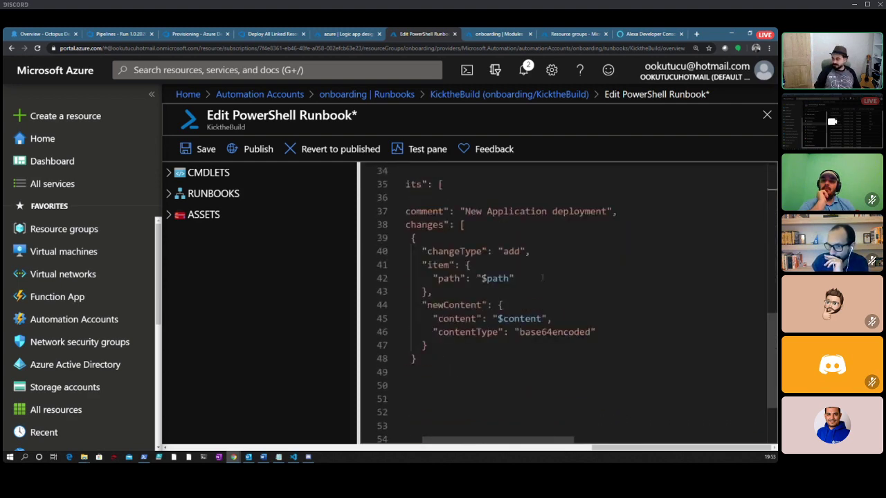
scroll(543, 278, down, 3)
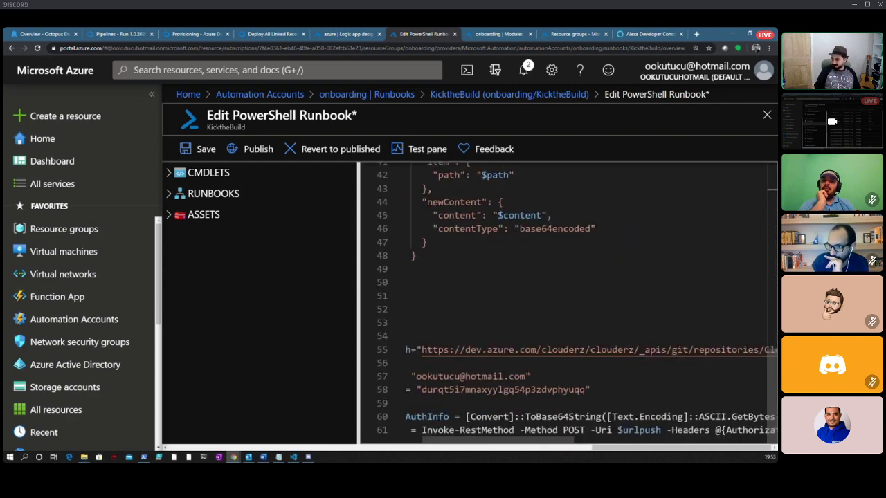
drag(562, 444, 748, 447)
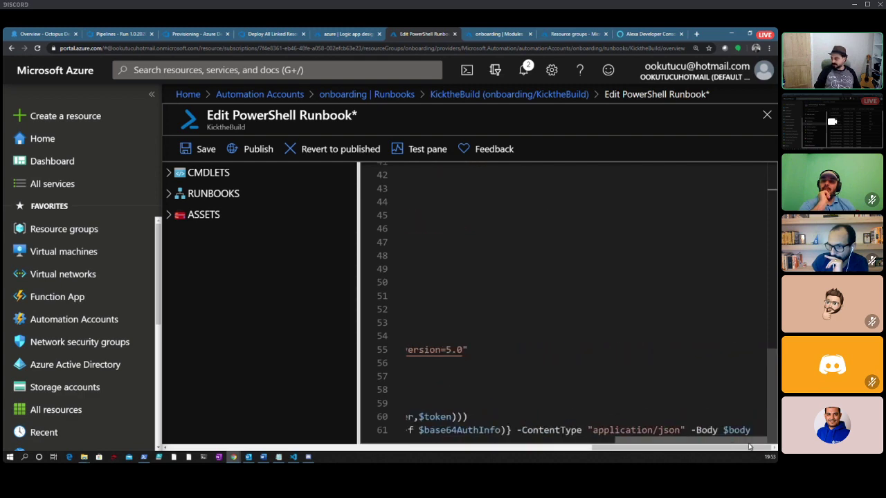
drag(622, 447, 392, 447)
scroll(568, 297, up, 15)
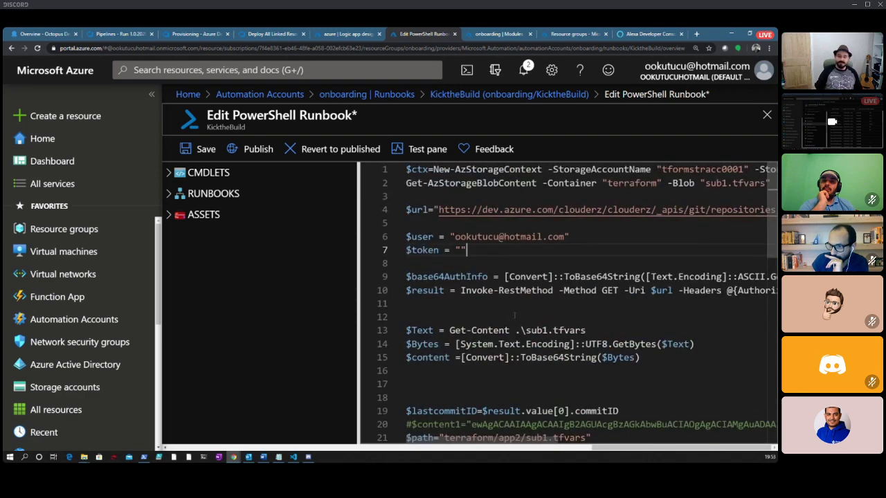
Step: Review the modules installed in the onboarding Automation account, including Az.Accounts and Az.Storage
click(490, 34)
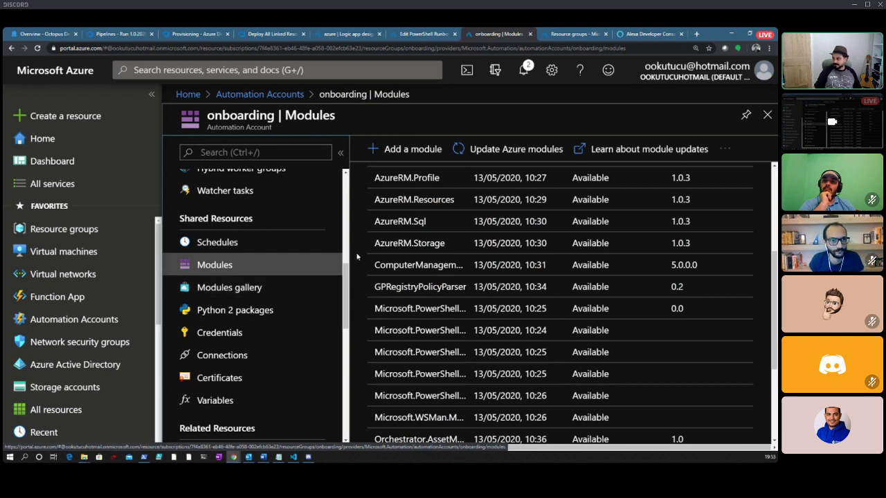
scroll(456, 270, down, 2)
scroll(454, 279, up, 4)
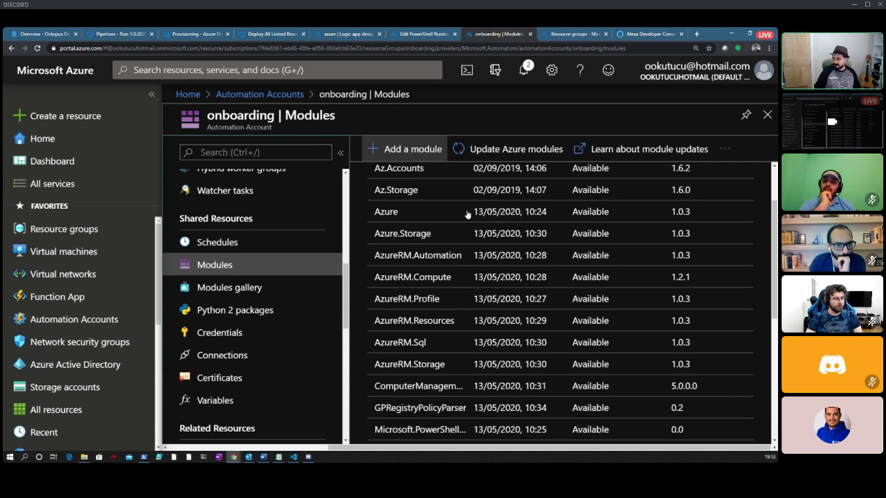
scroll(467, 215, up, 2)
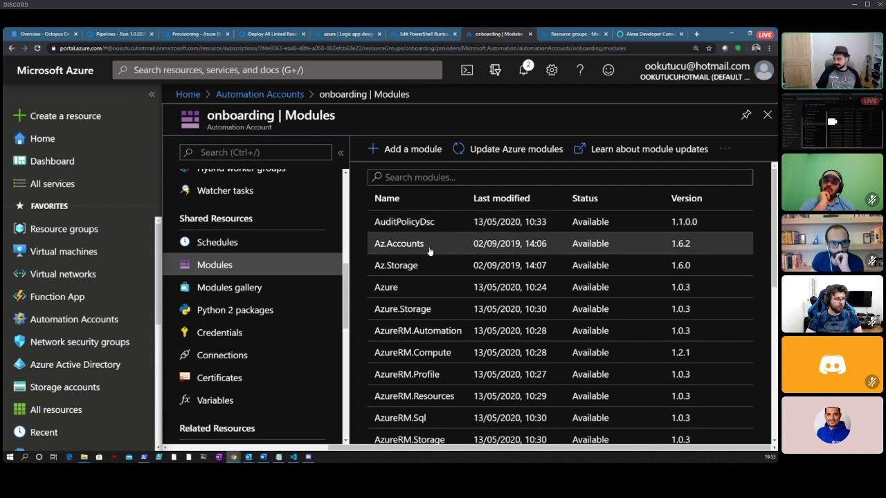
scroll(290, 291, up, 1)
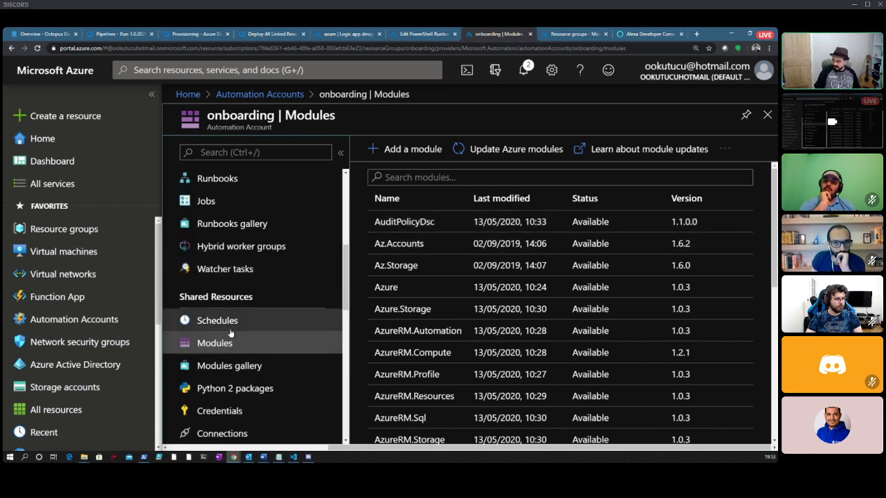
scroll(232, 276, up, 1)
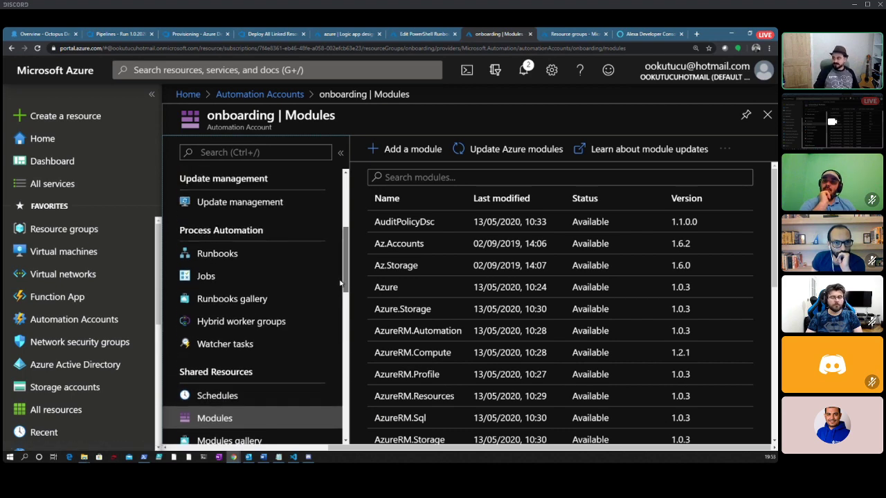
Step: Open the KicktheBuild runbook from the onboarding account's runbooks and check its webhooks and jobs alongside its script
click(232, 254)
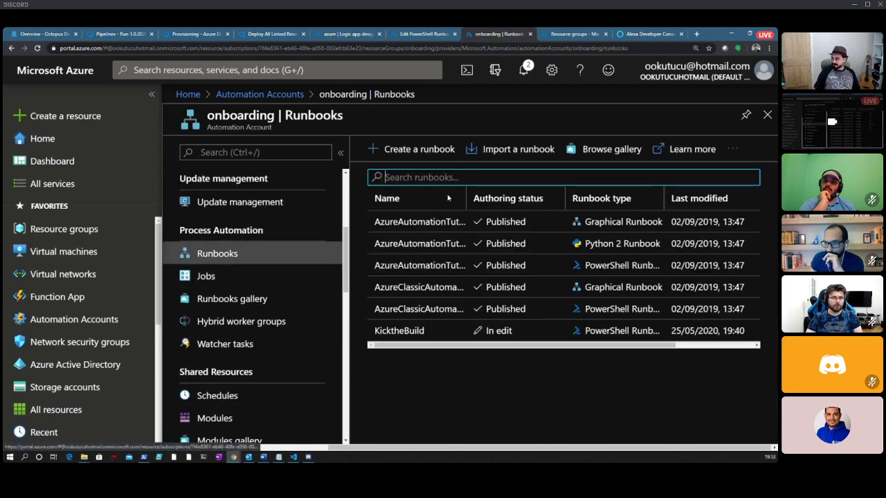
click(414, 335)
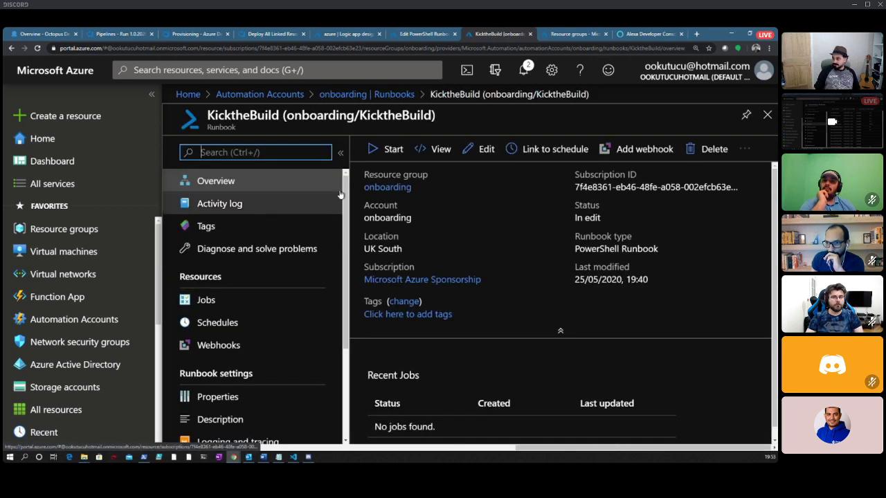
click(217, 348)
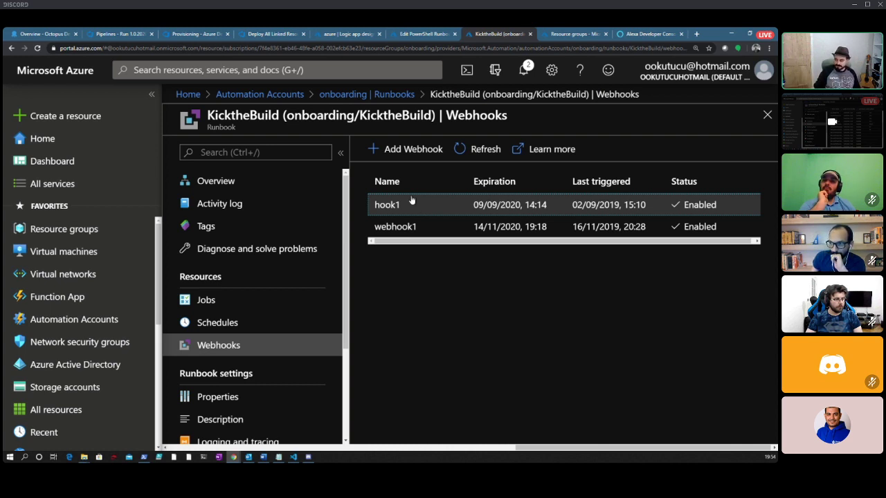
click(229, 309)
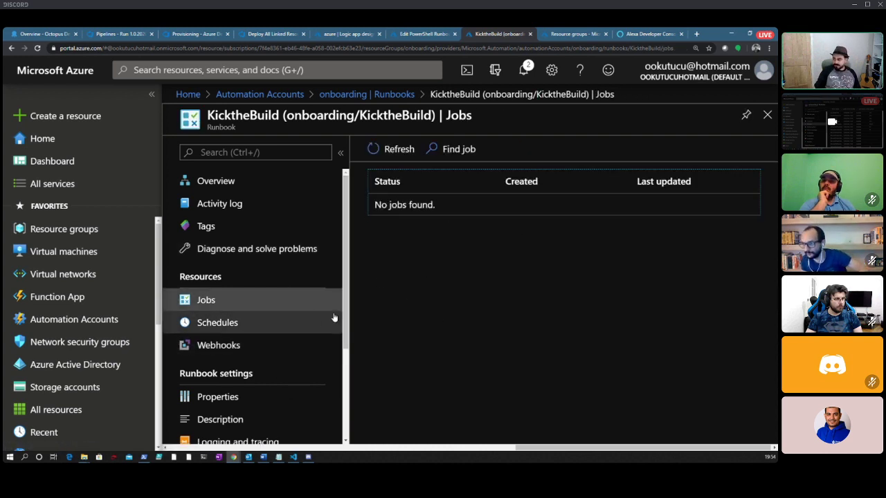
click(423, 34)
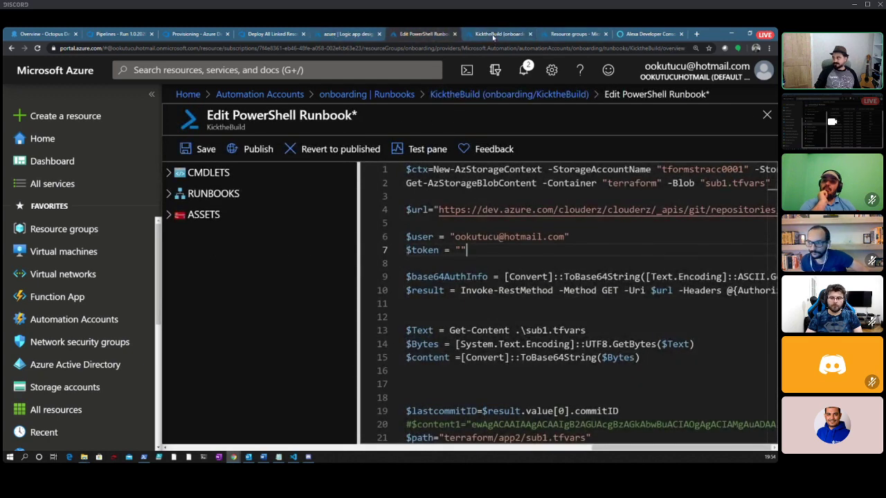
click(494, 34)
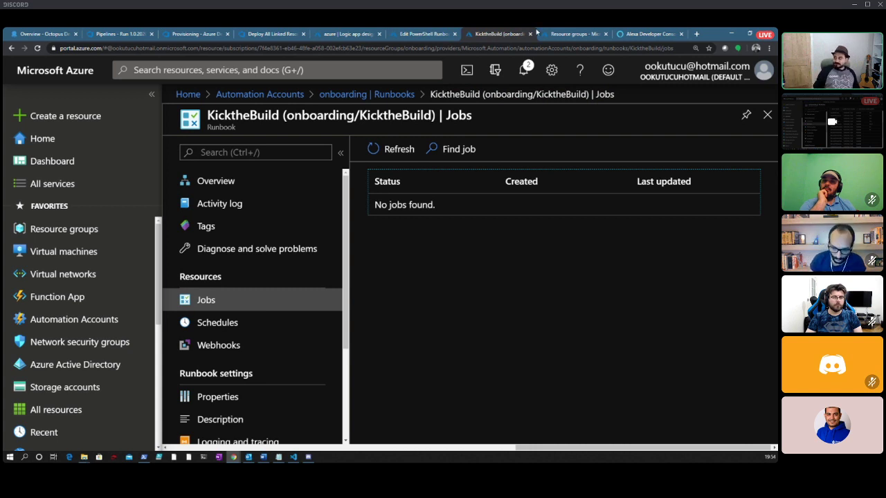
Step: Add an Invoke Azure Function deployment gate to Stage 1's post-deployment conditions in the Deploy All Linked Resources release pipeline
click(265, 38)
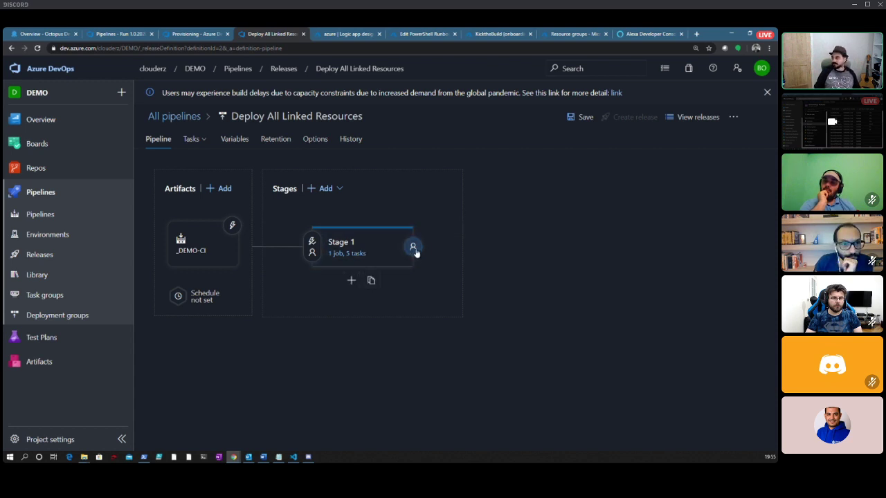
click(413, 247)
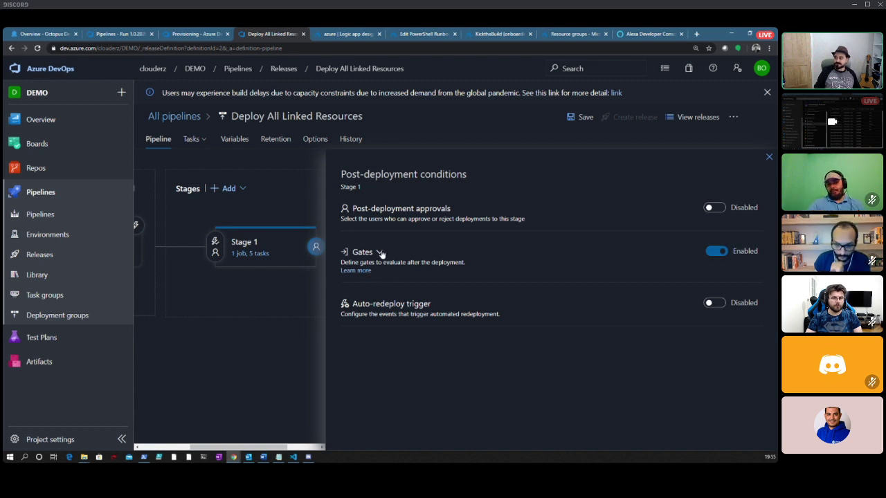
click(379, 254)
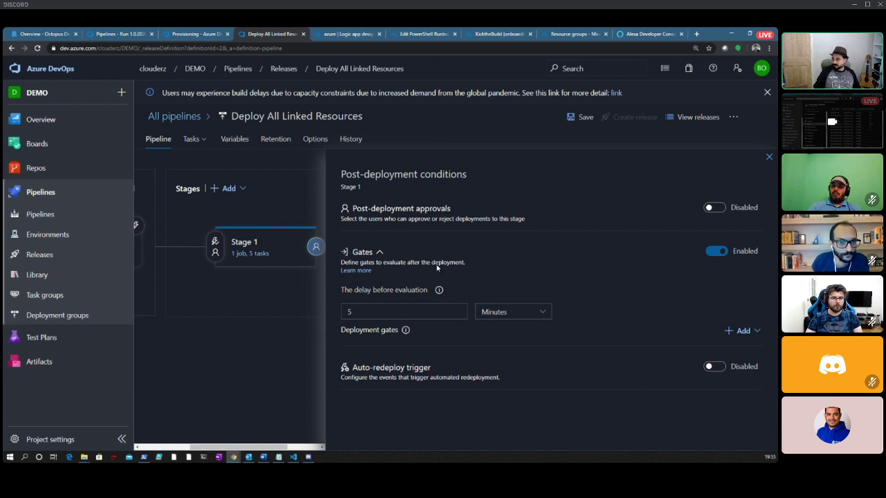
drag(360, 330, 406, 334)
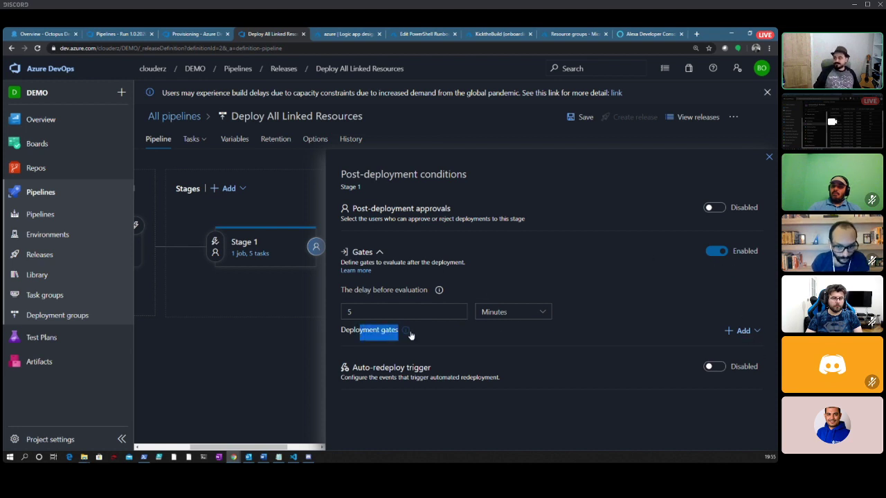
click(755, 337)
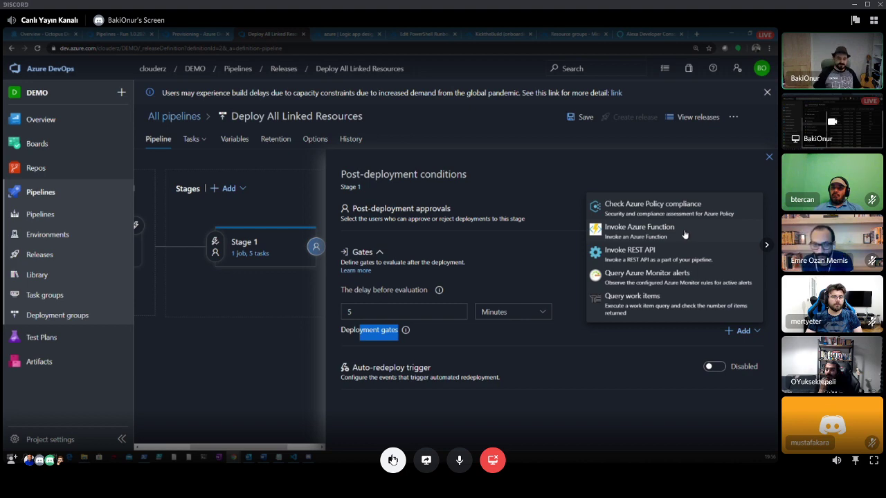
click(685, 235)
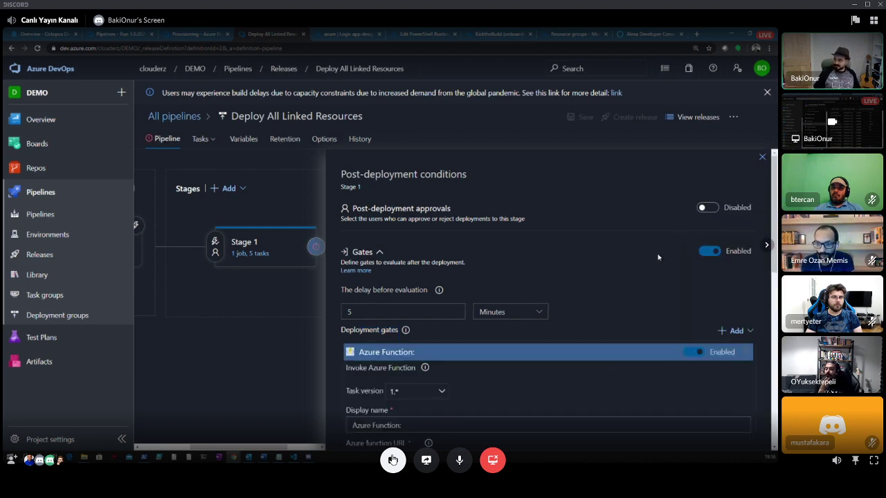
Step: Review the Azure Function gate's URL, key, method, headers, query parameters and body settings, and expand its output variables
scroll(424, 415, down, 2)
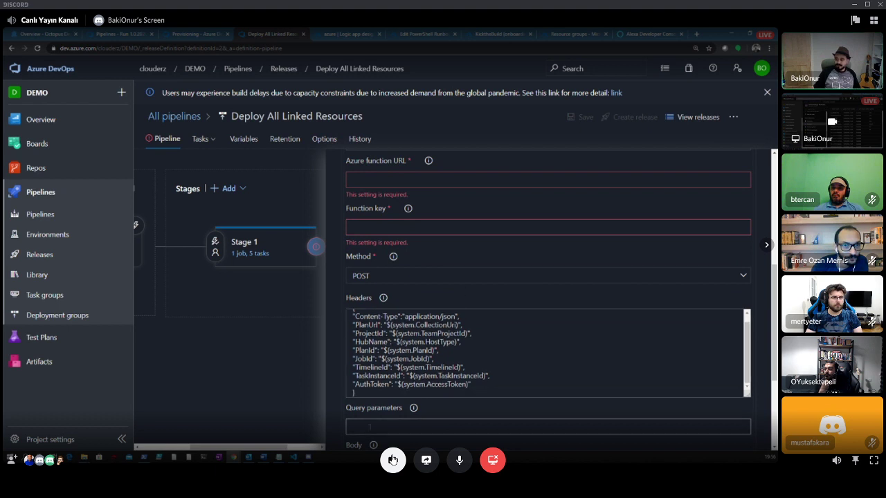
scroll(534, 351, down, 3)
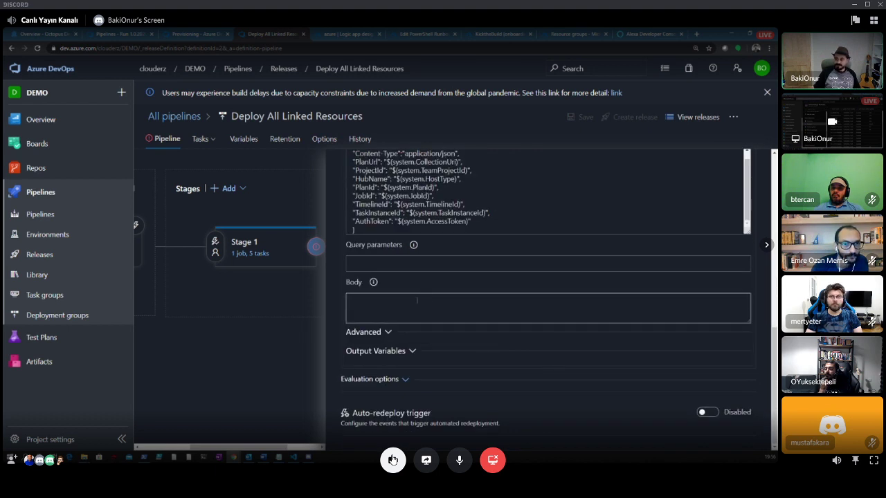
click(412, 351)
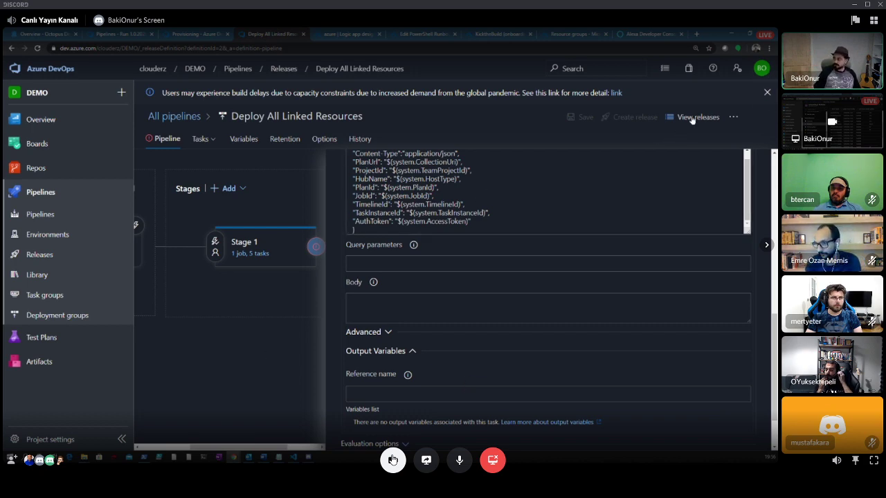
Step: Disable the Azure Function gate in Stage 1's post-deployment conditions and check which other deployment gate types can be added
scroll(768, 155, up, 10)
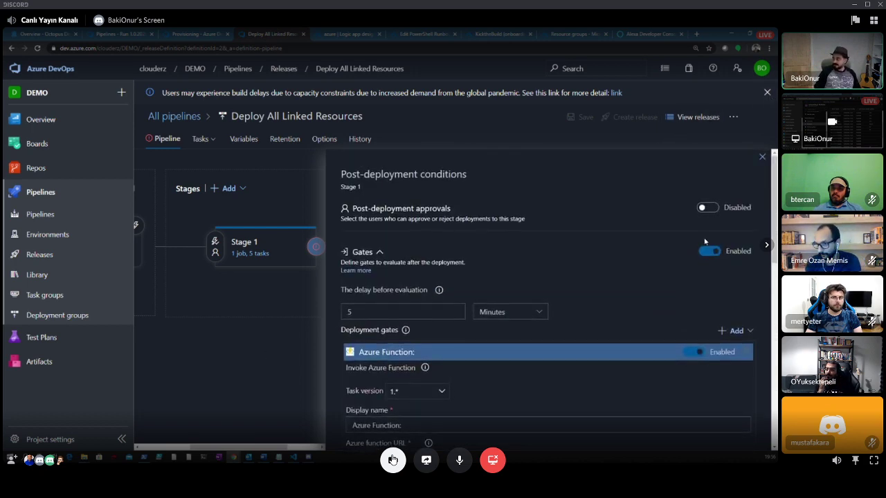
click(767, 157)
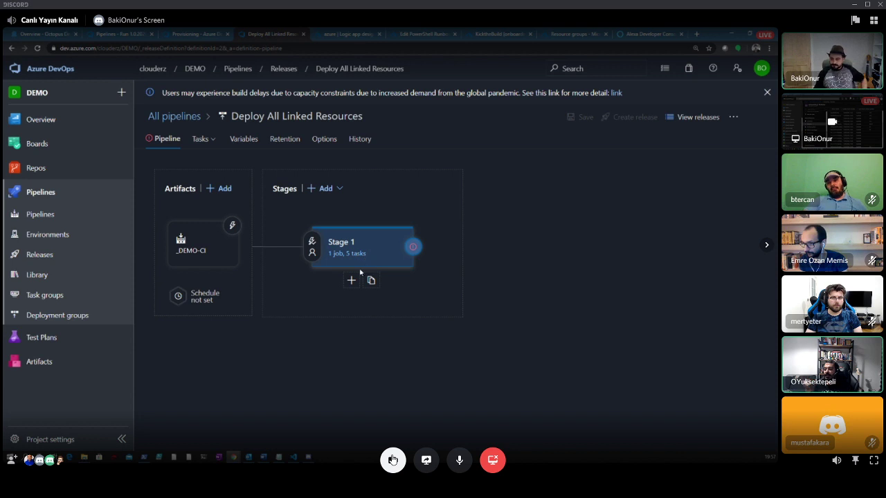
click(411, 248)
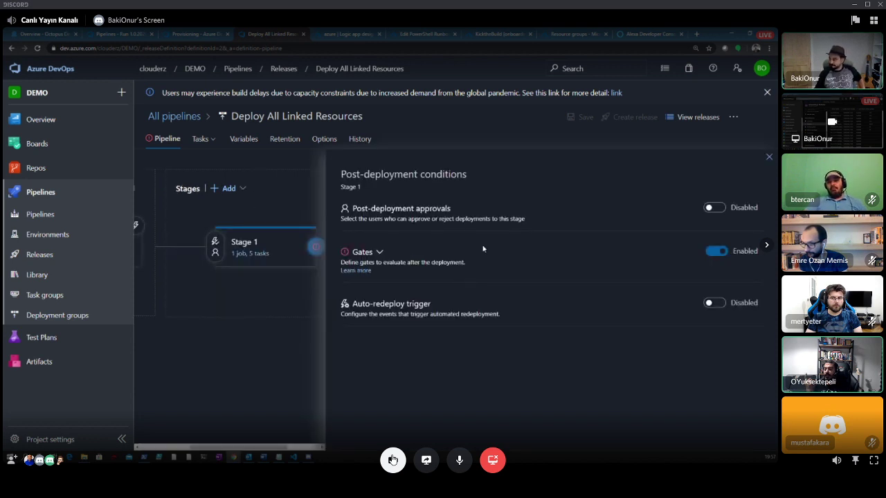
click(379, 253)
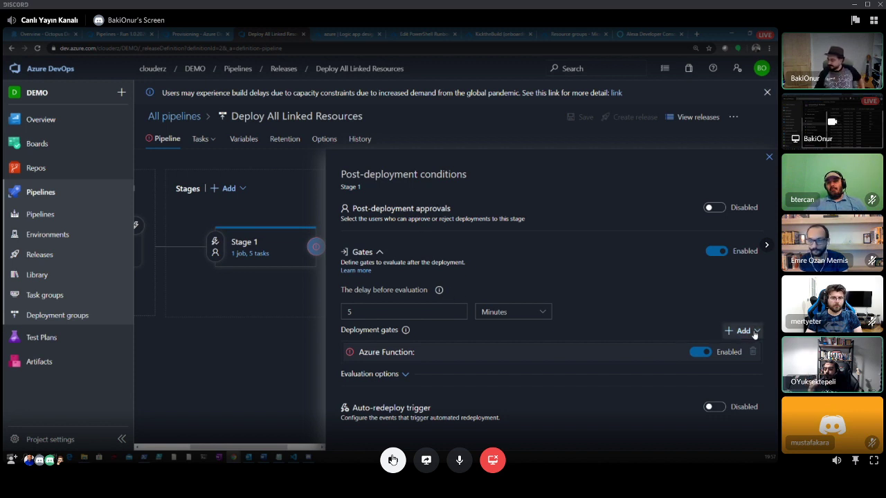
click(699, 353)
click(744, 331)
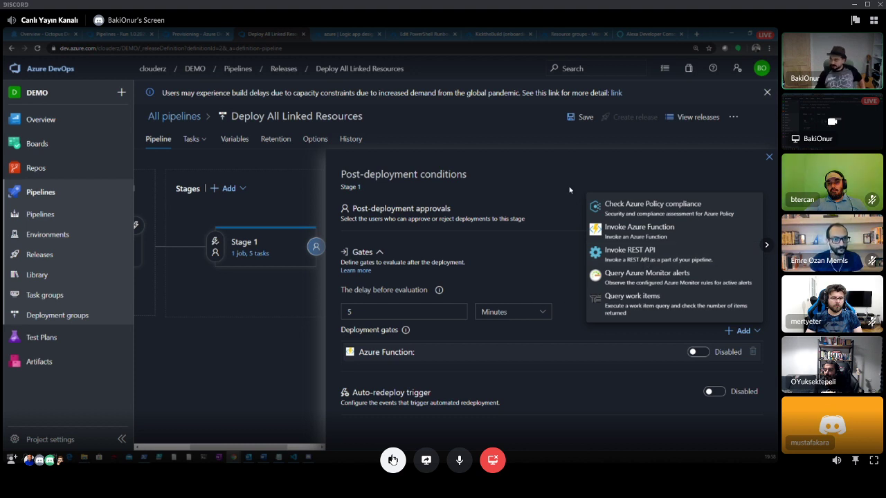
click(700, 173)
click(768, 157)
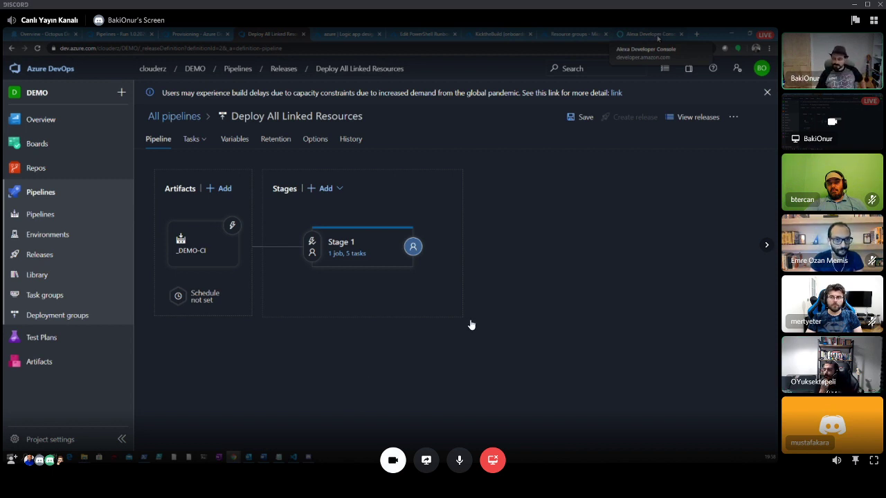
Step: Switch to the Discord call and close the ended screen stream
click(542, 292)
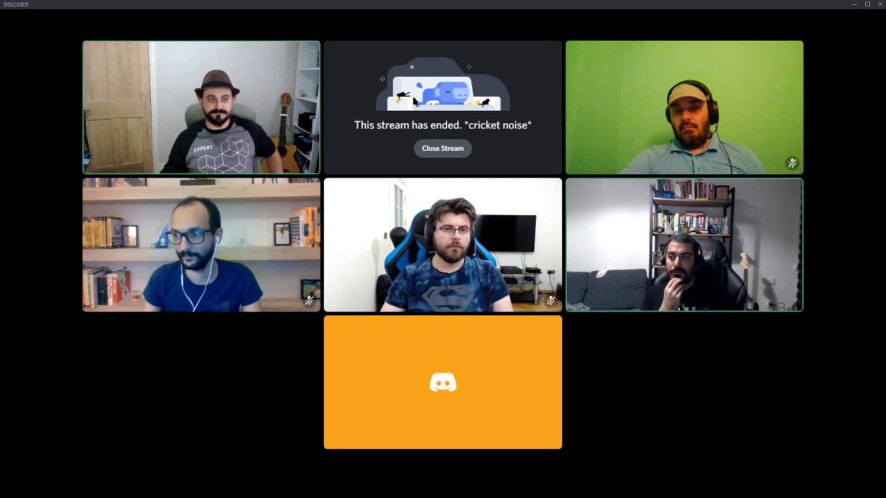
click(441, 147)
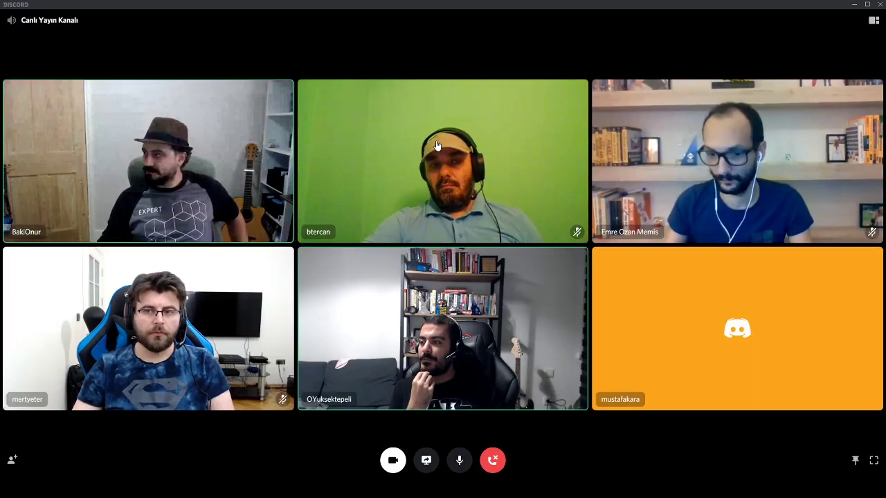
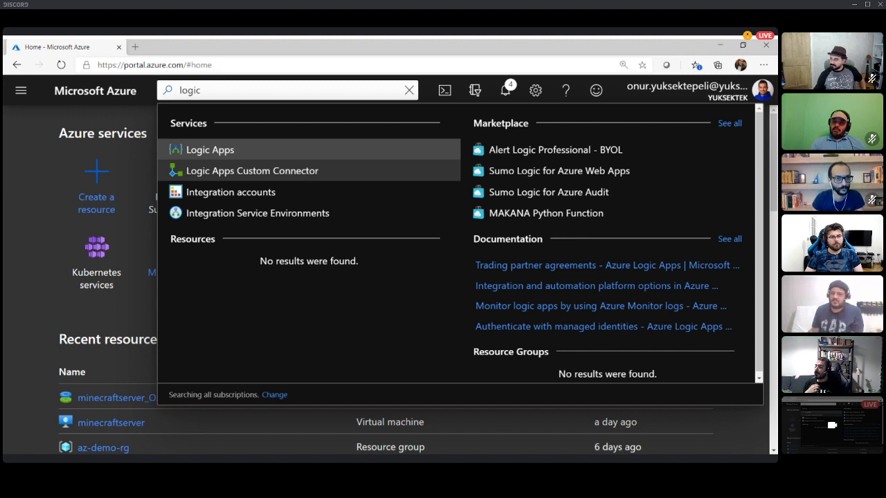
Step: Open Logic Apps in the Azure portal and start a new logic app with subscription MSDN Platformları and resource group az-demo-rg
key(Return)
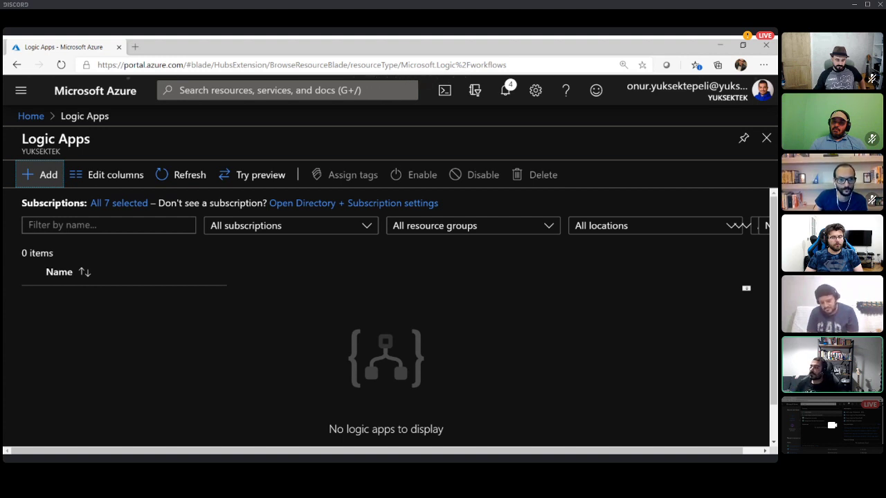
click(40, 174)
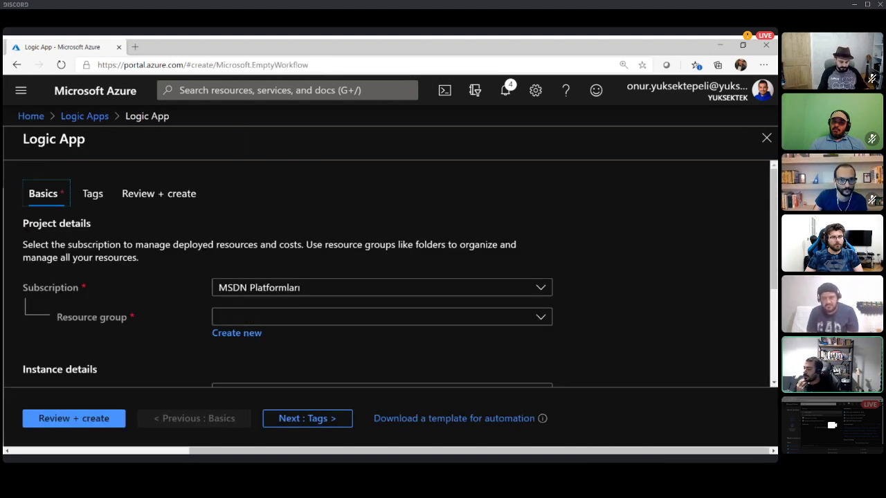
click(381, 287)
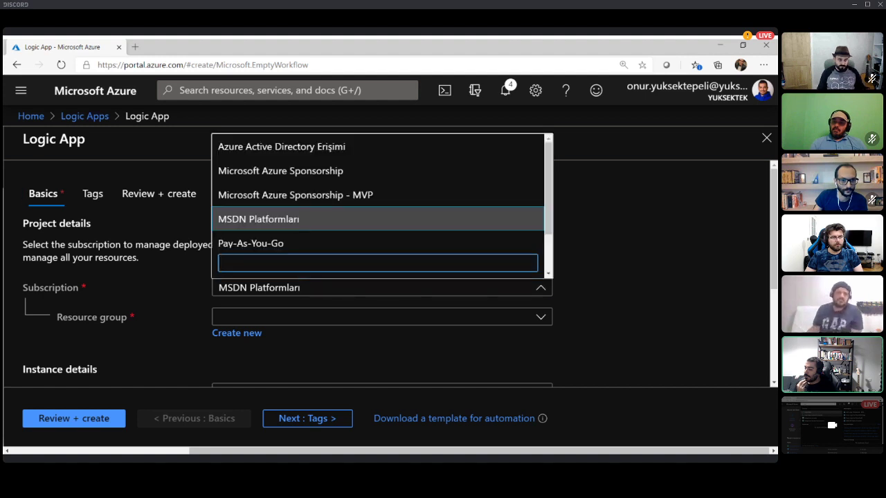
click(277, 219)
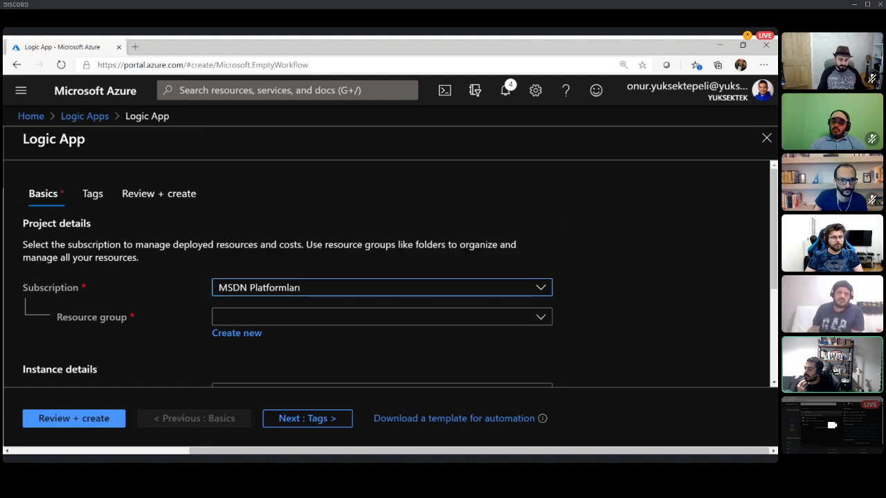
click(381, 317)
key(Return)
scroll(387, 277, down, 3)
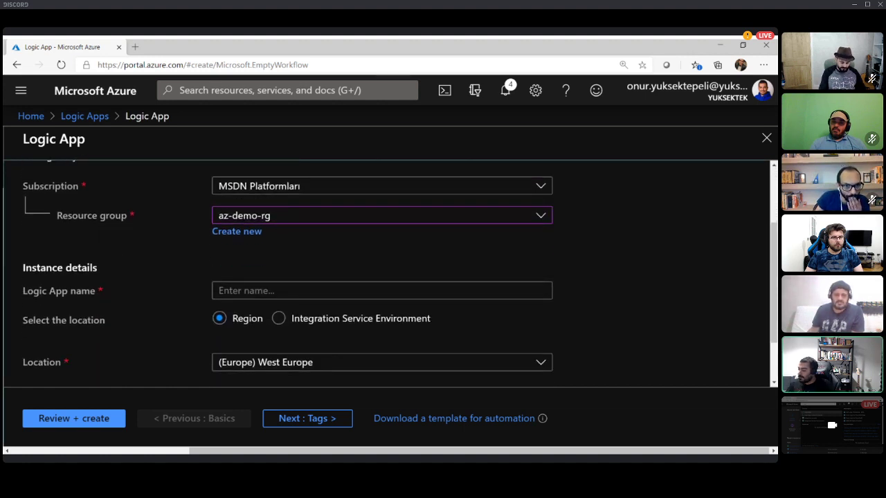
Step: Name the logic app mscoronald, create it, and open the deployed resource
click(380, 290)
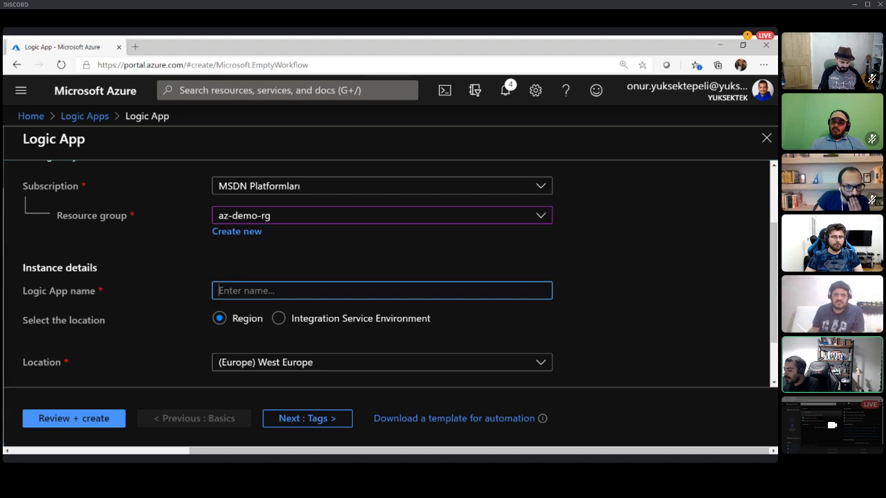
text(mscoronald)
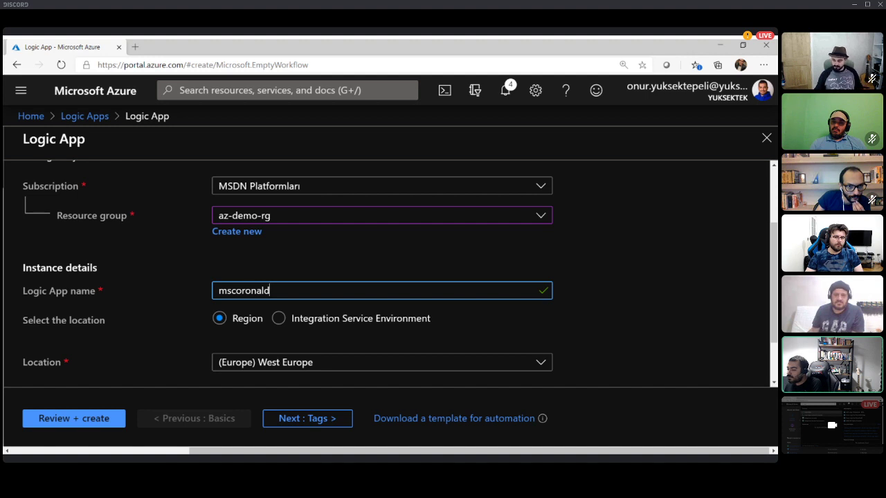
scroll(388, 277, down, 1)
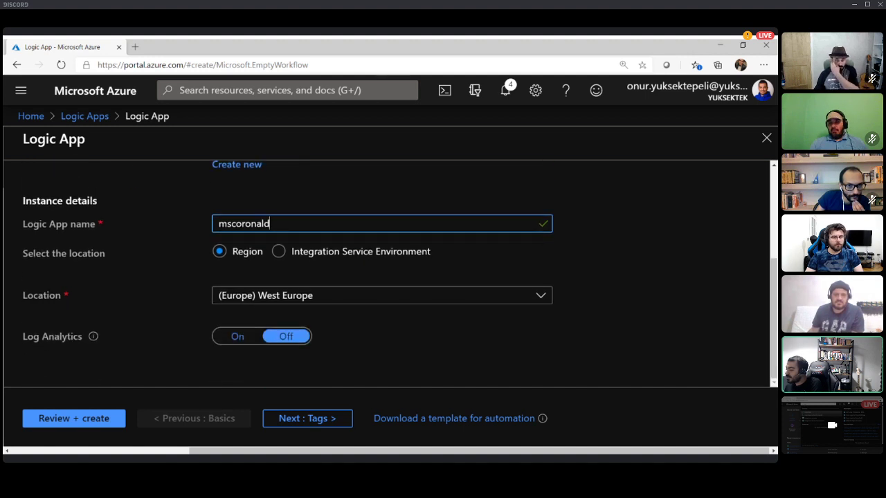
click(74, 418)
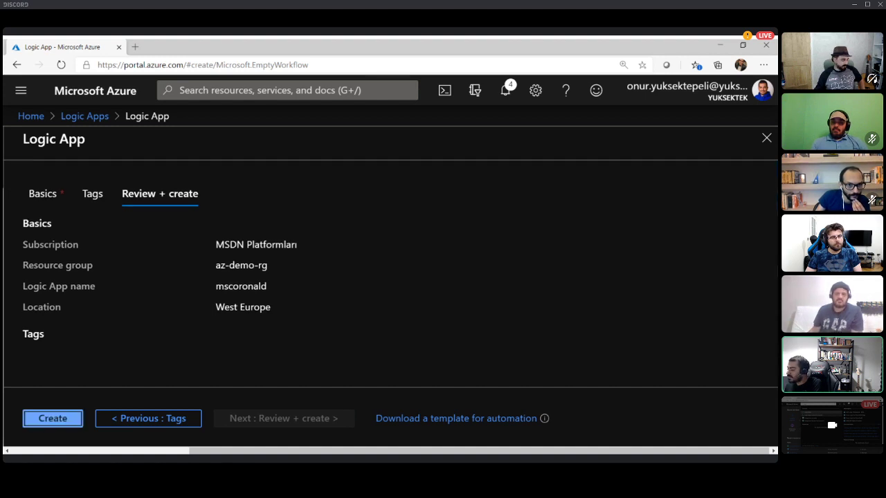
click(52, 418)
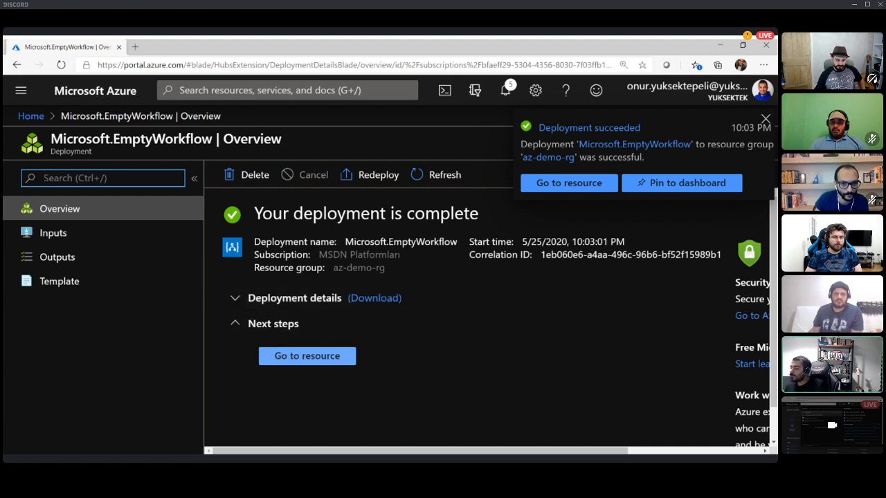
click(307, 356)
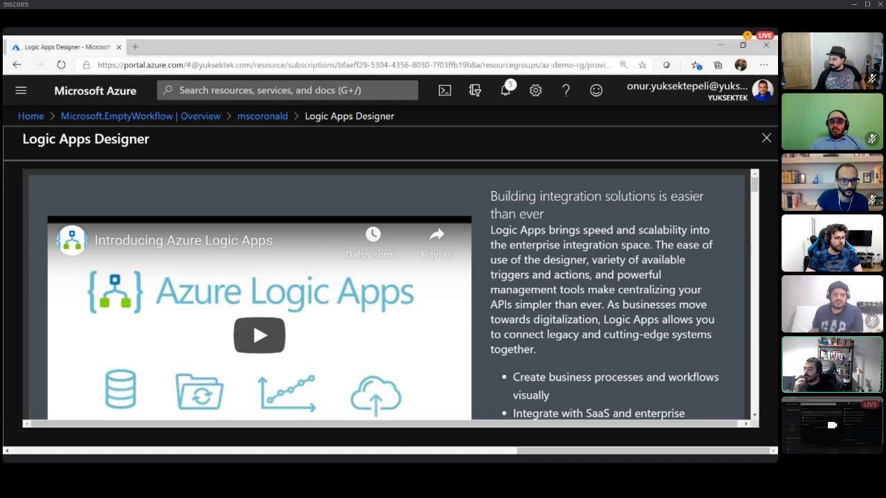
Step: Try starting the mscoronald workflow from the common Recurrence trigger in Logic Apps Designer
scroll(388, 291, down, 1)
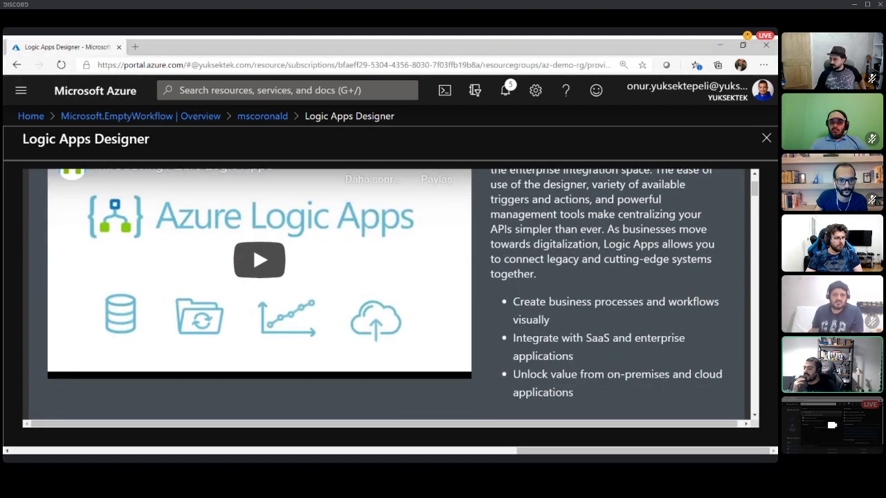
scroll(387, 294, down, 3)
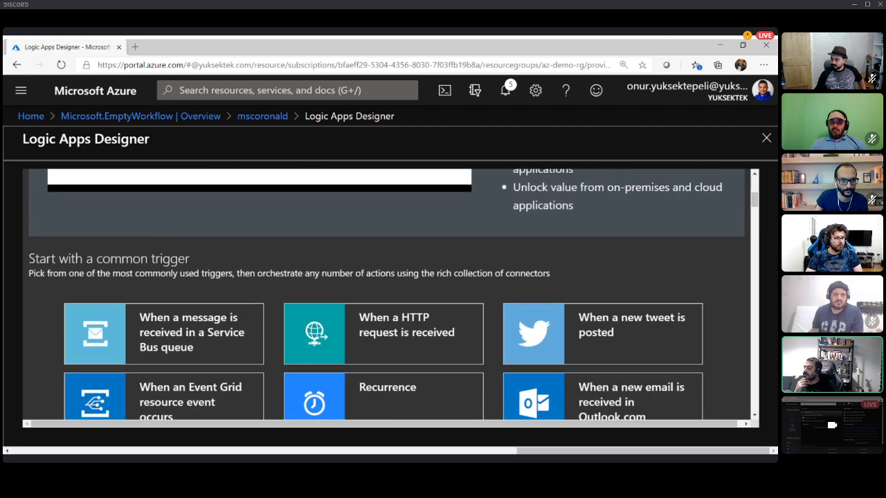
scroll(387, 294, down, 1)
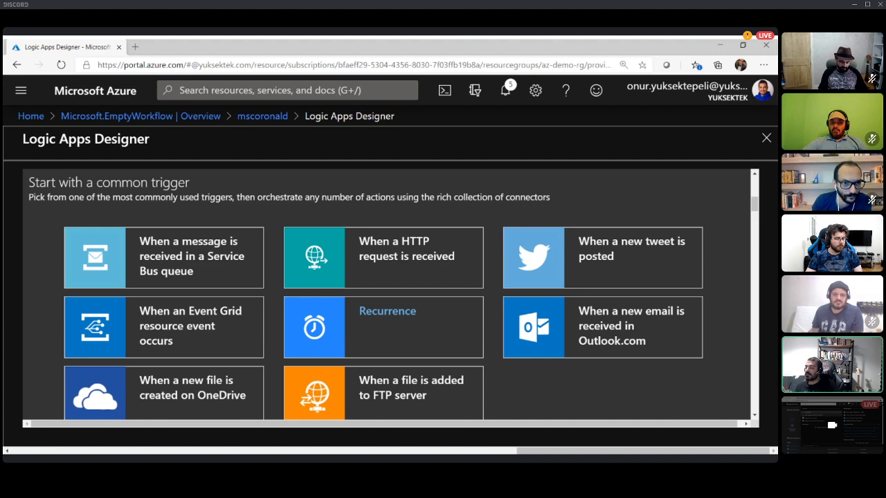
click(383, 327)
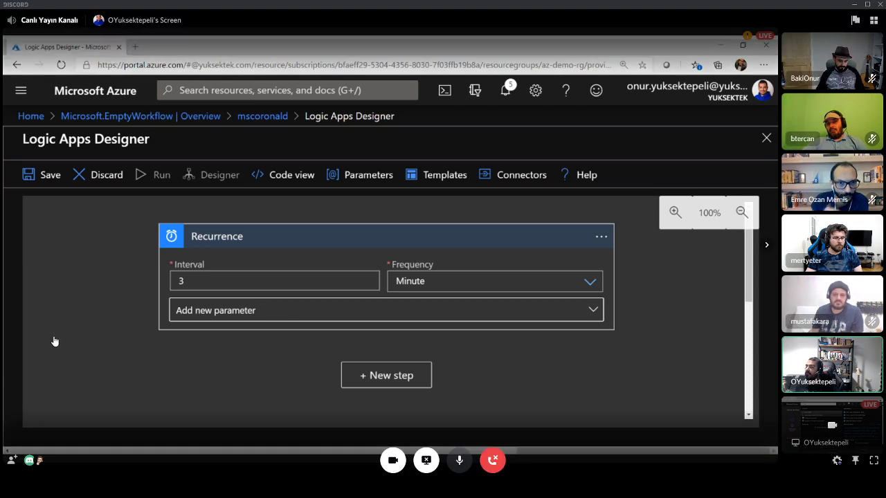
click(547, 280)
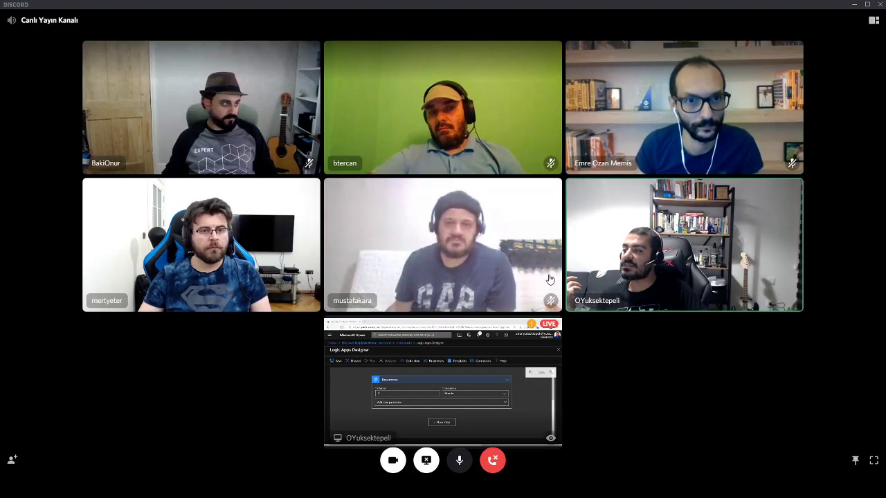
click(366, 354)
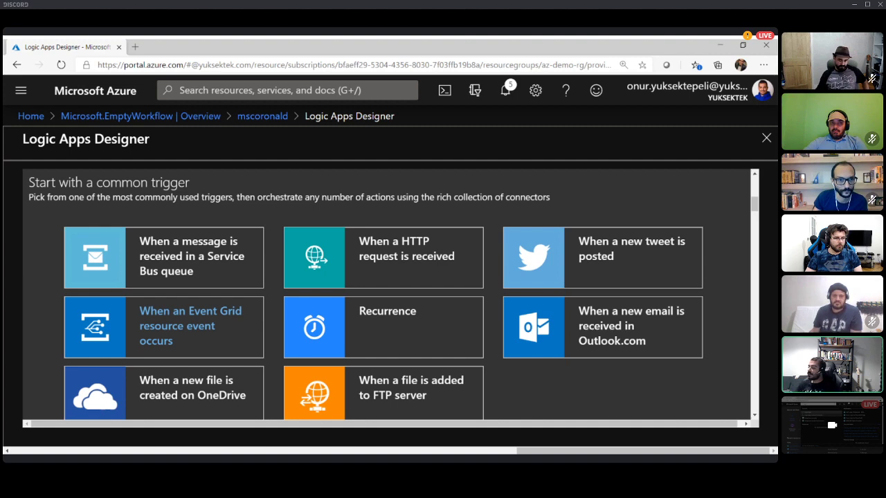
Step: Browse the common triggers and the template gallery in Logic Apps Designer, including the Twitter, SharePoint, Outlook and Scheduler templates
scroll(173, 342, down, 1)
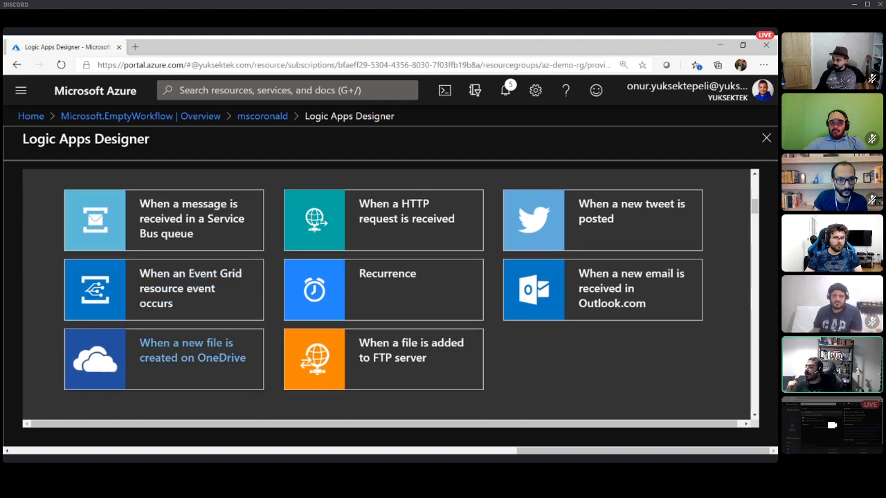
scroll(173, 343, down, 5)
scroll(390, 293, down, 9)
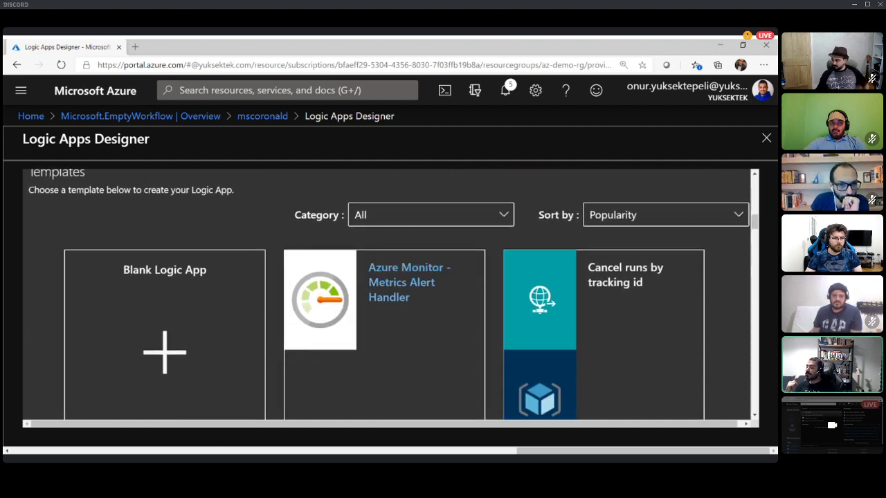
scroll(390, 293, down, 9)
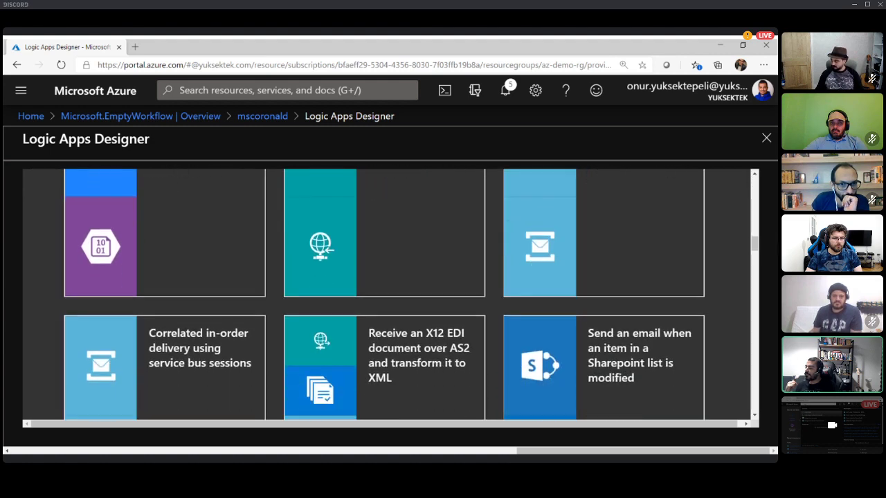
scroll(391, 293, down, 9)
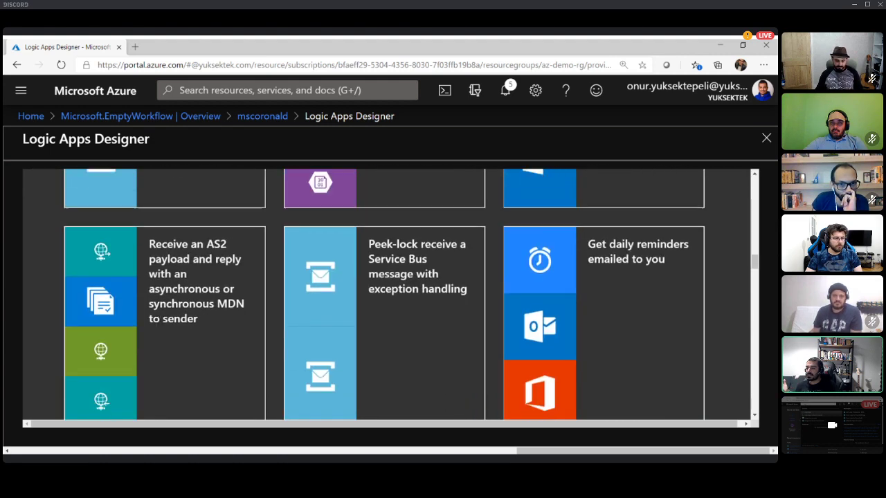
scroll(391, 293, down, 5)
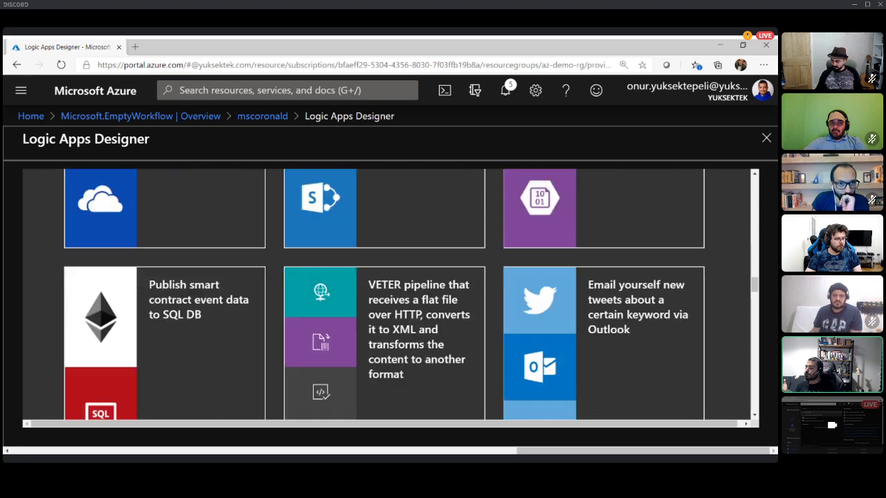
scroll(201, 290, up, 1)
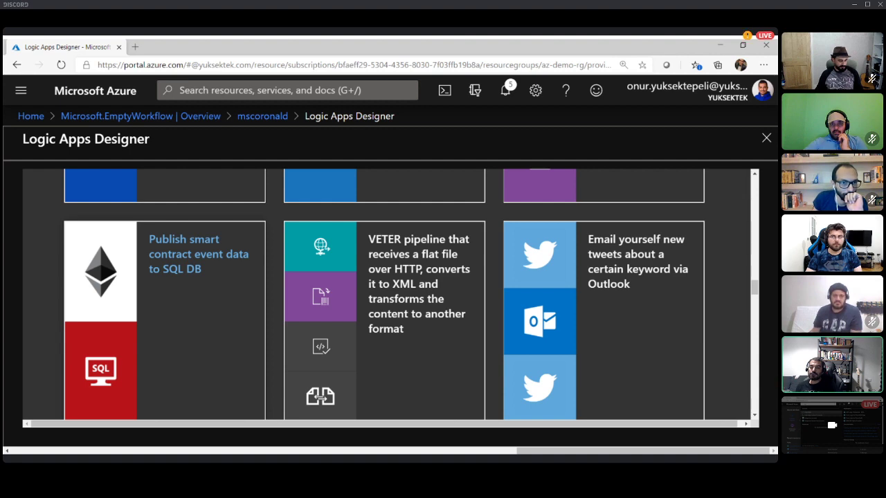
scroll(387, 291, down, 1)
scroll(384, 291, down, 2)
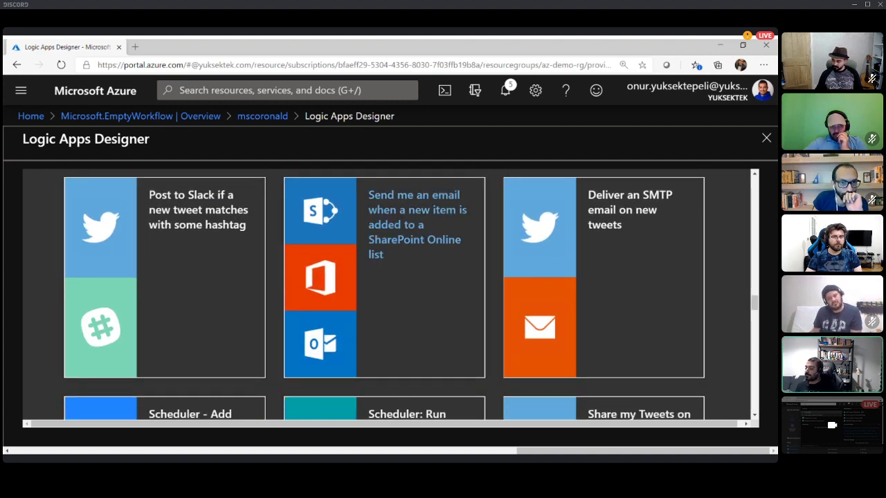
scroll(384, 291, down, 3)
scroll(384, 291, down, 4)
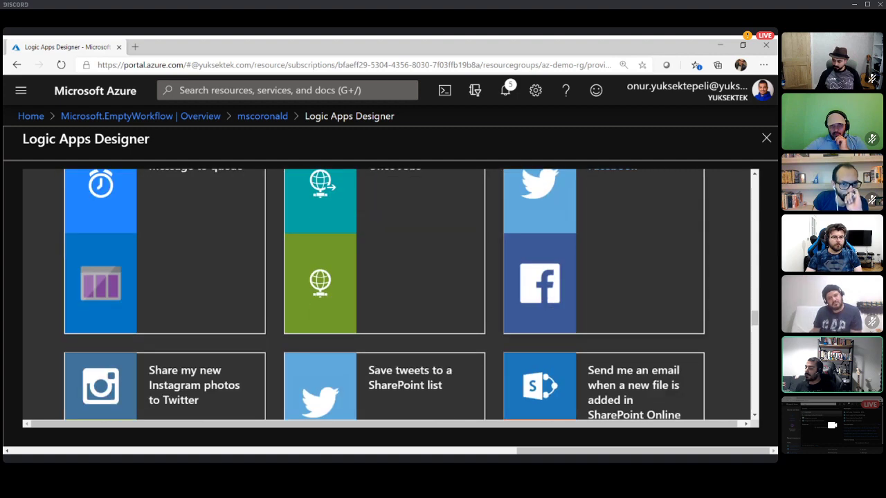
scroll(384, 291, down, 5)
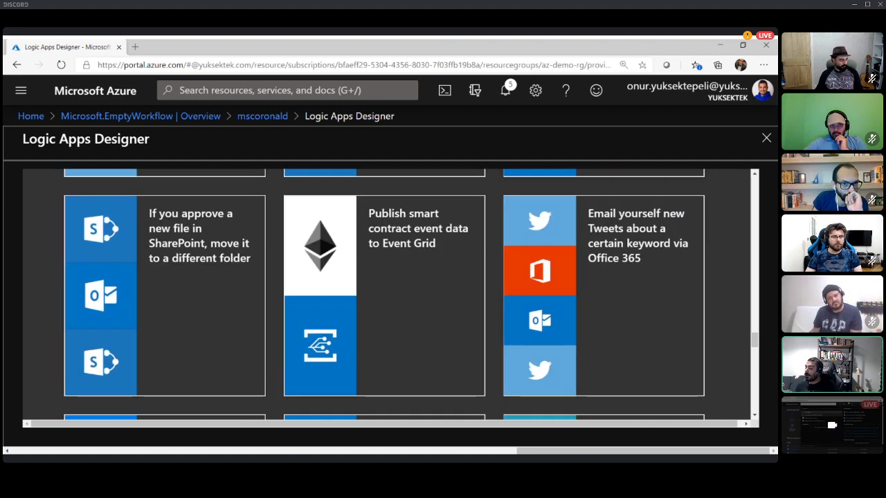
Step: Browse the remaining Logic Apps templates through to the SAP IDOC template at the end of the gallery
scroll(384, 290, down, 2)
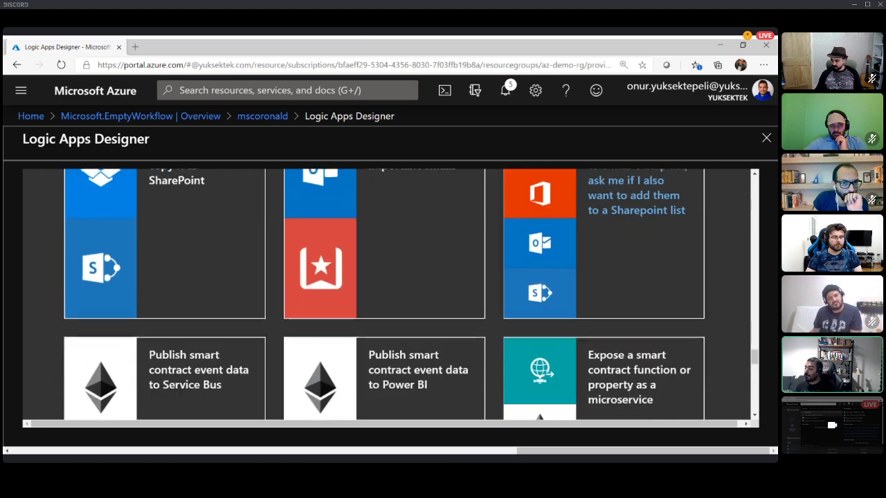
scroll(384, 291, down, 5)
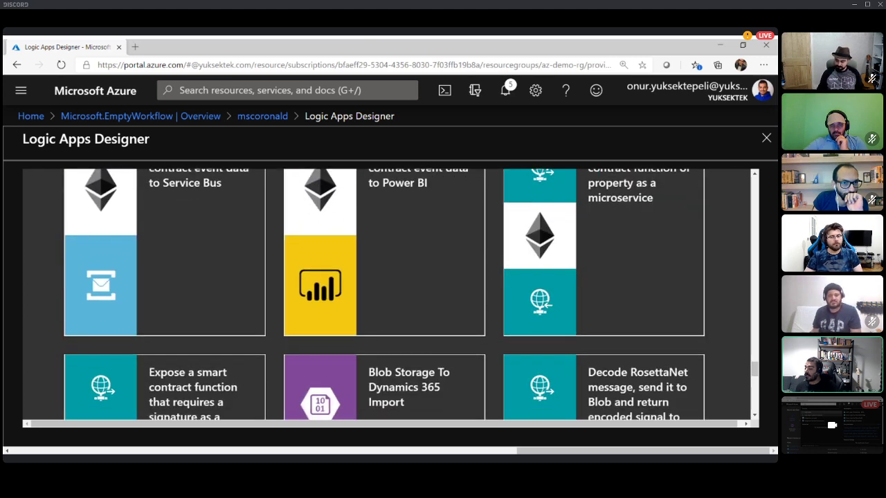
scroll(385, 291, down, 6)
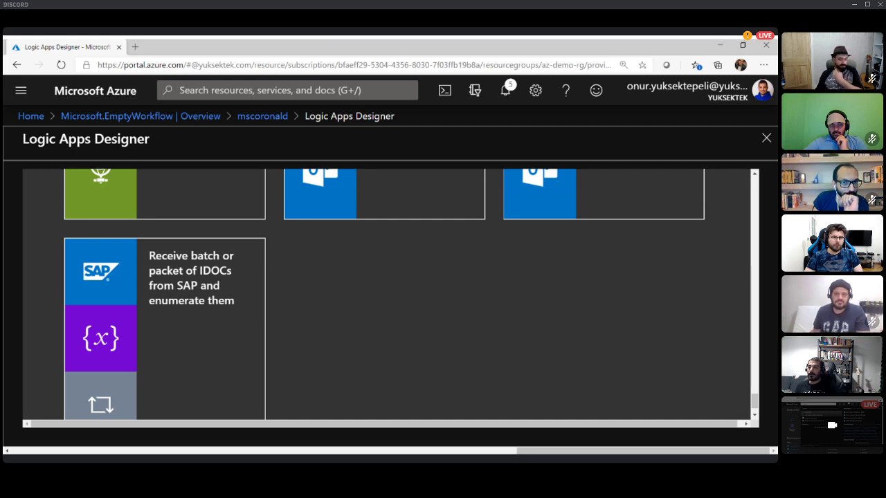
scroll(384, 291, up, 5)
scroll(385, 290, up, 8)
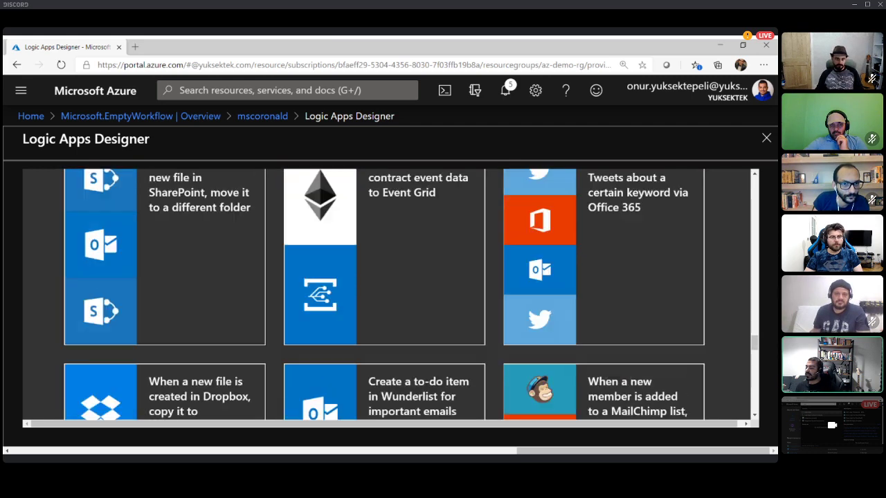
scroll(384, 290, up, 8)
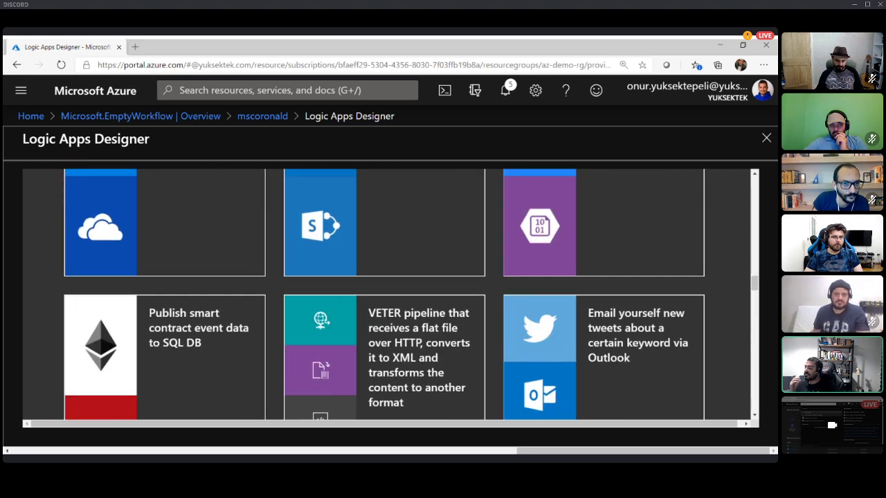
scroll(385, 291, up, 10)
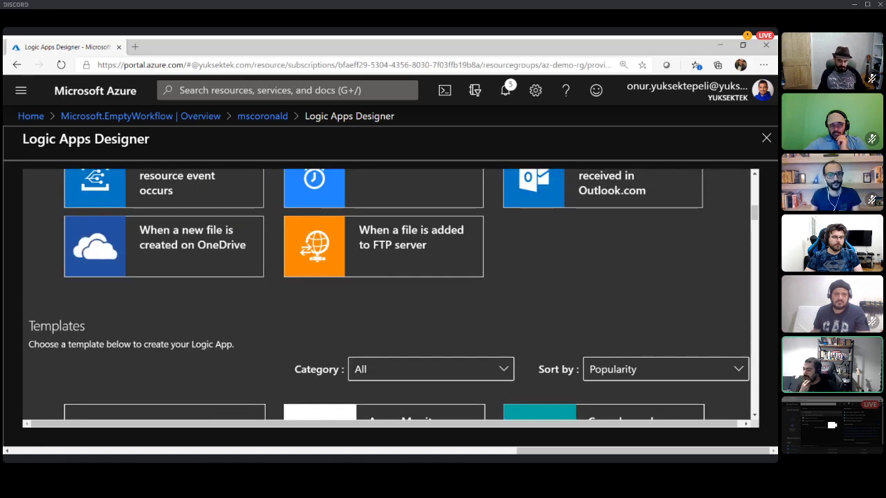
Step: Start the workflow with the common trigger "When a new tweet is posted" and authorize its Twitter connection
scroll(384, 291, up, 5)
click(631, 361)
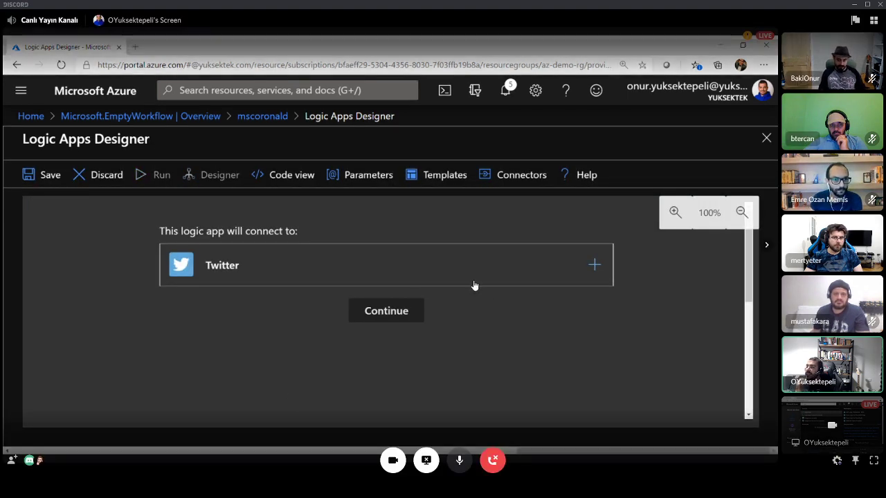
click(522, 275)
click(385, 375)
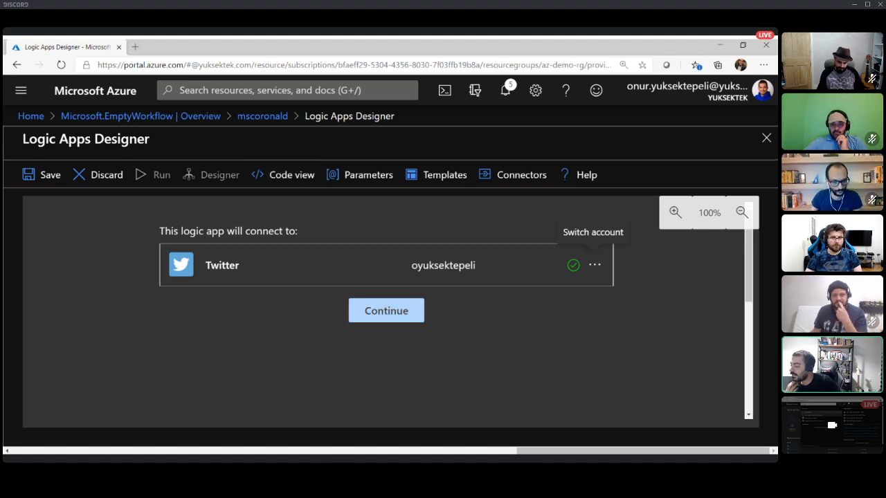
click(386, 311)
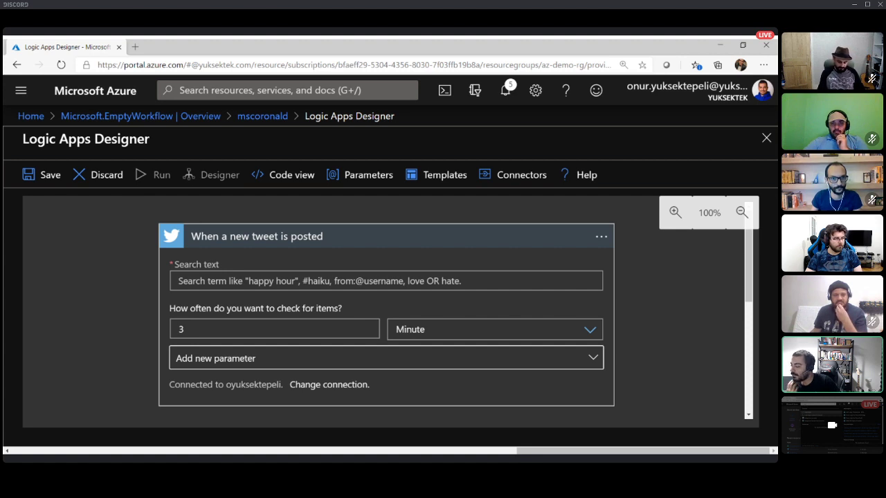
Step: Add a new step below the tweet trigger and list all available connectors and actions
scroll(456, 311, down, 1)
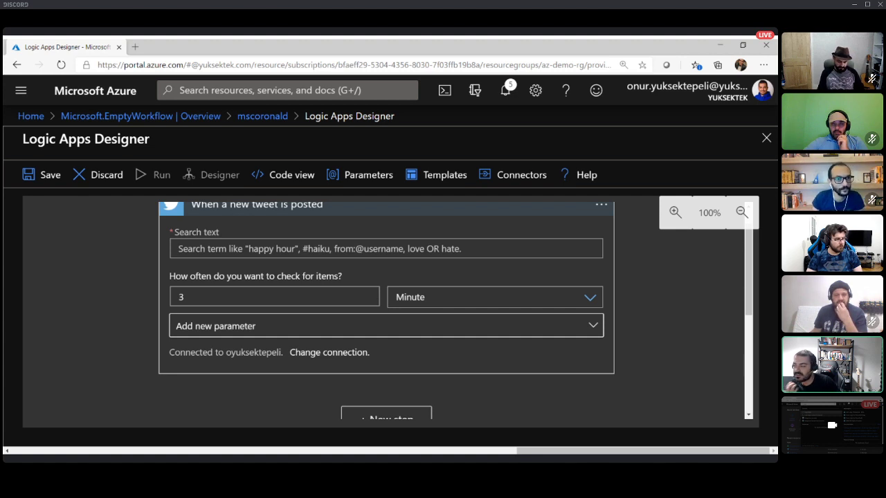
scroll(456, 311, down, 3)
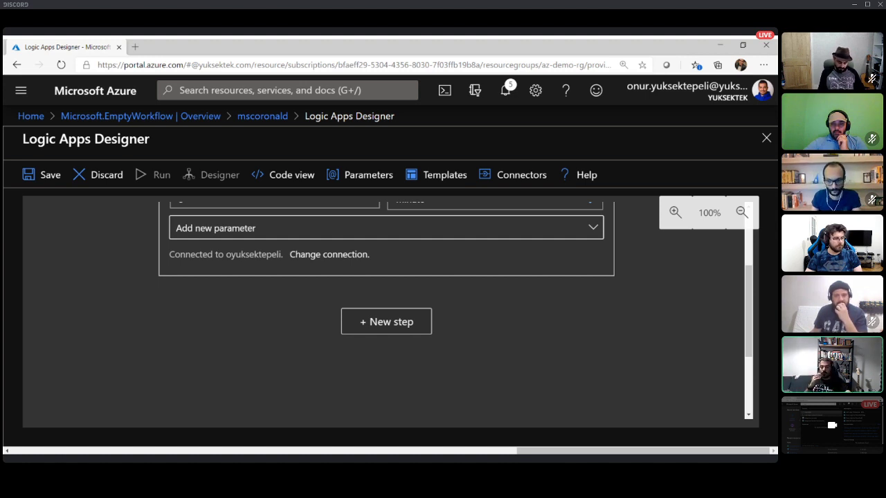
click(387, 321)
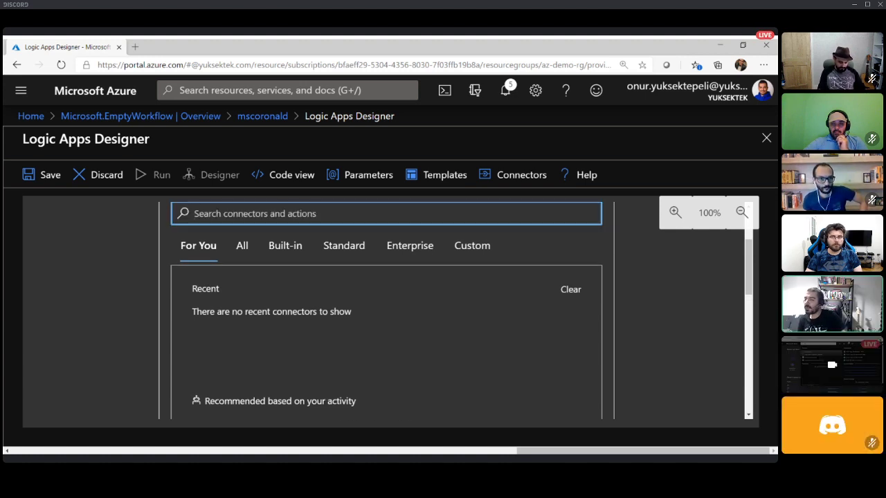
click(242, 245)
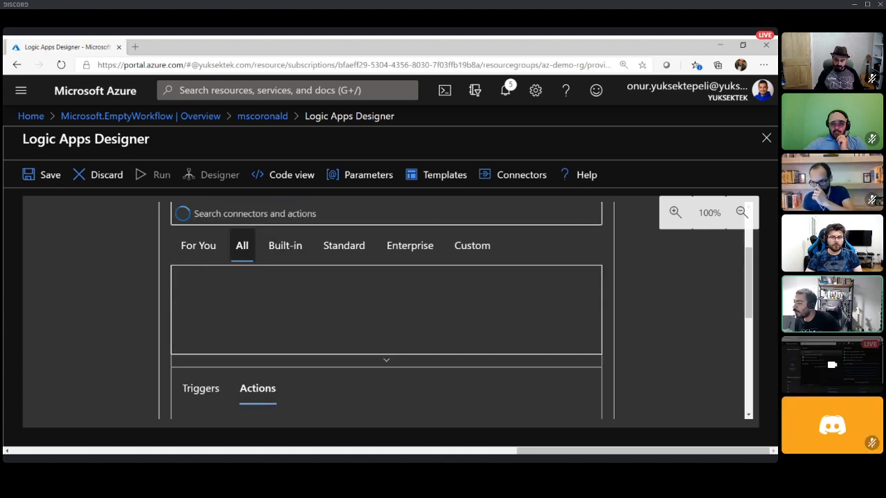
Step: Examine the list of available actions, from the Adobe, Ally and Amazon entries through to Azure App Service and Azure Automation
scroll(387, 307, down, 1)
scroll(387, 311, down, 3)
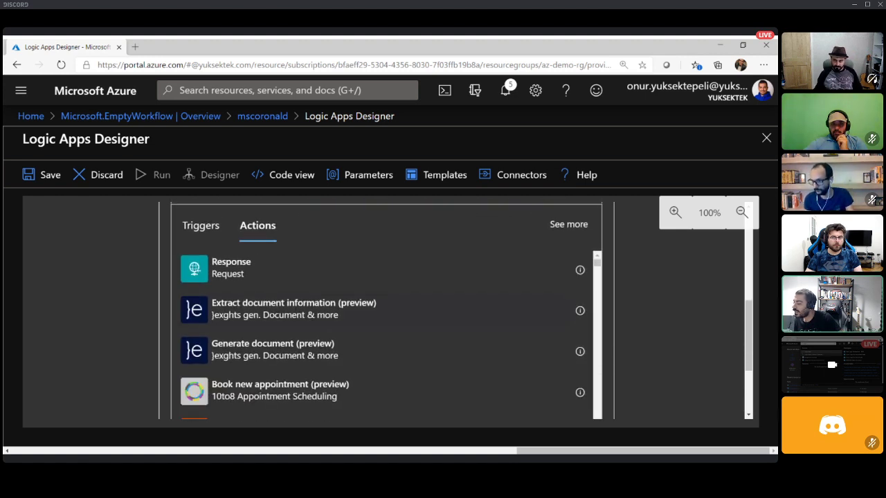
scroll(373, 268, down, 2)
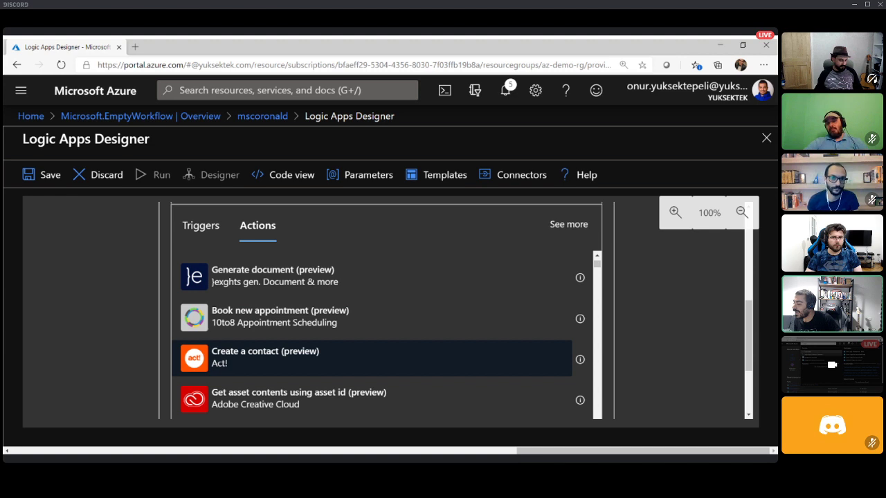
scroll(374, 332, down, 2)
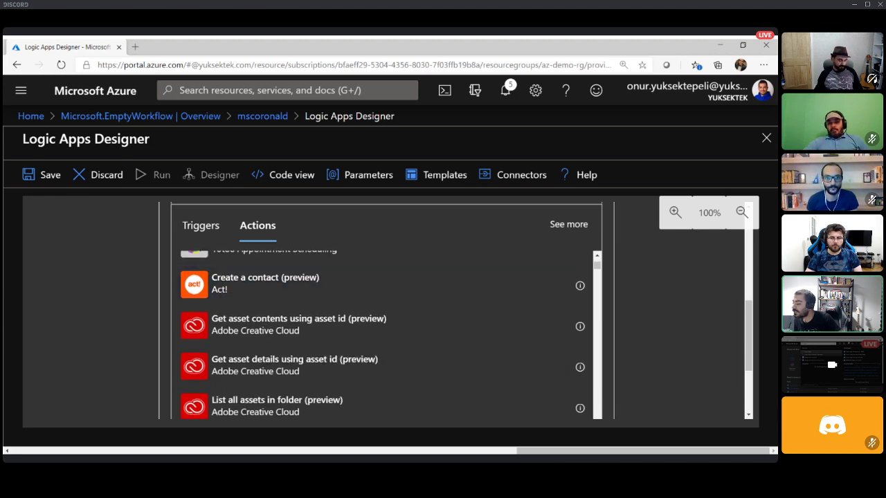
scroll(374, 333, down, 1)
scroll(373, 332, down, 1)
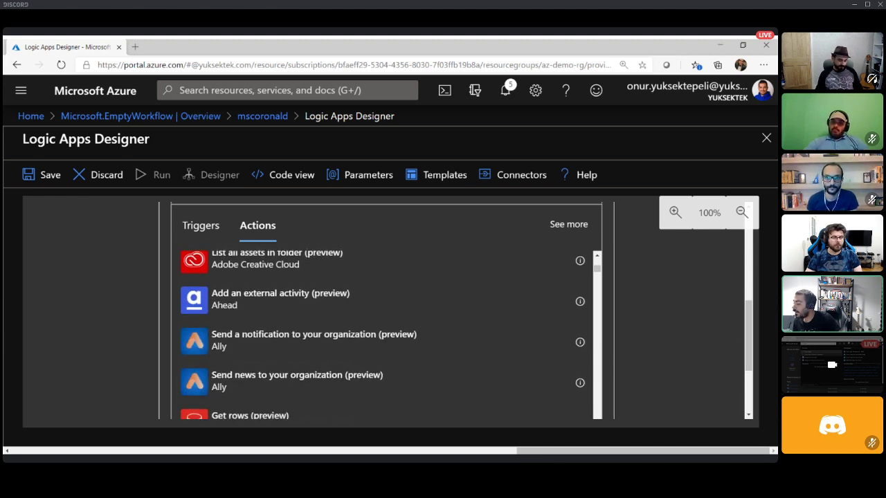
scroll(381, 332, down, 2)
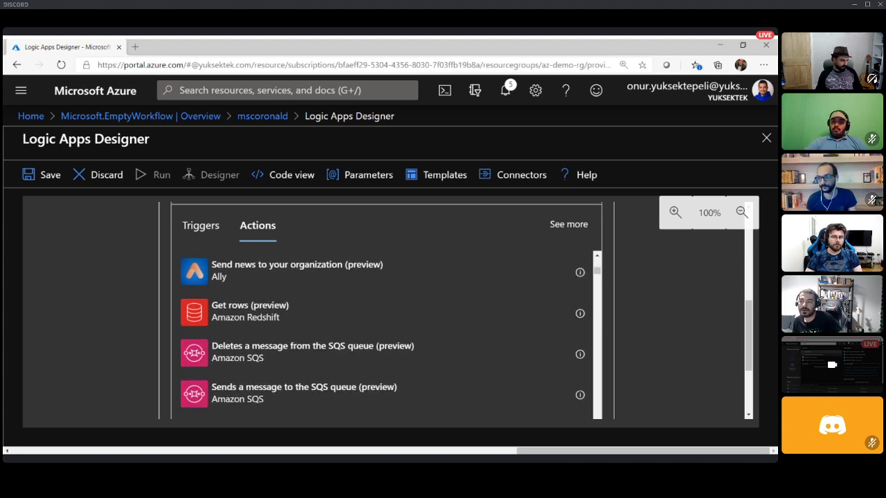
scroll(373, 302, down, 2)
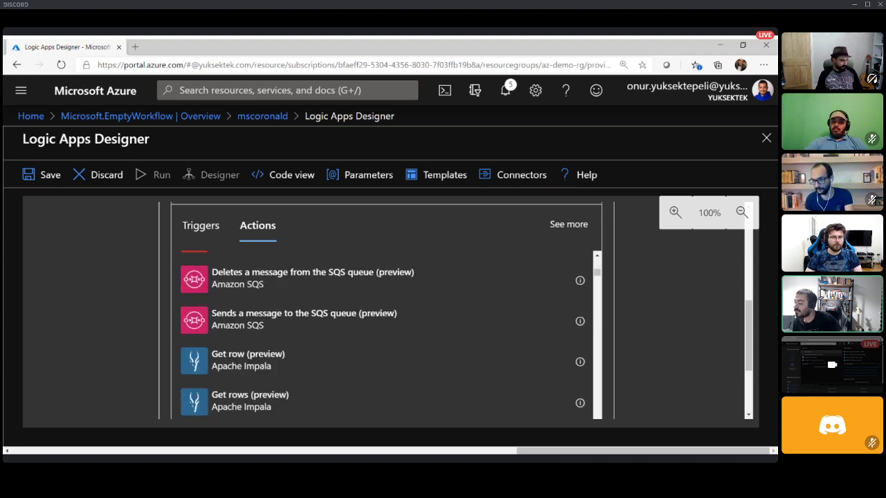
scroll(374, 301, down, 1)
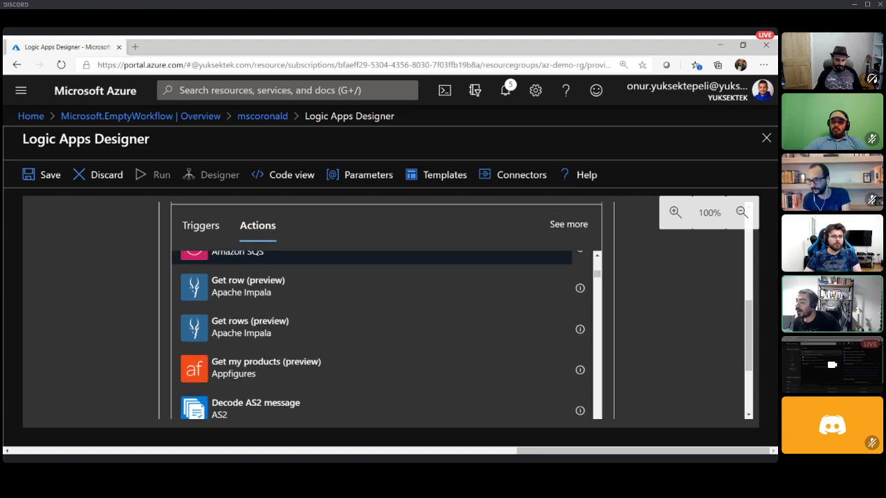
scroll(374, 302, down, 4)
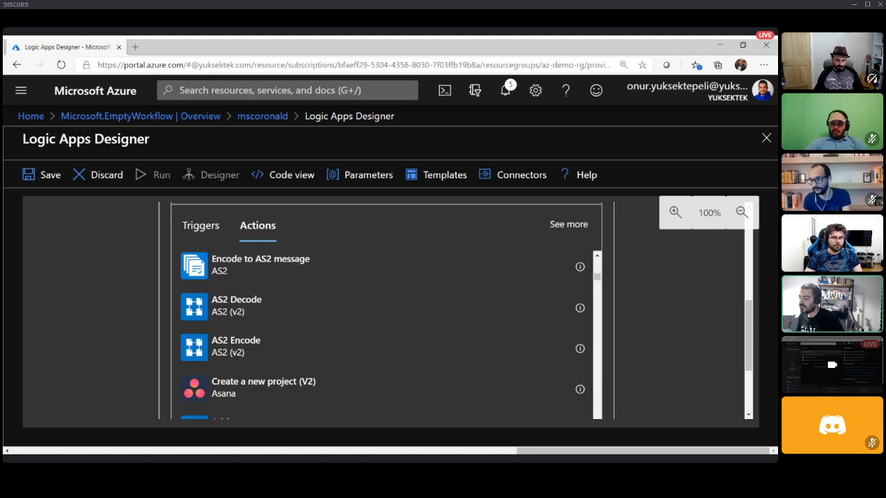
scroll(381, 325, down, 6)
scroll(381, 325, down, 5)
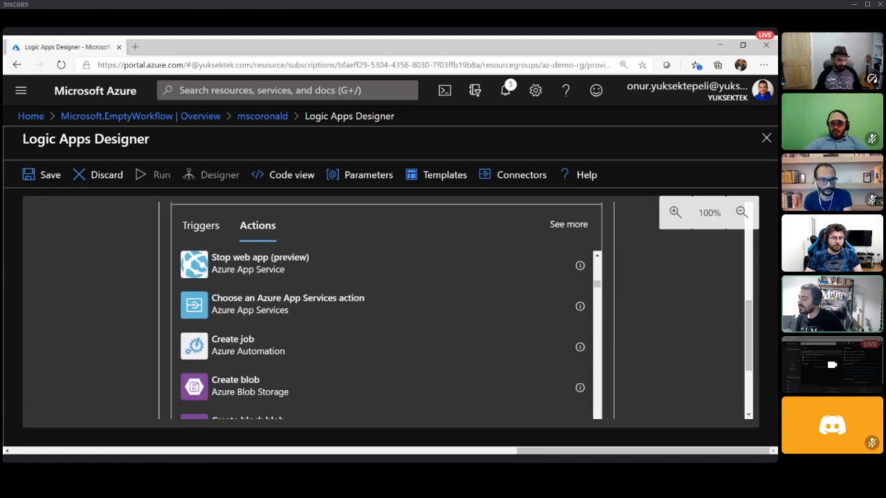
scroll(380, 326, up, 5)
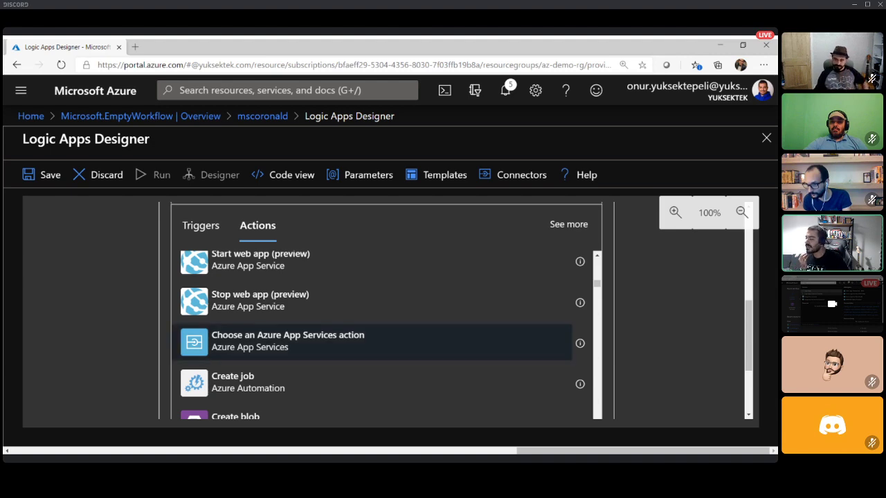
scroll(381, 332, up, 15)
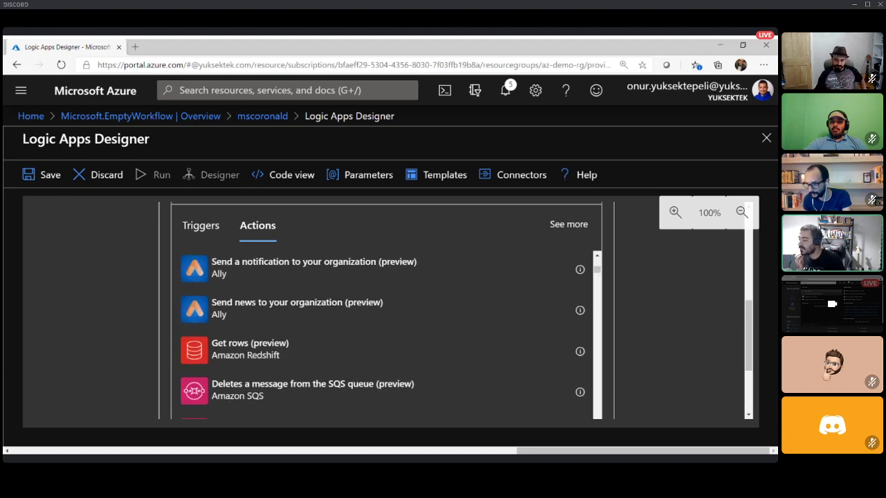
scroll(387, 311, up, 5)
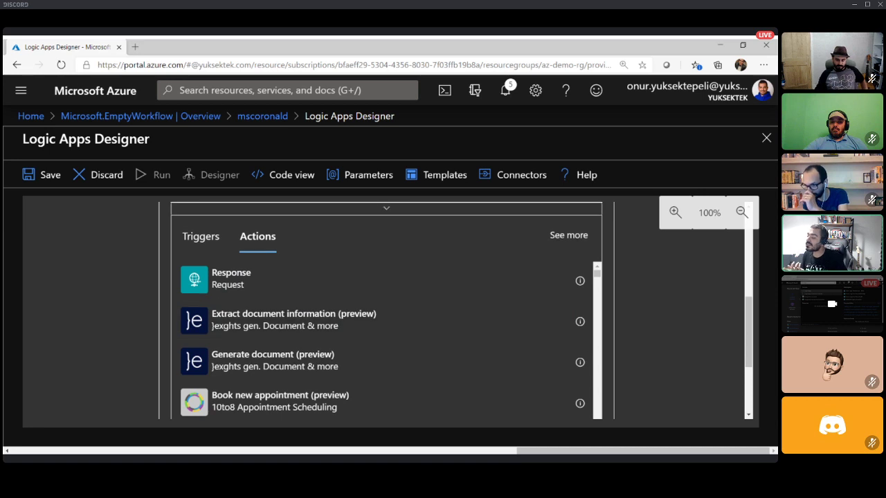
Step: Find the Office 365 Outlook actions matching "sen" and add Send an email (V2) after the tweet trigger
scroll(550, 304, up, 2)
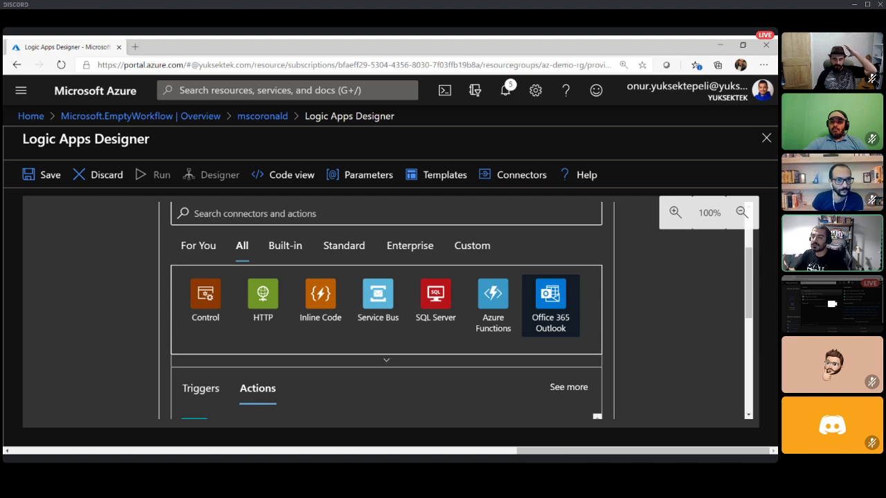
click(550, 304)
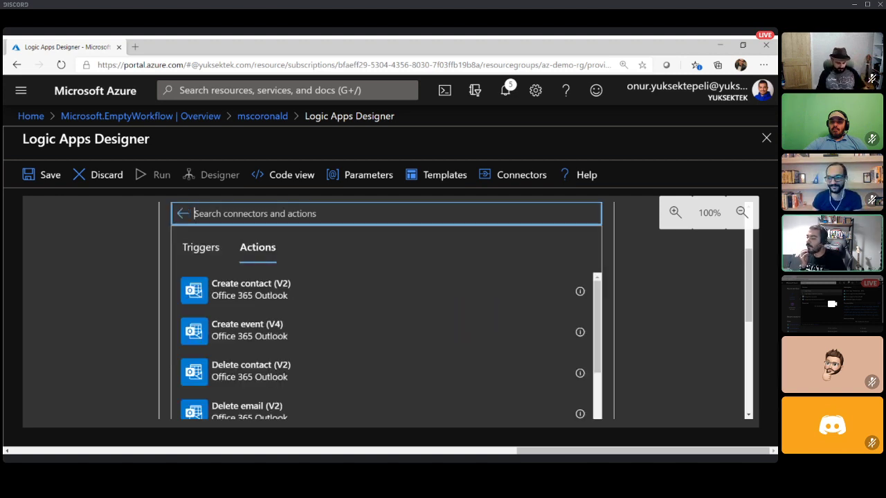
scroll(384, 346, down, 1)
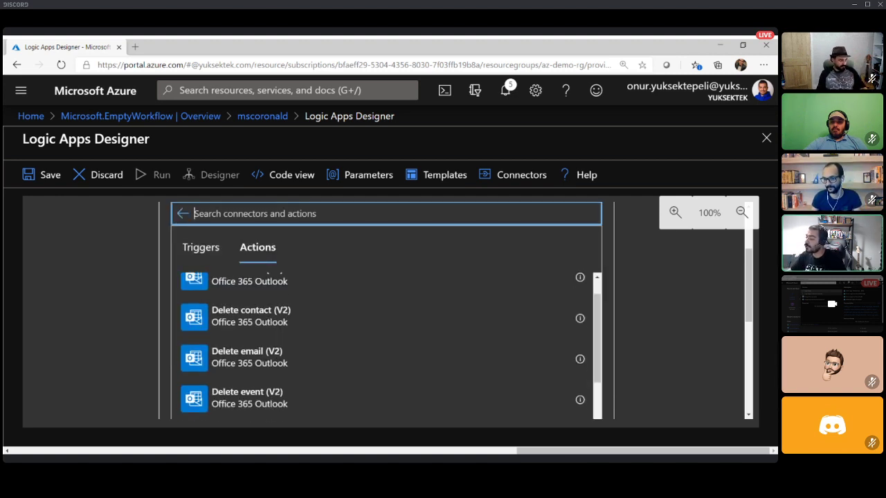
text(sen)
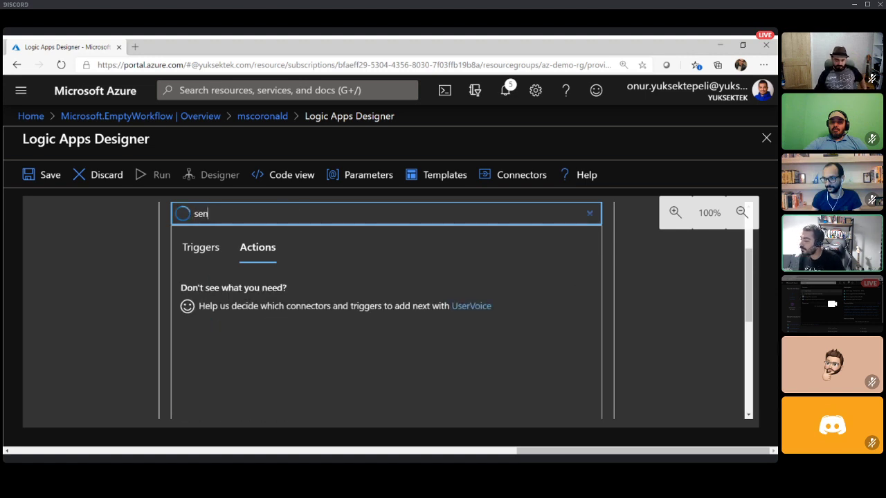
click(249, 289)
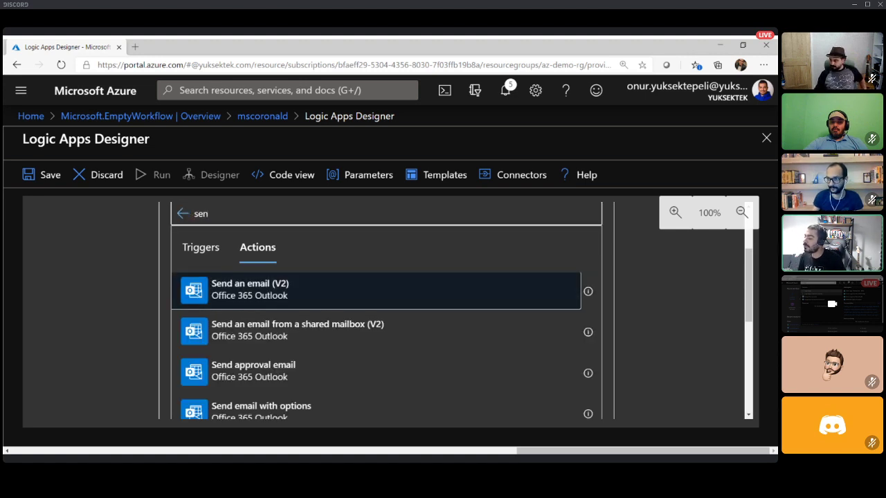
Step: Browse the Text Analytics actions offered for a new step after Office 365 Outlook, and discard the step
scroll(382, 339, up, 2)
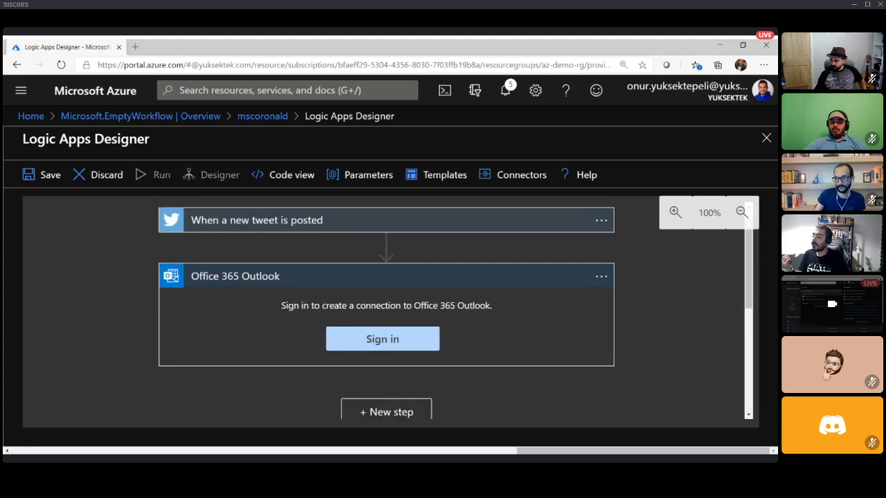
scroll(386, 312, down, 1)
click(386, 346)
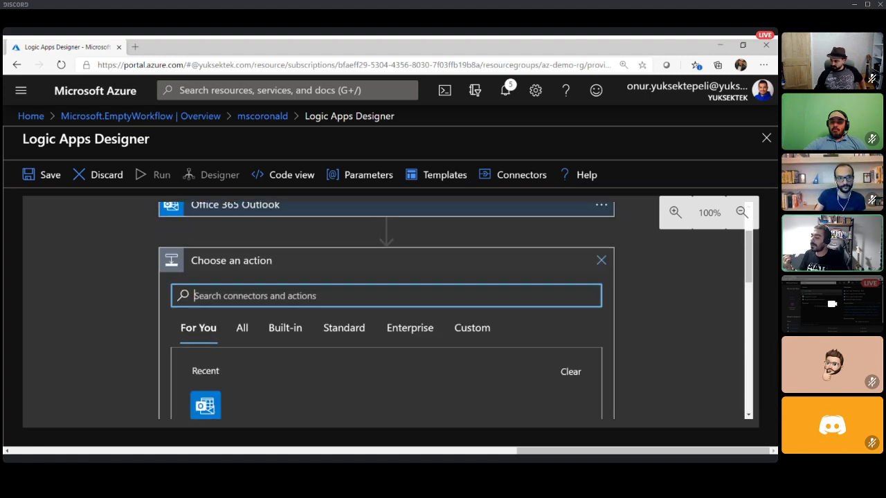
scroll(386, 311, down, 5)
scroll(220, 246, down, 2)
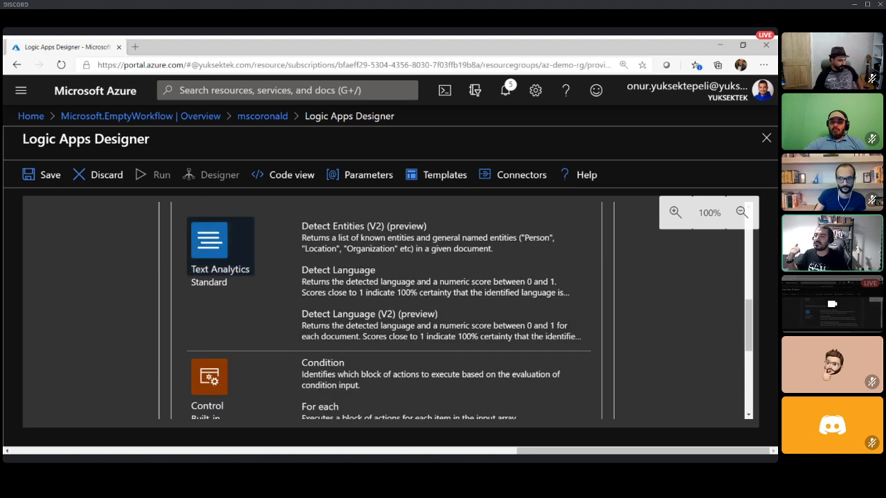
click(220, 245)
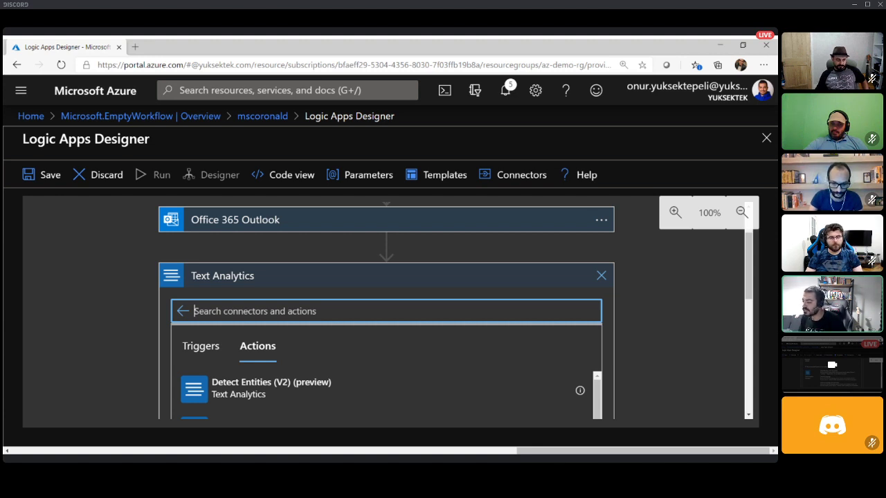
scroll(386, 311, down, 4)
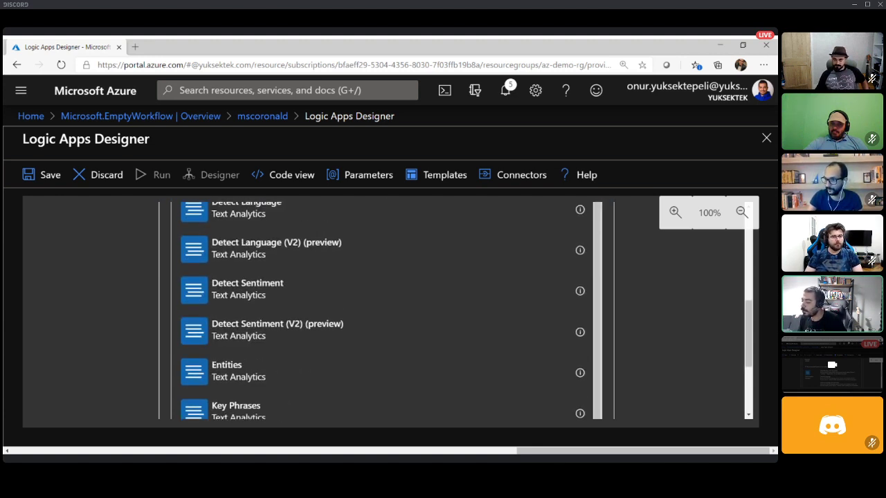
scroll(386, 311, up, 3)
click(600, 243)
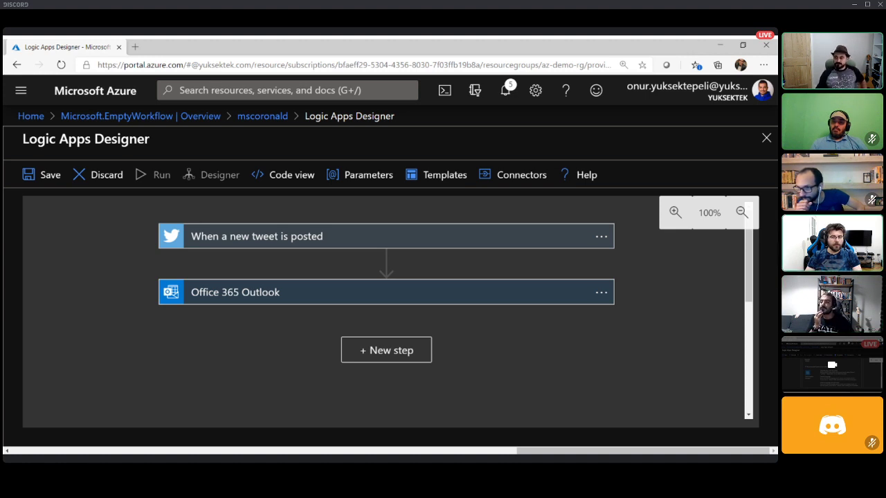
Step: Search the actions for "json" in a new step, examine the Data Operations actions from Compose to Select, and discard the step
mouse_move(457, 113)
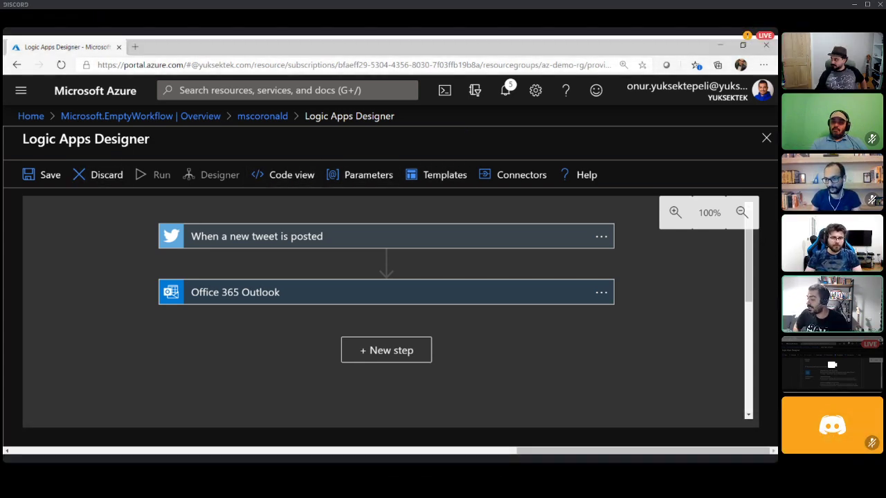
click(386, 350)
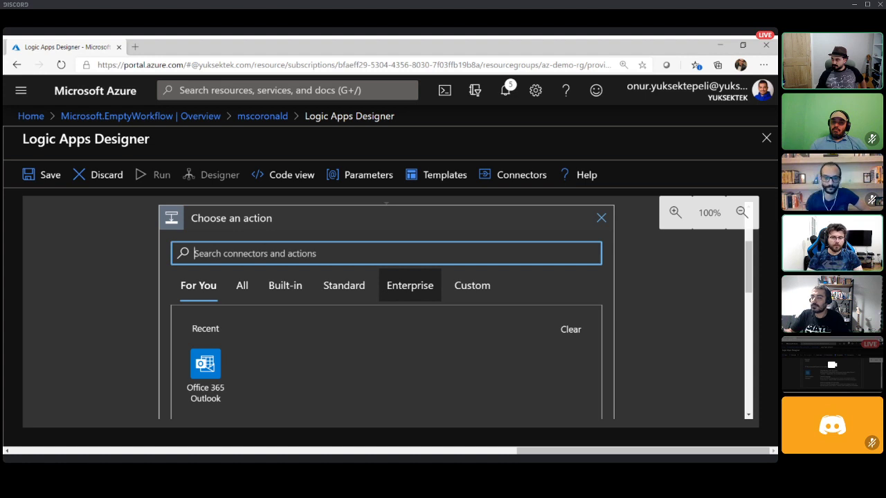
text(json)
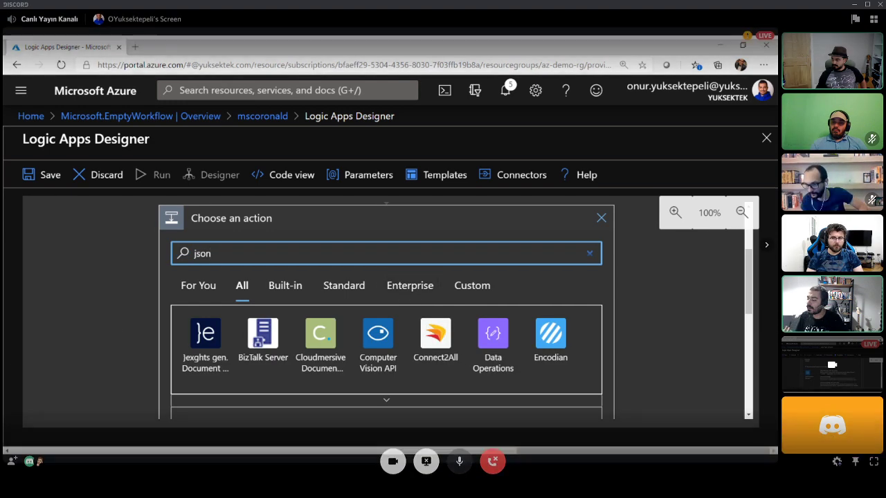
click(492, 339)
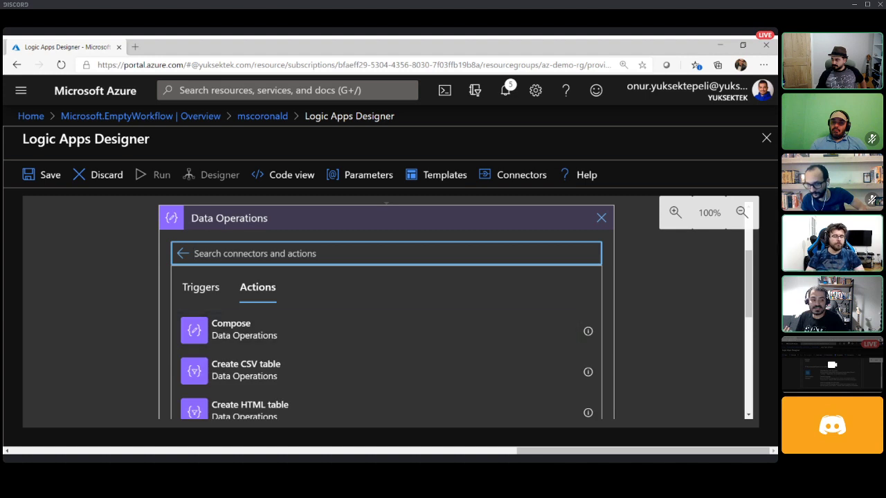
scroll(386, 311, down, 1)
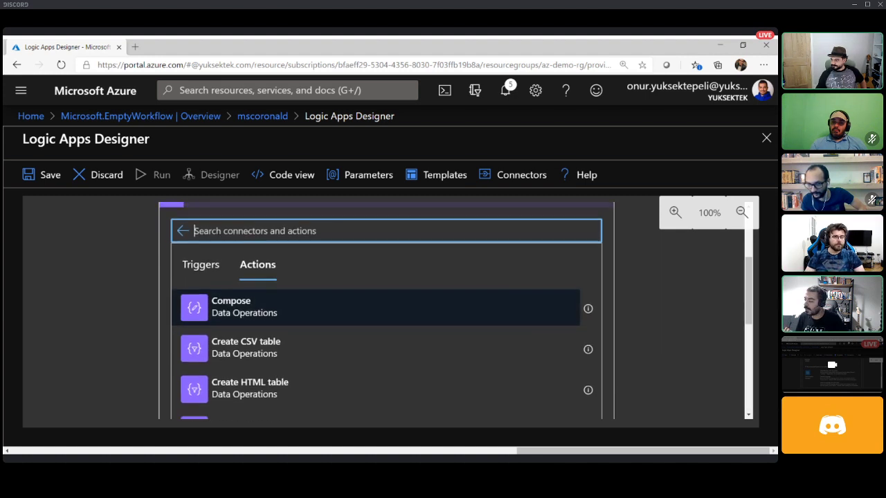
scroll(386, 312, down, 2)
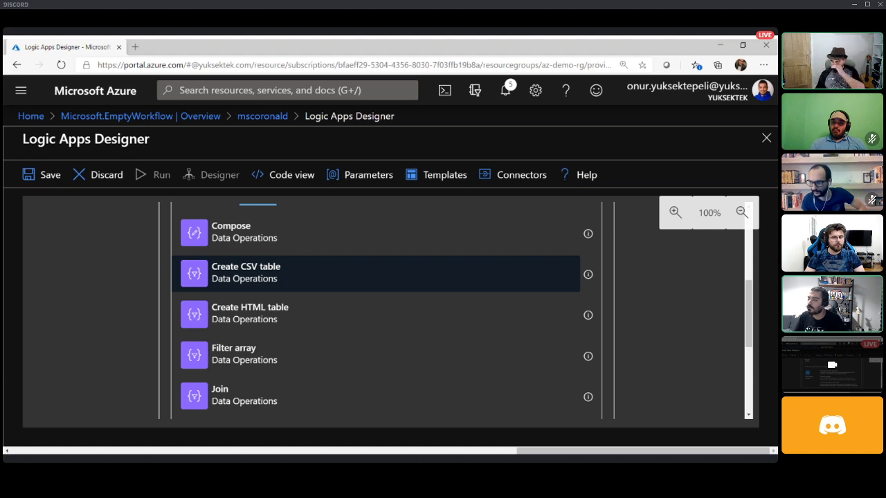
scroll(376, 312, down, 1)
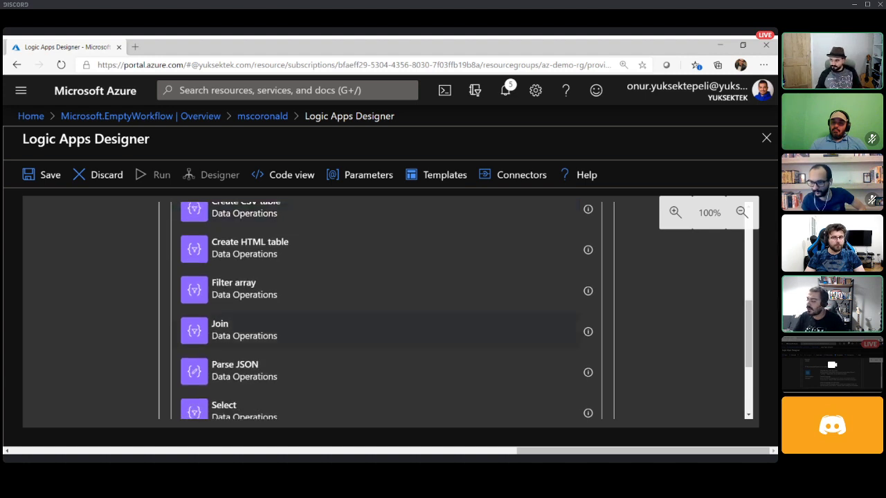
scroll(380, 367, down, 2)
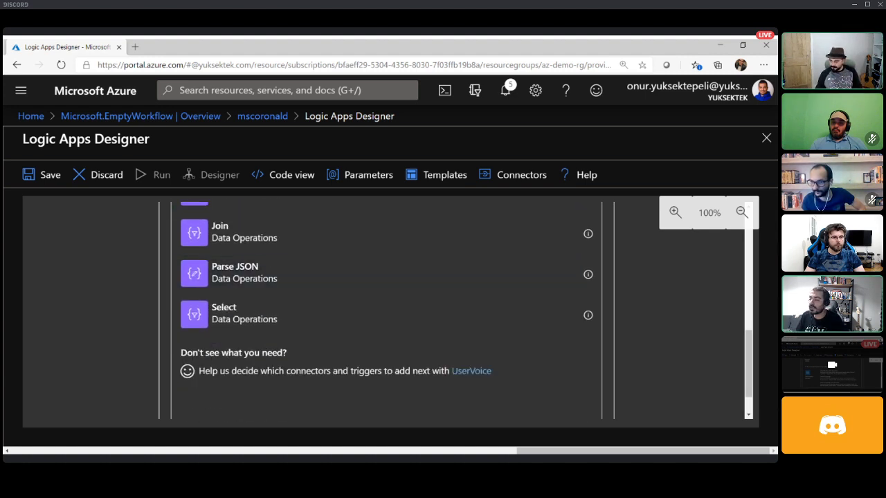
scroll(381, 274, up, 4)
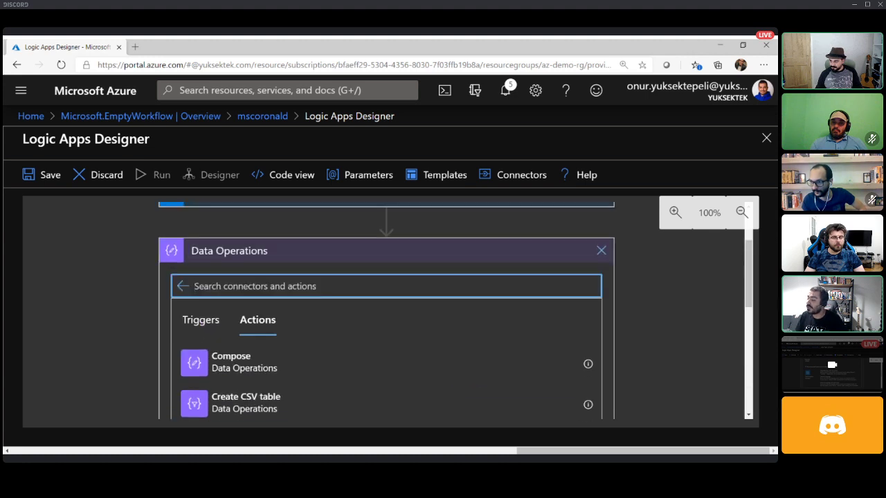
scroll(386, 311, down, 5)
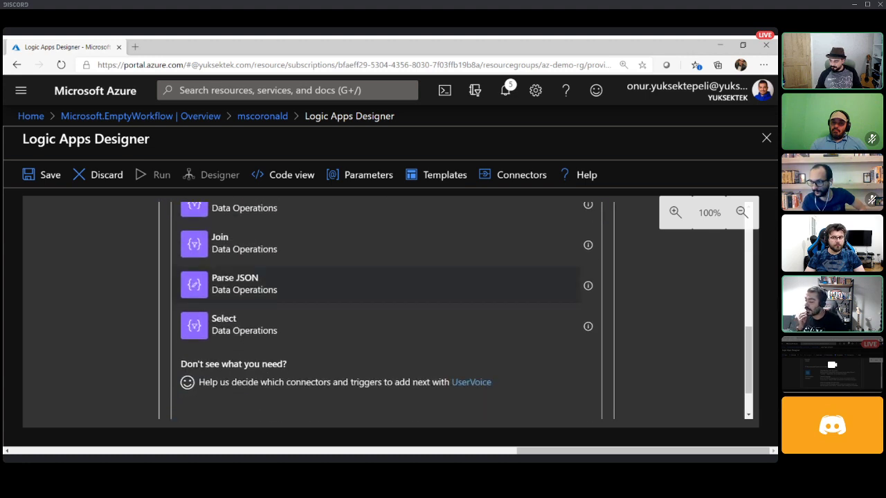
scroll(386, 312, up, 8)
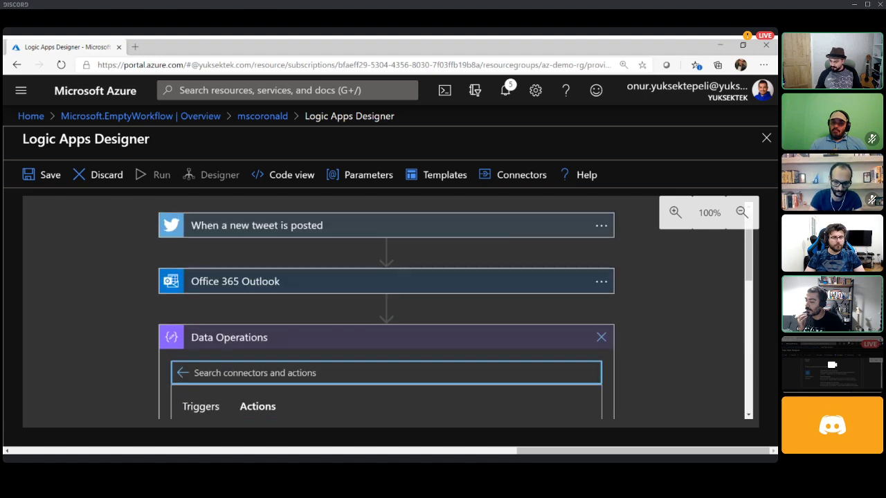
click(601, 337)
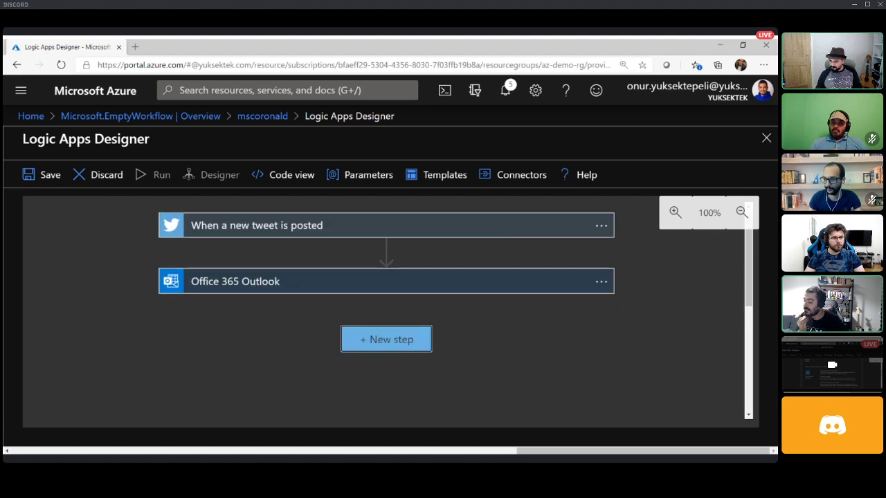
Step: Start another step after Office 365 Outlook and search its connectors and actions for "event"
click(387, 339)
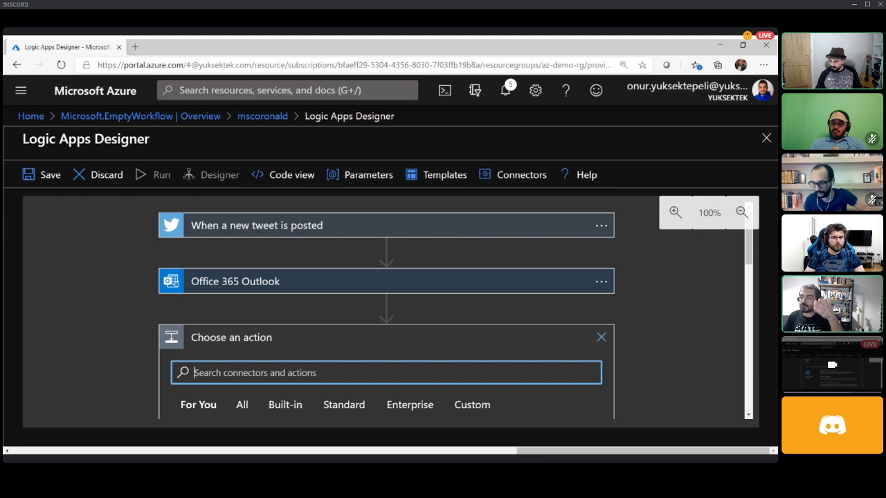
text(event)
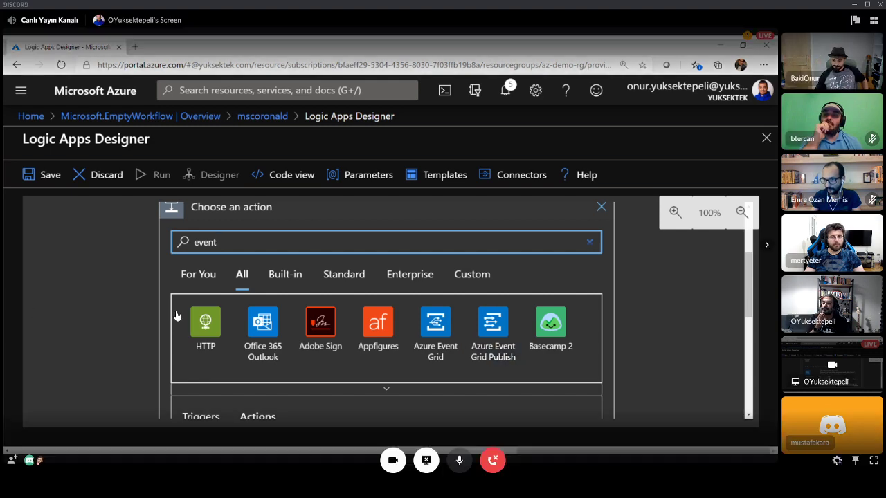
Step: Switch Discord to the other presenter's stream and review the HTTP request trigger of the azure logic app
click(529, 270)
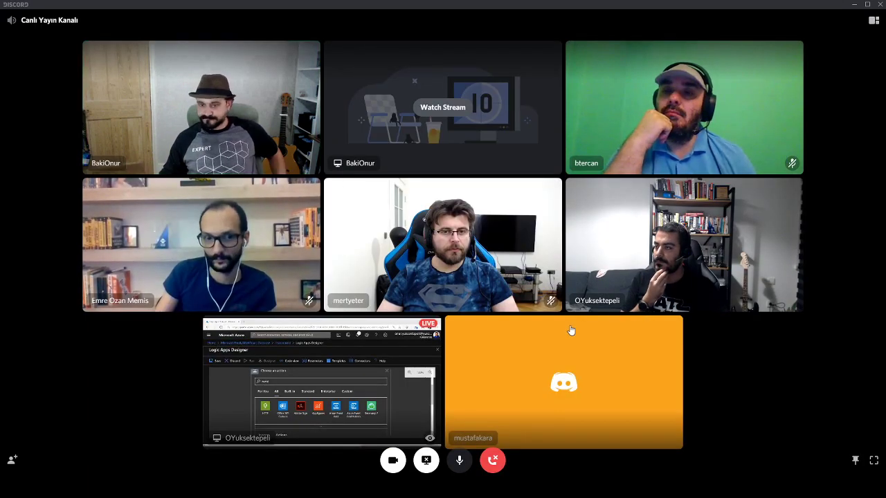
click(437, 101)
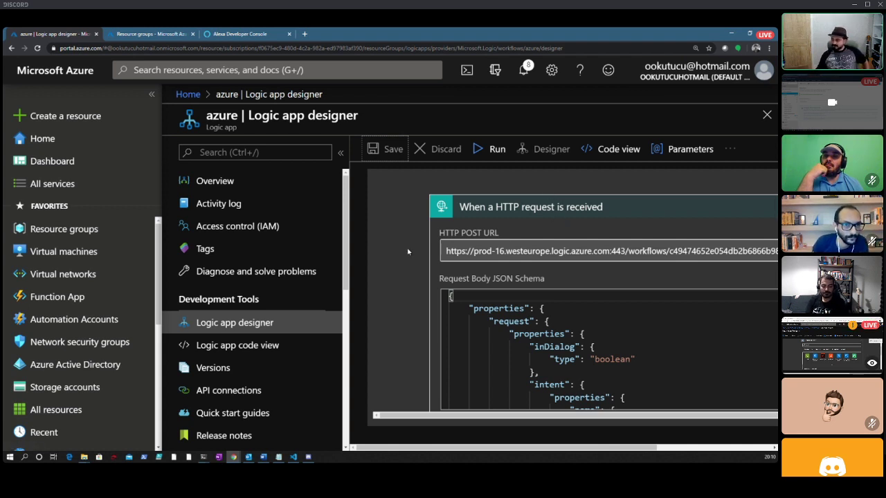
scroll(408, 252, down, 2)
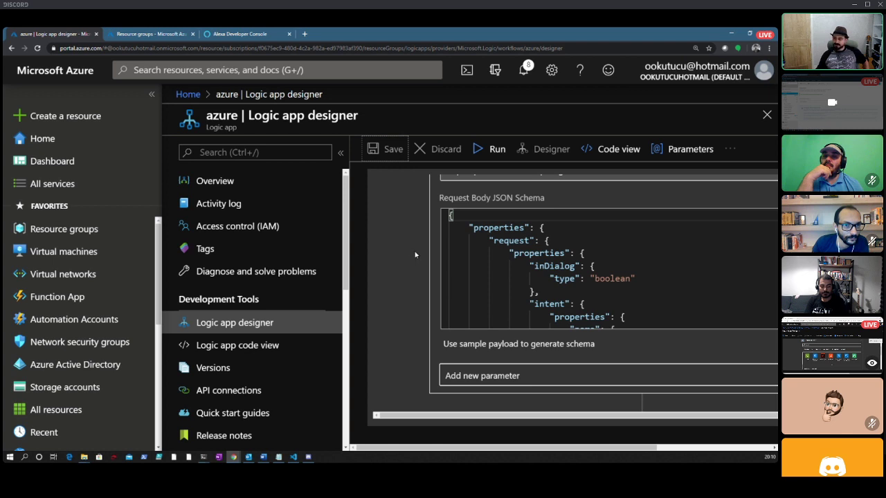
scroll(409, 253, up, 2)
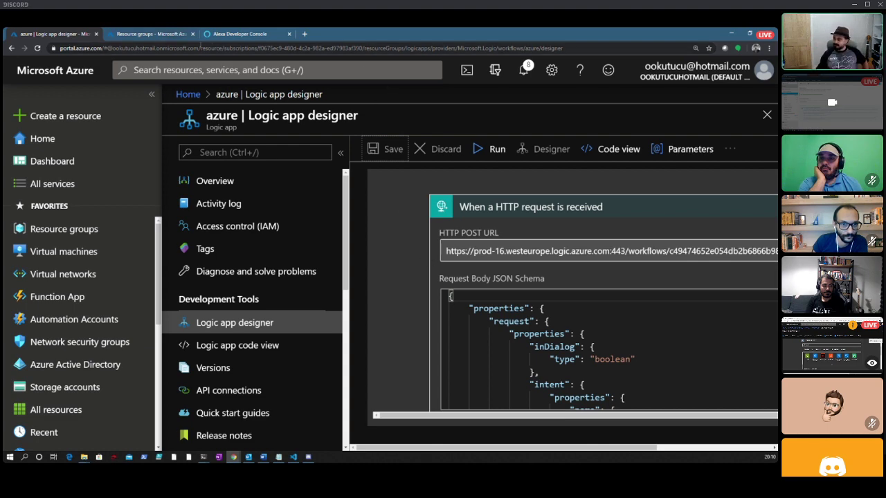
Step: Switch to the Alexa Developer Console and stop the outgoing screen stream in Discord
click(249, 35)
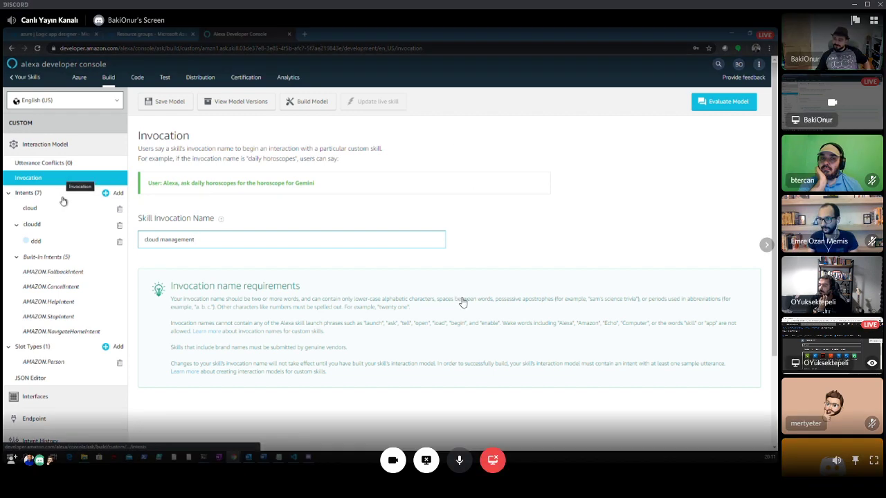
click(430, 460)
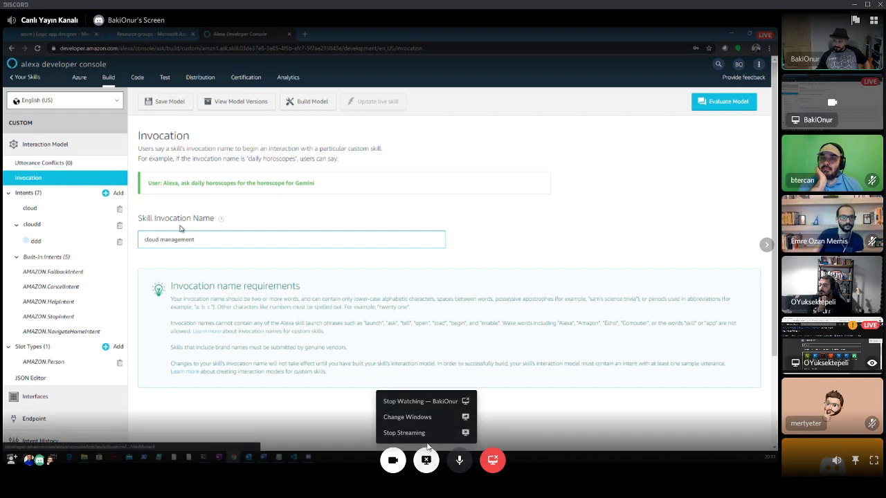
click(425, 434)
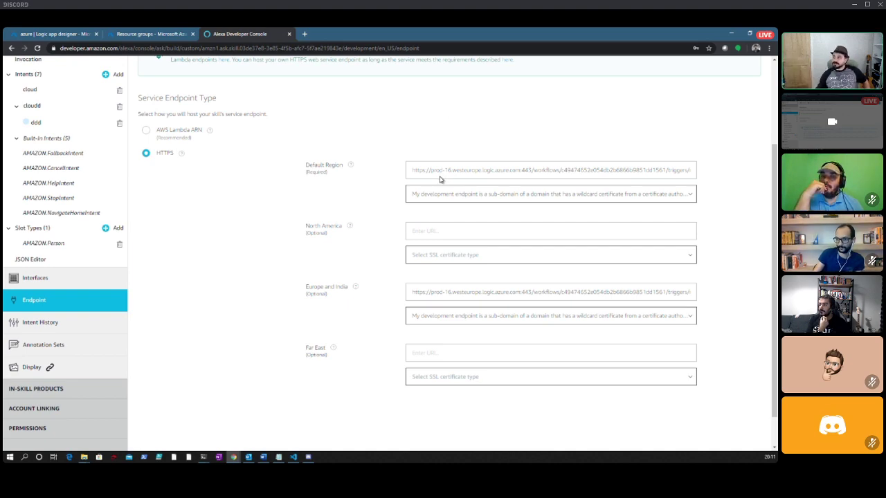
Step: Review the Alexa skill's HTTPS endpoint settings and its invocation name
scroll(368, 213, up, 3)
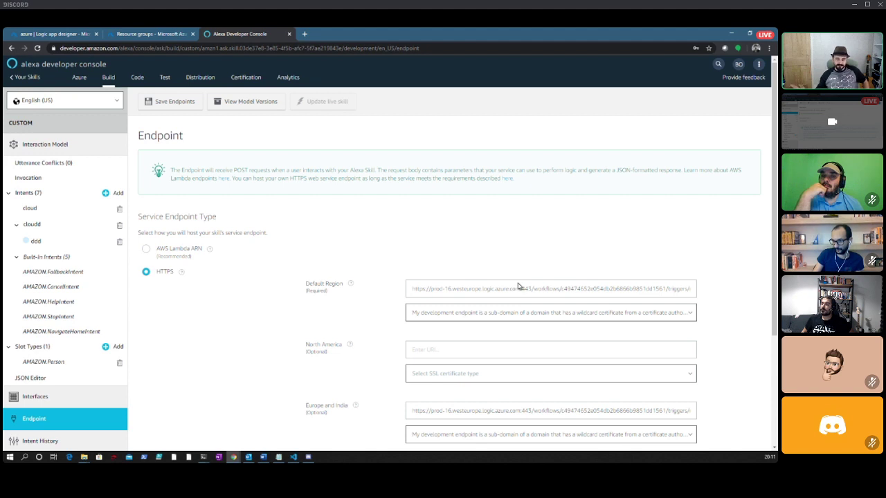
click(40, 193)
click(36, 180)
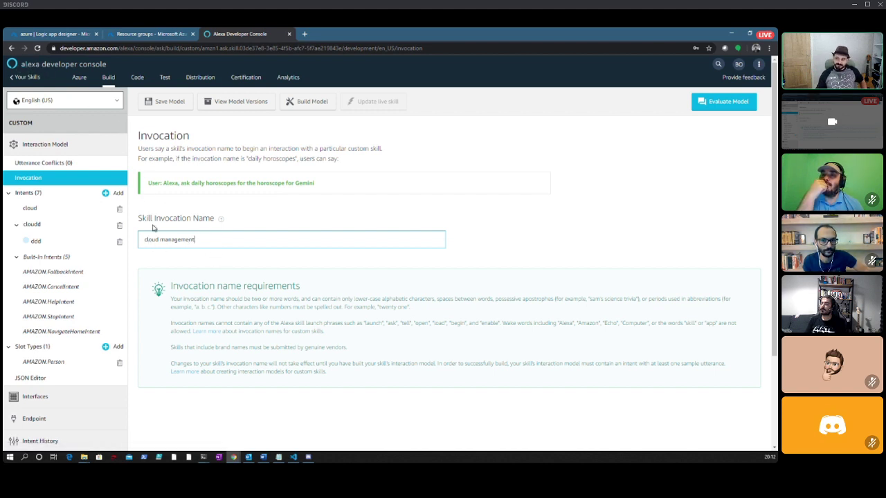
Step: Compare the sample utterances of the cloud and cloudd intents, ending on the cloud intent
click(36, 212)
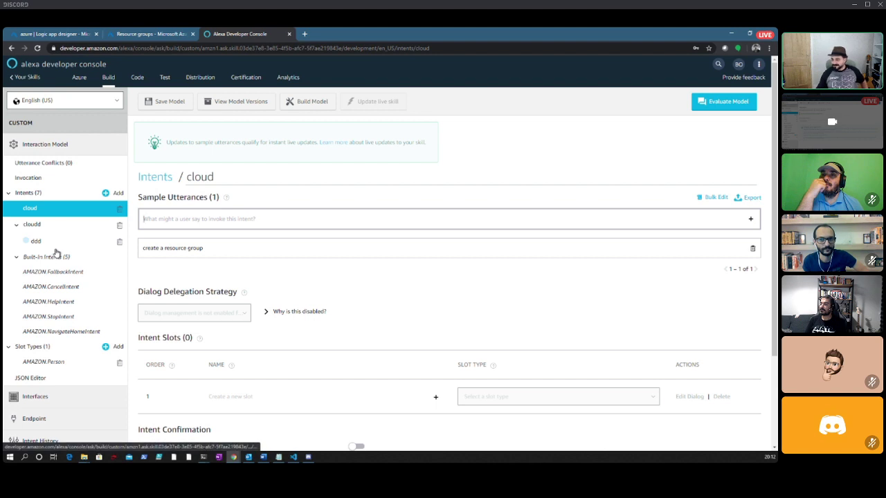
triple_click(225, 247)
click(228, 248)
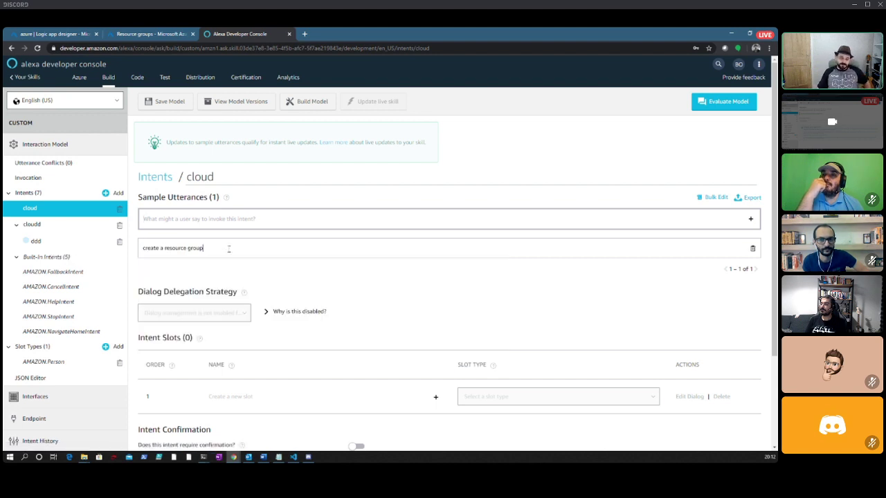
click(32, 226)
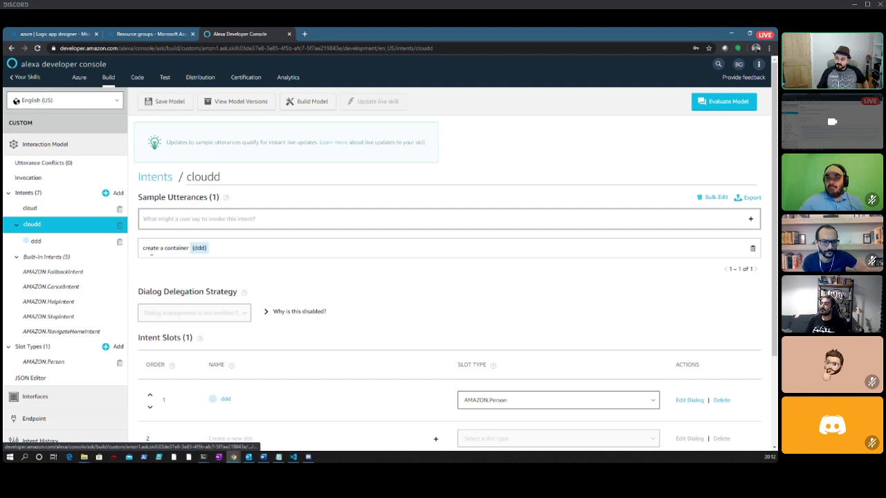
click(40, 212)
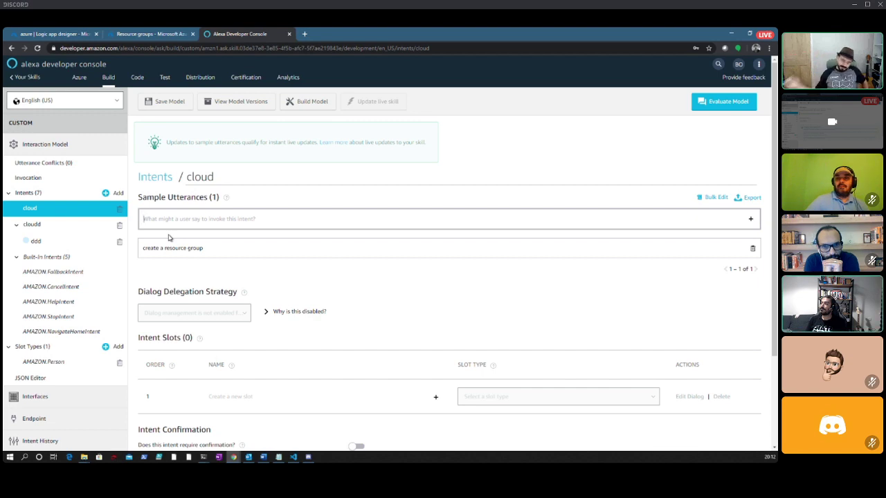
Step: Return to the azure logic app and highlight the "Intent Name" summary in the HTTP trigger's request body JSON schema
click(77, 34)
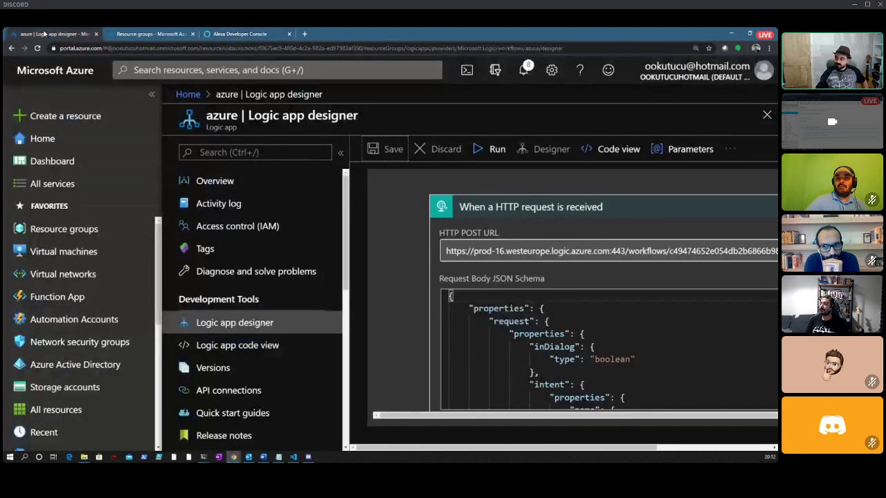
scroll(603, 339, down, 5)
scroll(603, 339, up, 3)
drag(655, 347, 735, 347)
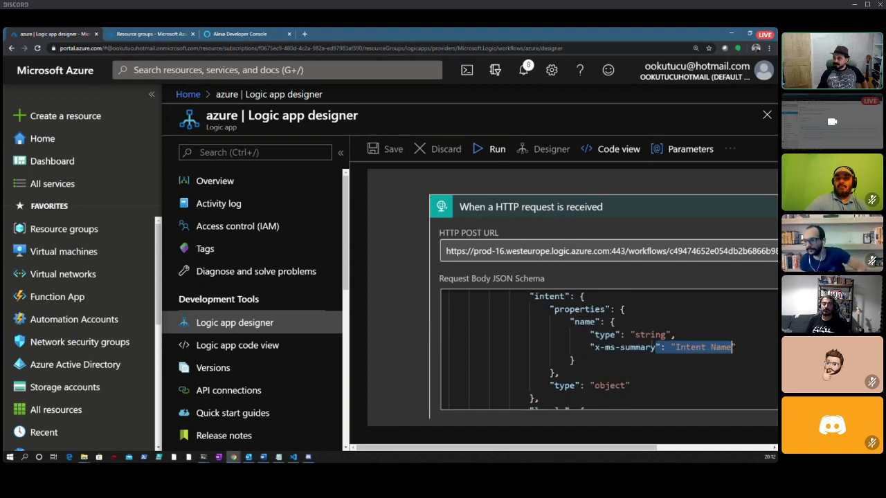
Step: Review the HTTP trigger's remaining schema, the resource group action's Intent Name and West Europe settings, and the Switch with its cloud case
scroll(649, 343, down, 5)
scroll(641, 344, down, 5)
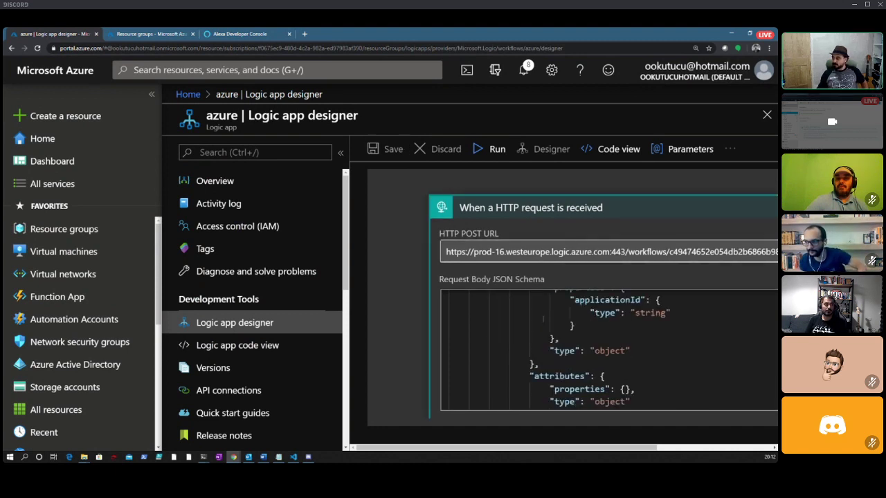
scroll(568, 315, down, 5)
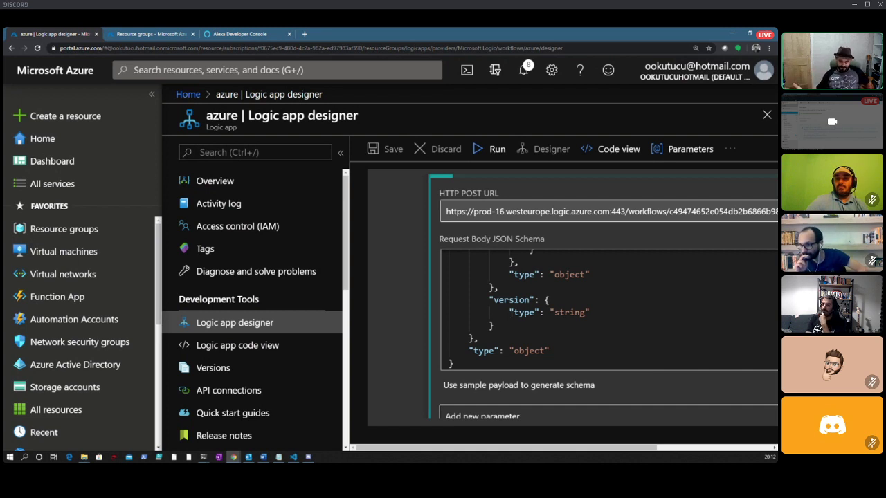
scroll(510, 312, down, 1)
scroll(510, 308, down, 1)
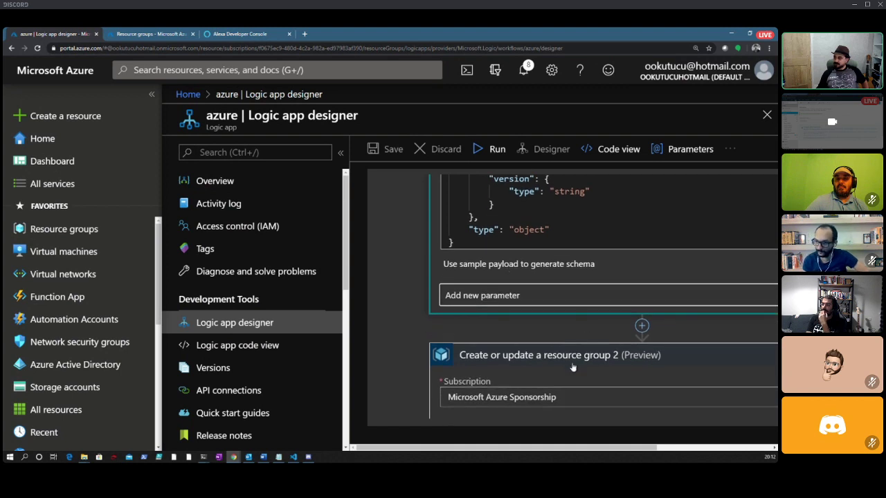
scroll(555, 373, down, 1)
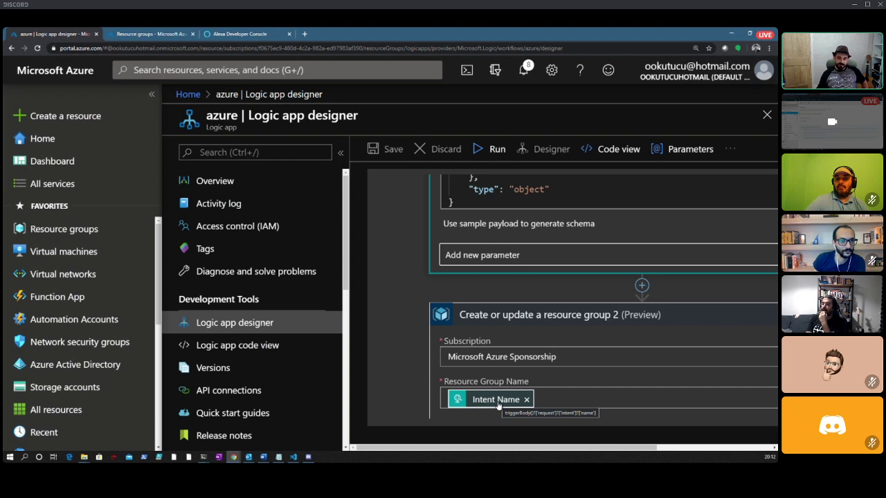
scroll(564, 255, down, 1)
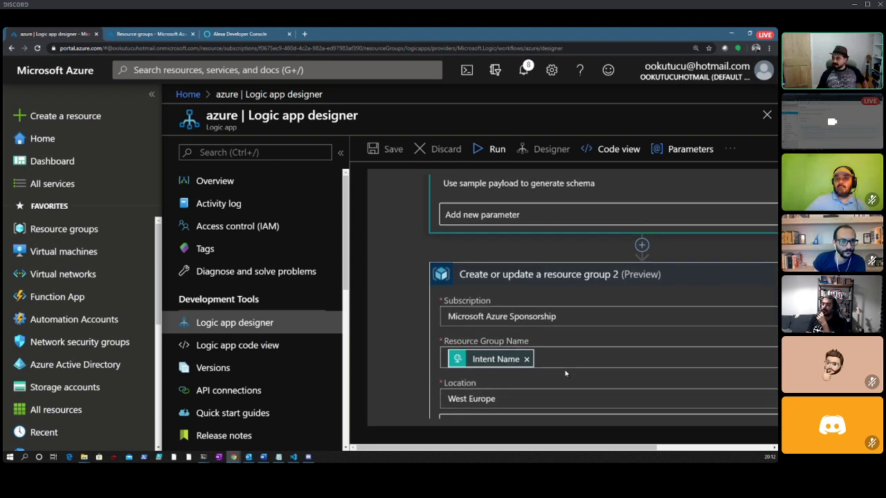
scroll(599, 305, down, 3)
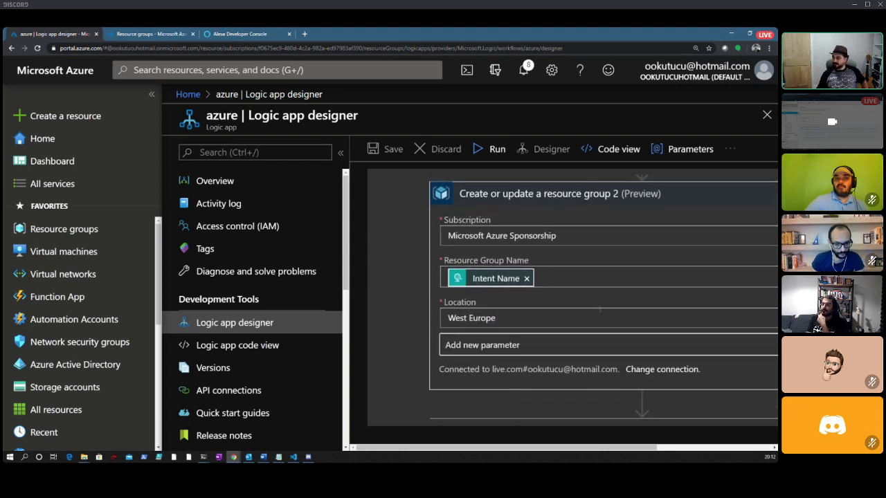
scroll(490, 393, down, 2)
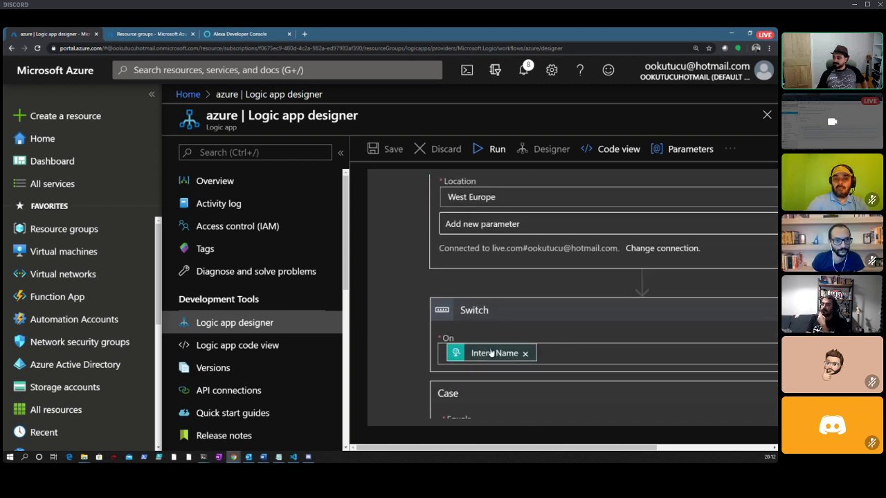
scroll(508, 359, down, 1)
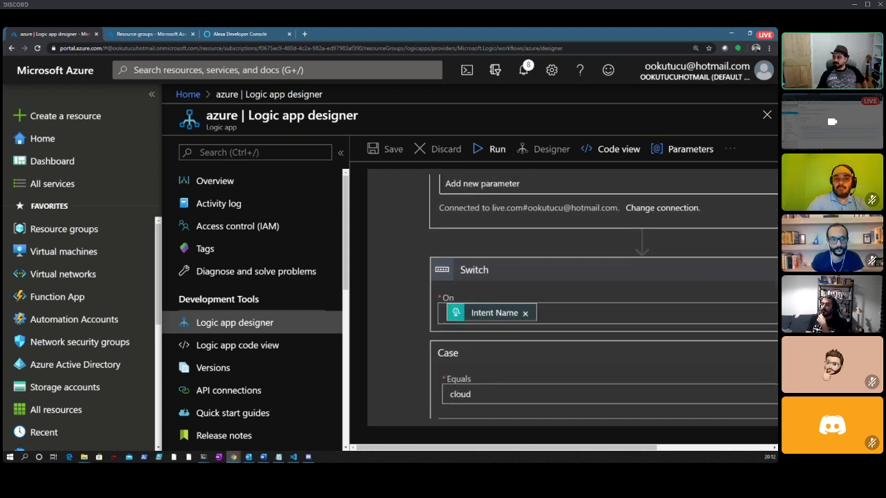
scroll(516, 315, up, 4)
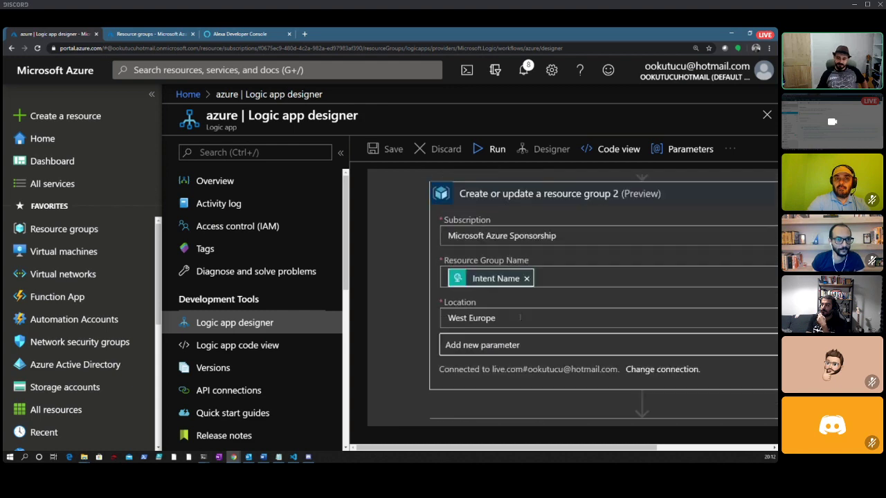
scroll(506, 315, up, 5)
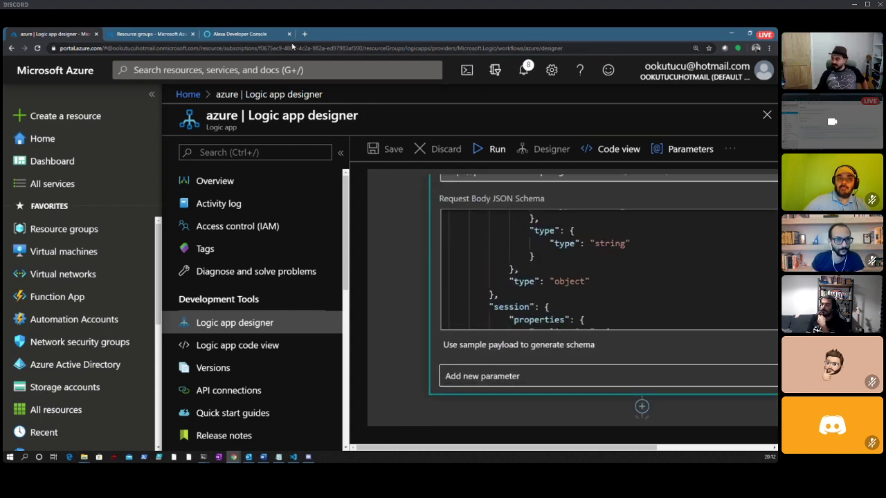
Step: Check the Alexa skill's invocation name in the Alexa Developer Console, then switch to the PowerShell 7 Rocks terminal and reposition its window
click(242, 34)
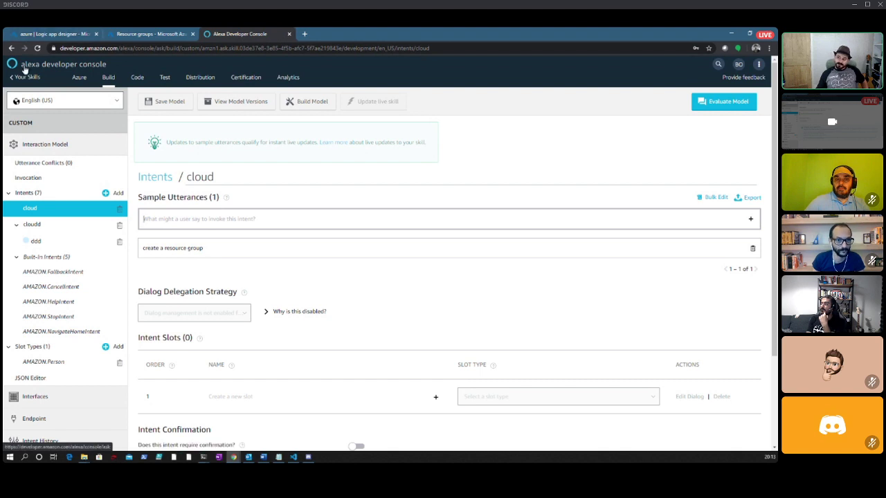
click(34, 179)
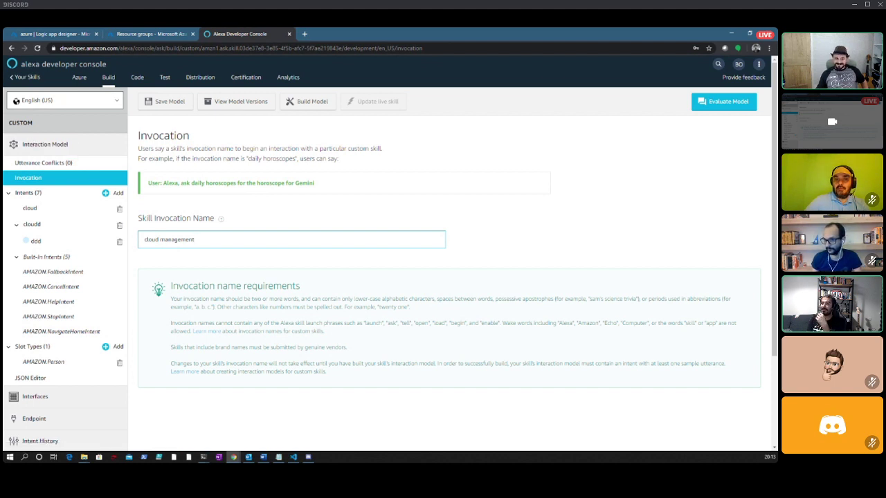
key(alt+Tab)
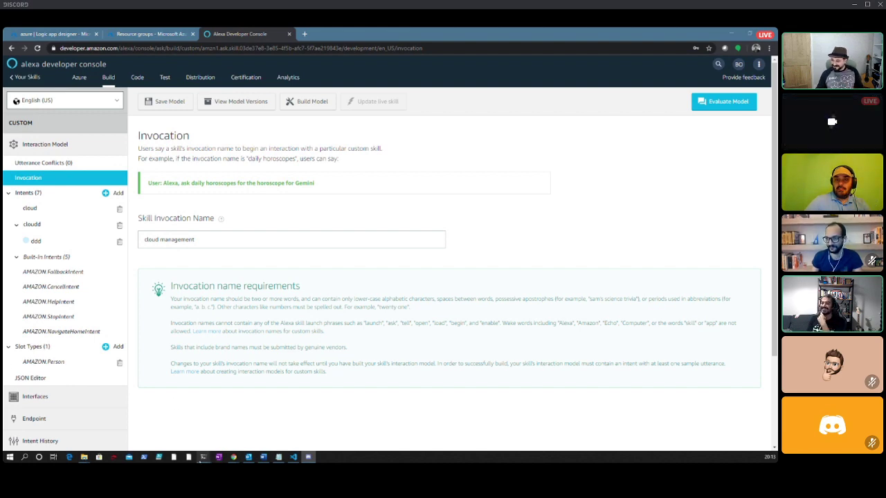
mouse_move(203, 457)
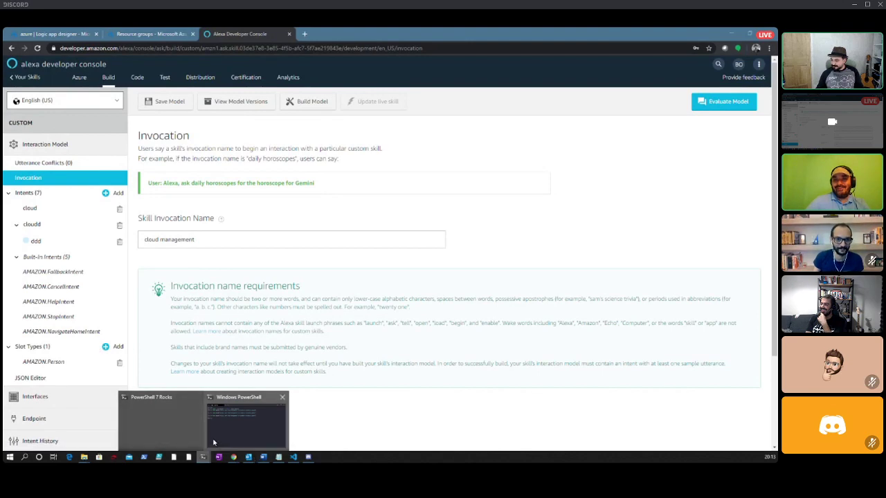
click(145, 431)
drag(334, 175, 417, 176)
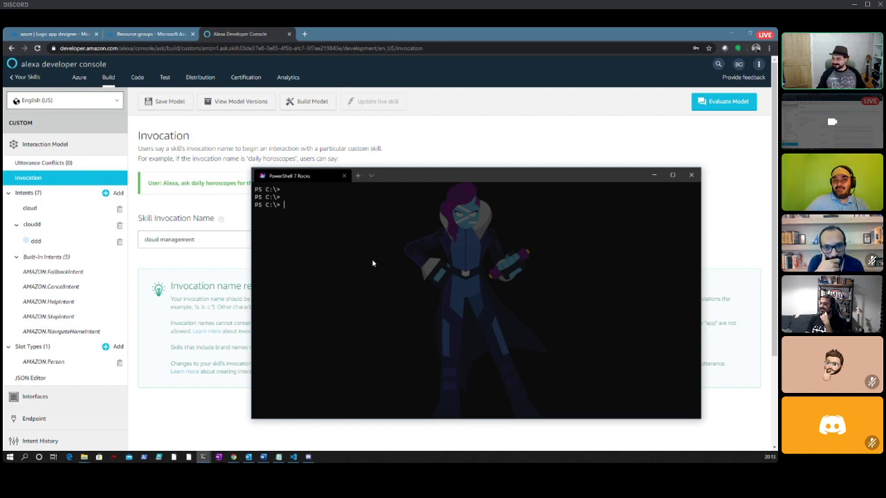
drag(451, 181, 381, 182)
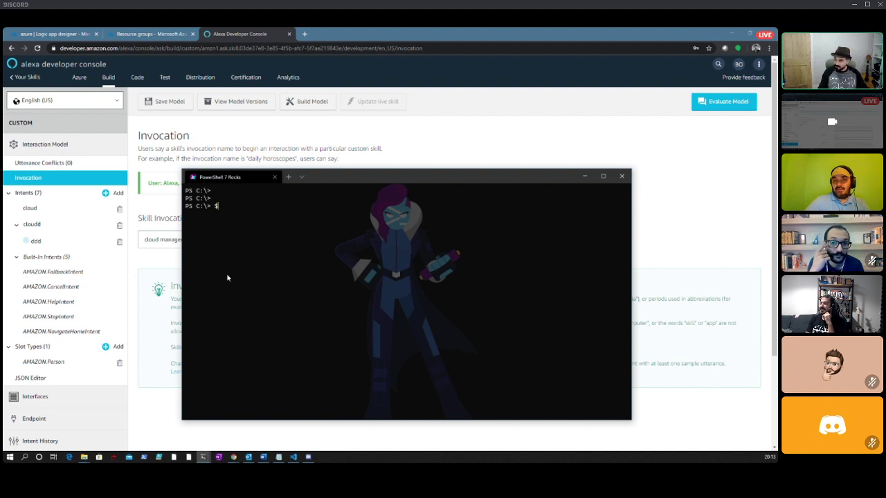
Step: Create a sapi.spvoice COM object with New-Object and store it in the variable $ses
text(ses = new-object)
key(BackSpace)
key(BackSpace)
key(BackSpace)
key(BackSpace)
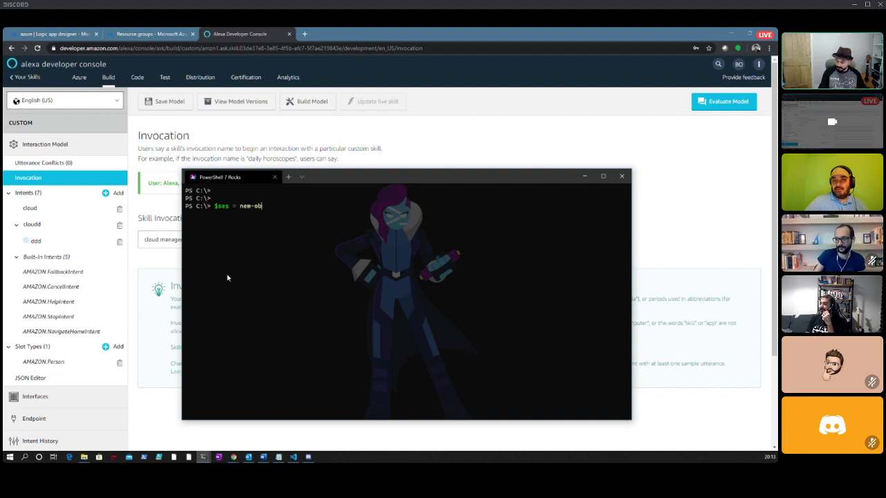
text(ject -com)
key(Tab)
text(sapi.)
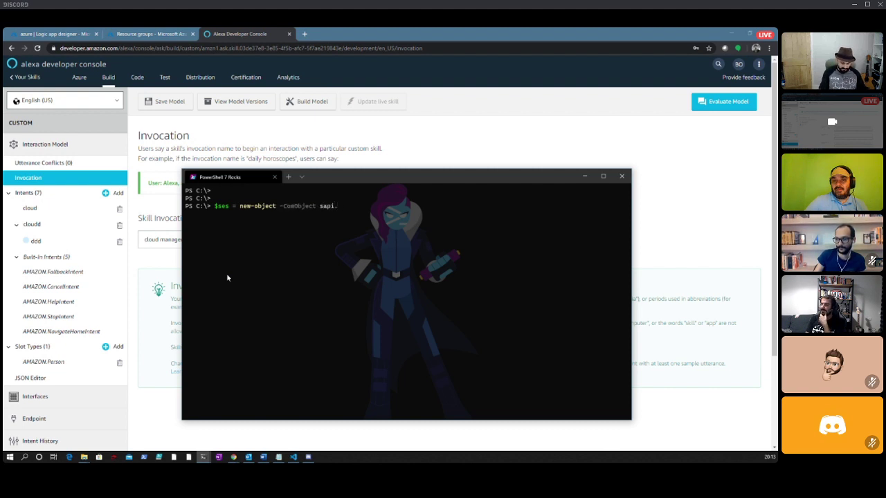
text(spvoice)
key(Return)
key(Return)
key(Return)
Step: Run $ses.speak with the phrase "Alexa, ask cloud management to create a resource group"
text($ses.speak()
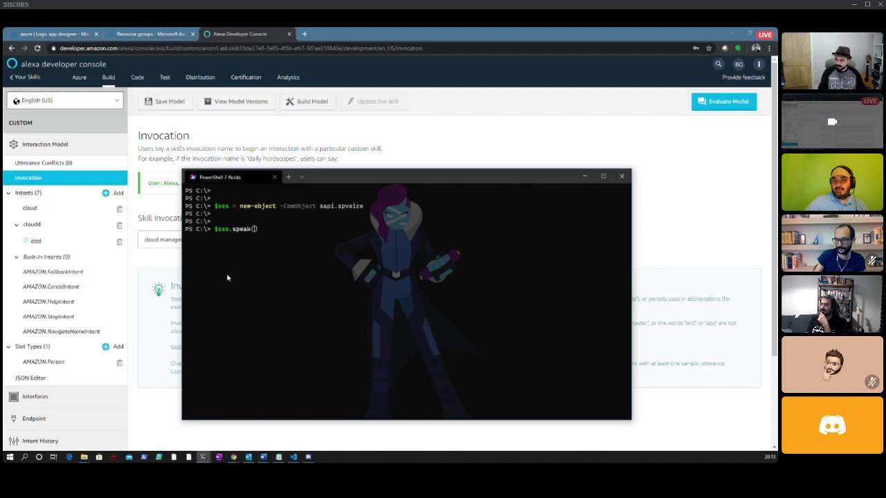
text("")
text(A)
text(lexa, )
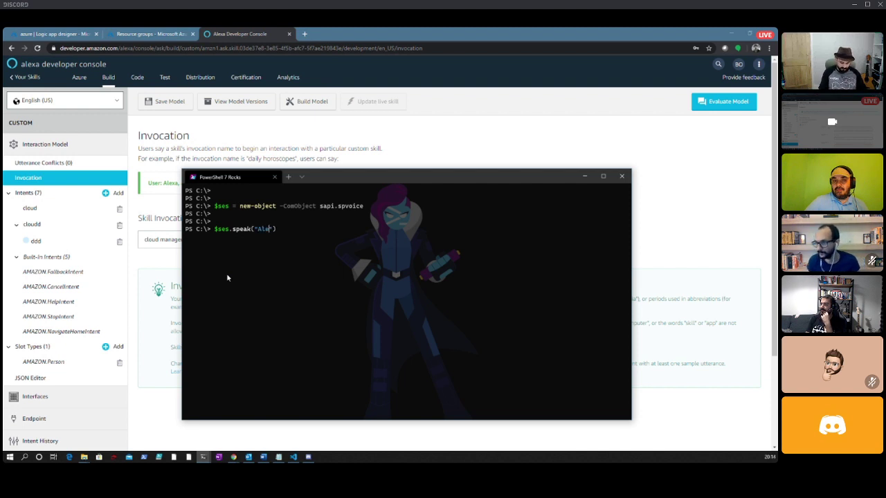
text(ask cloud manag)
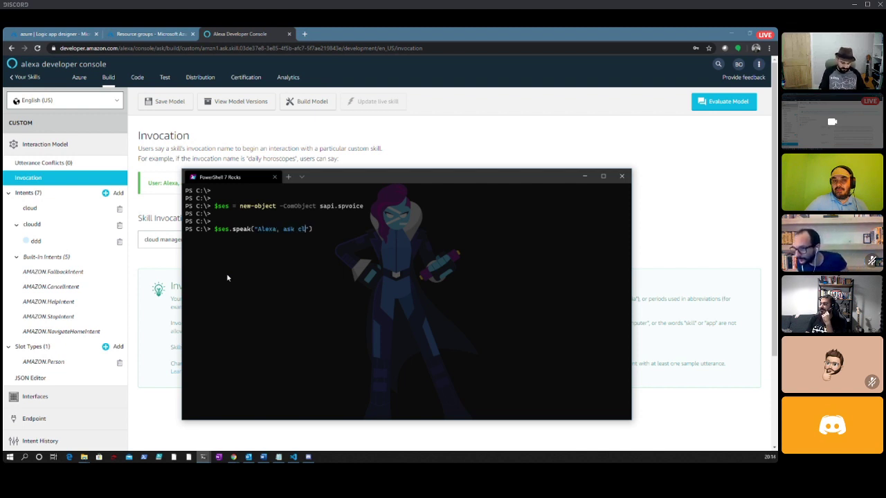
text(ement to create a resour)
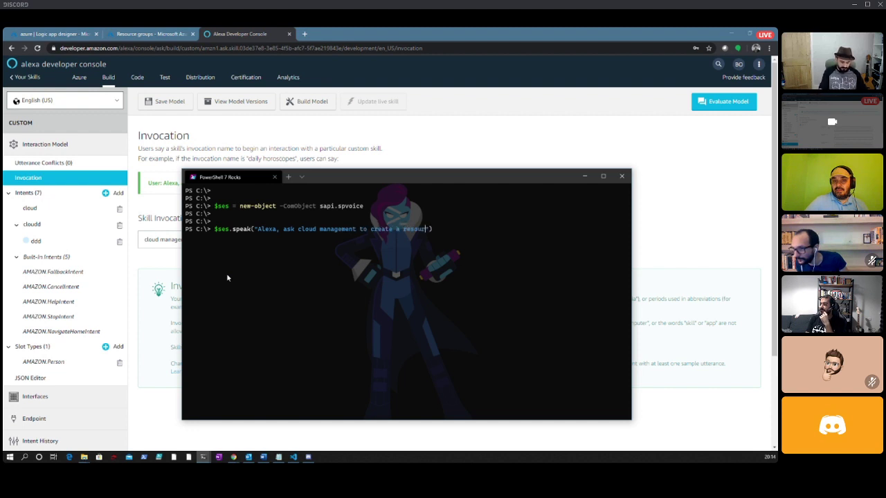
text(ce group)
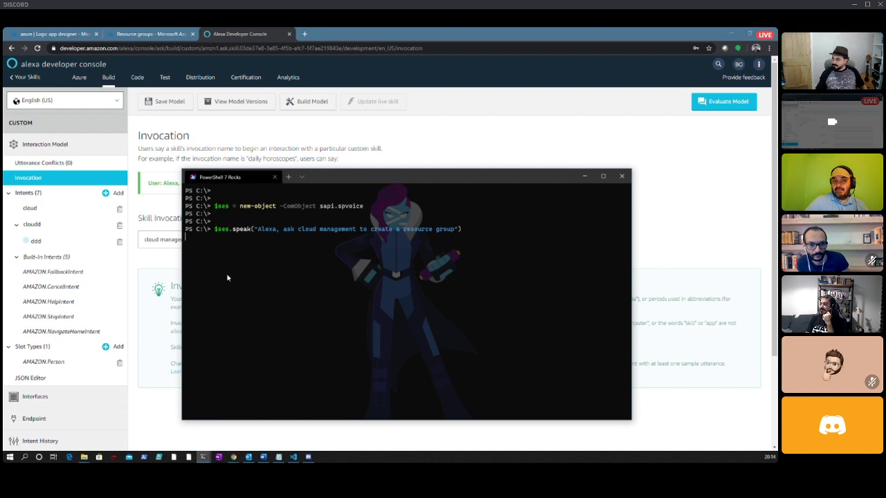
key(Return)
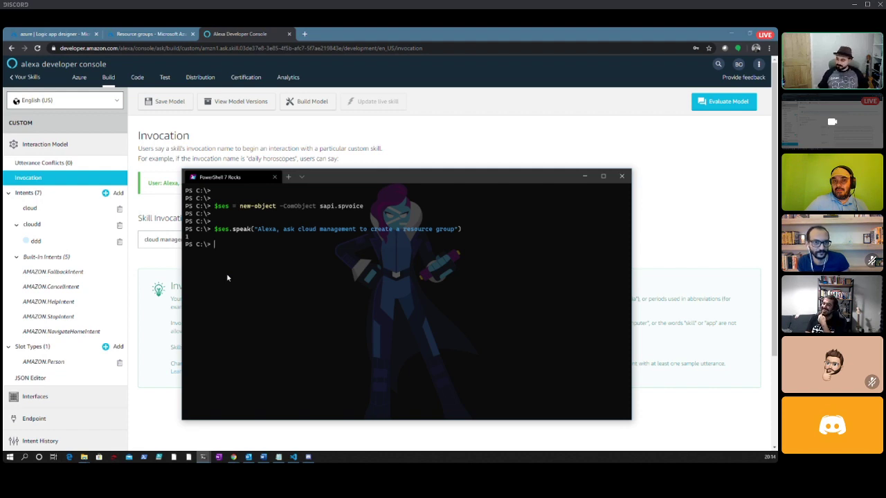
Step: Switch to the Azure resource groups list, refresh it several times and shorten its name filter to "clou"
click(142, 33)
click(351, 155)
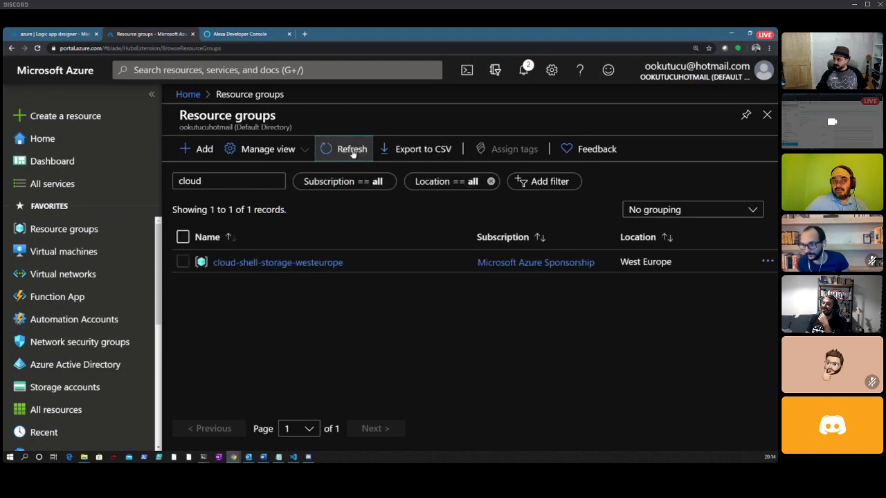
click(357, 153)
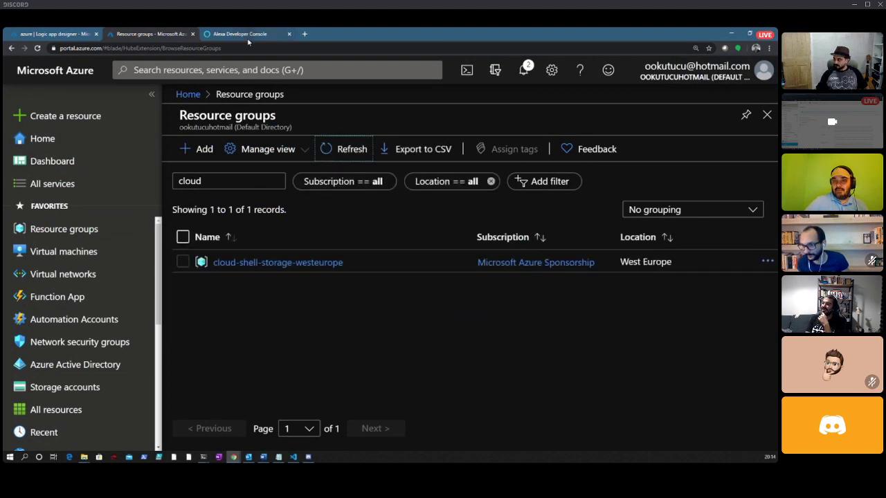
key(Return)
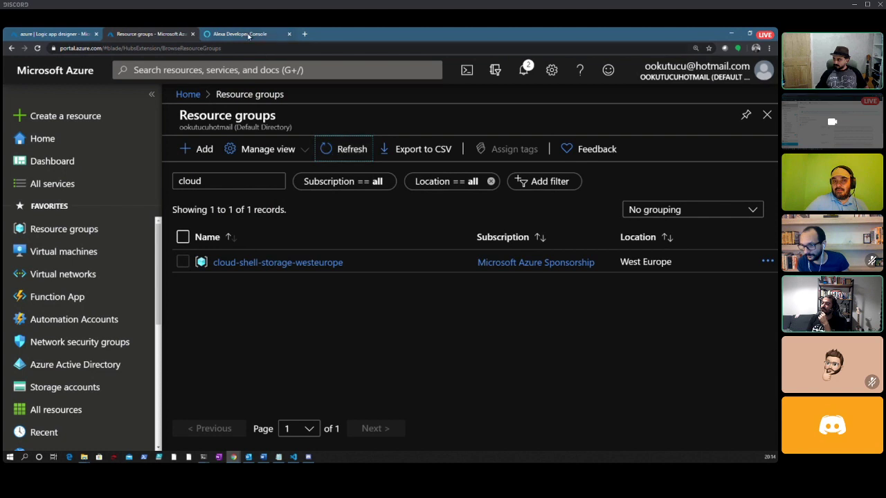
click(349, 150)
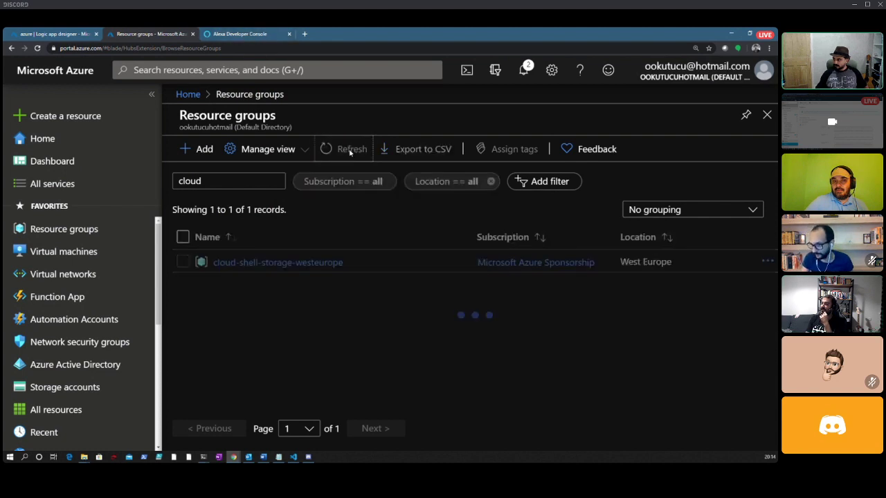
click(212, 180)
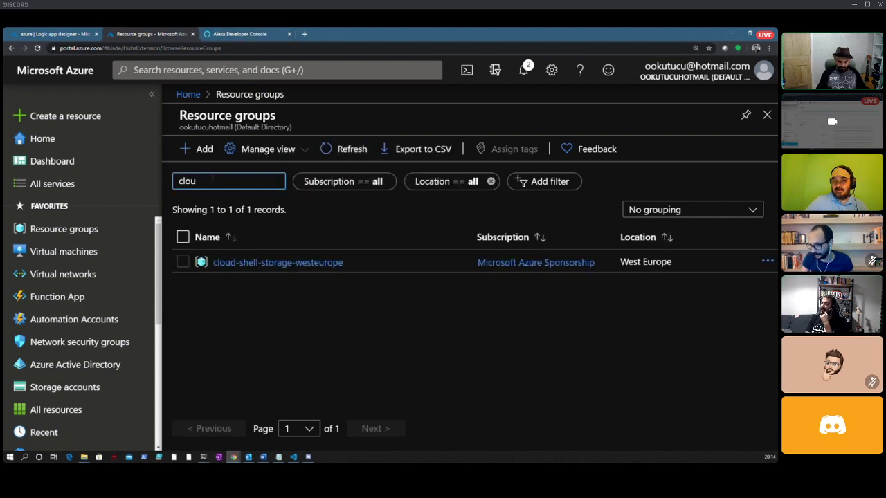
click(351, 151)
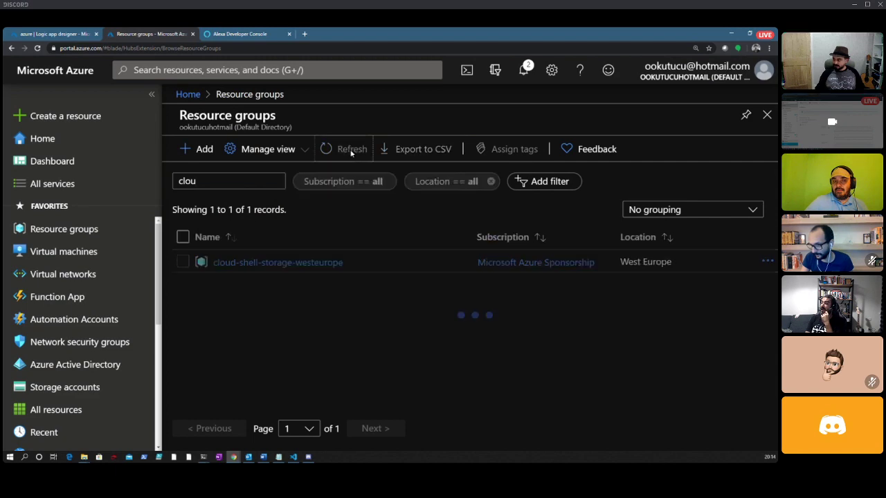
Step: Return to the PowerShell 7 Rocks terminal and rerun the $ses.speak command that asks Alexa to create a resource group
click(249, 34)
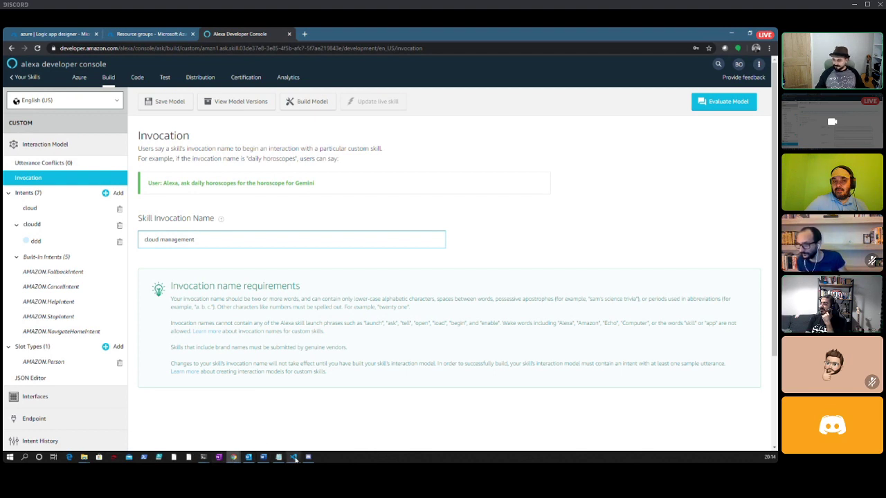
click(204, 458)
click(169, 435)
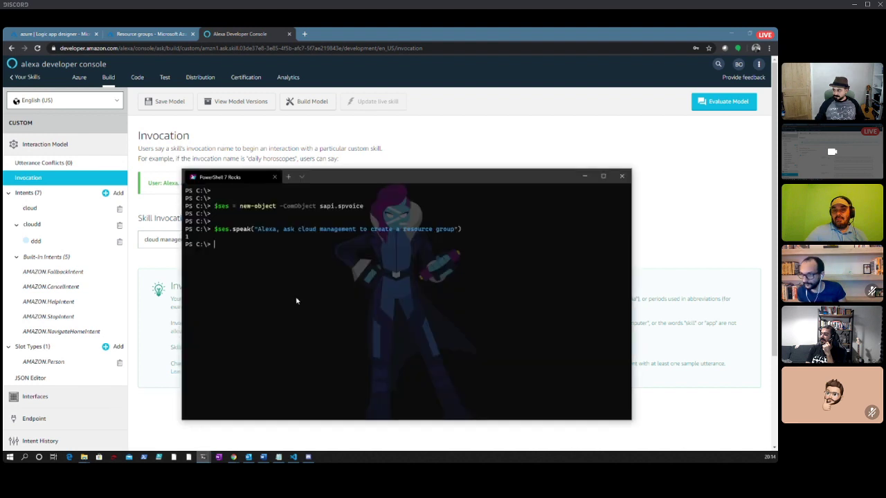
key(Up)
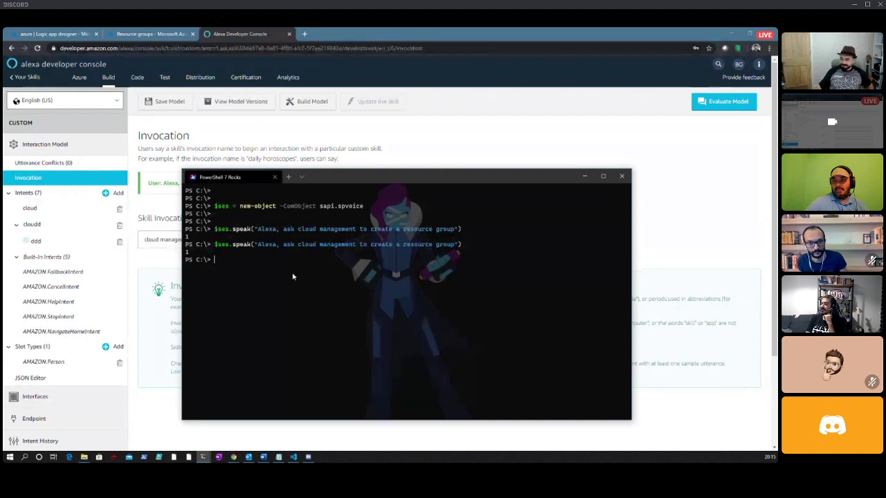
key(super+Down)
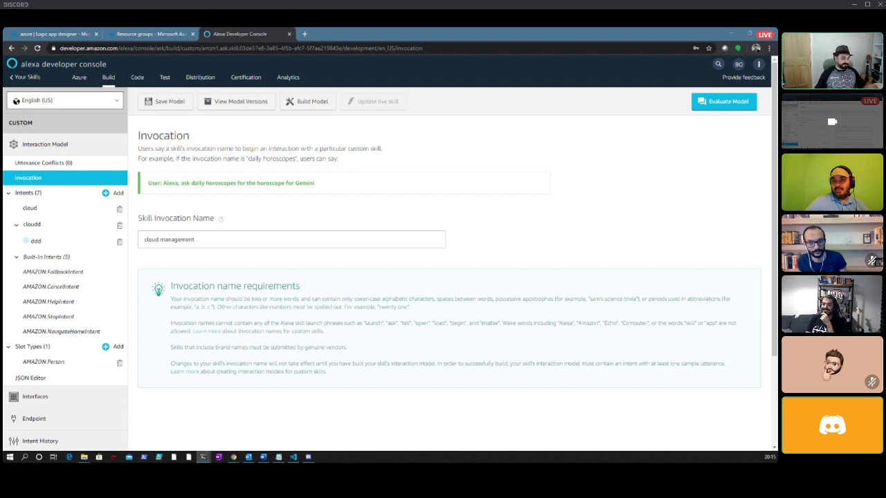
key(alt+Tab)
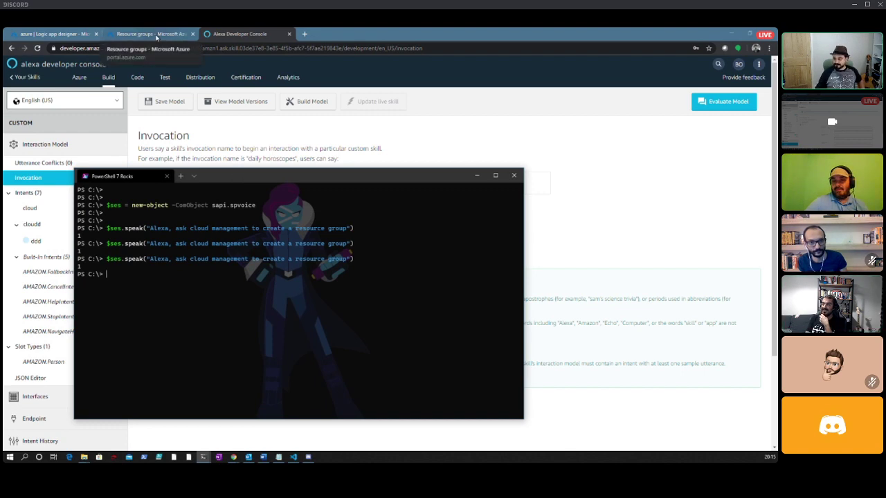
Step: Switch to the Azure resource groups list and refresh it repeatedly to check for the resource group requested through Alexa
click(156, 36)
click(349, 150)
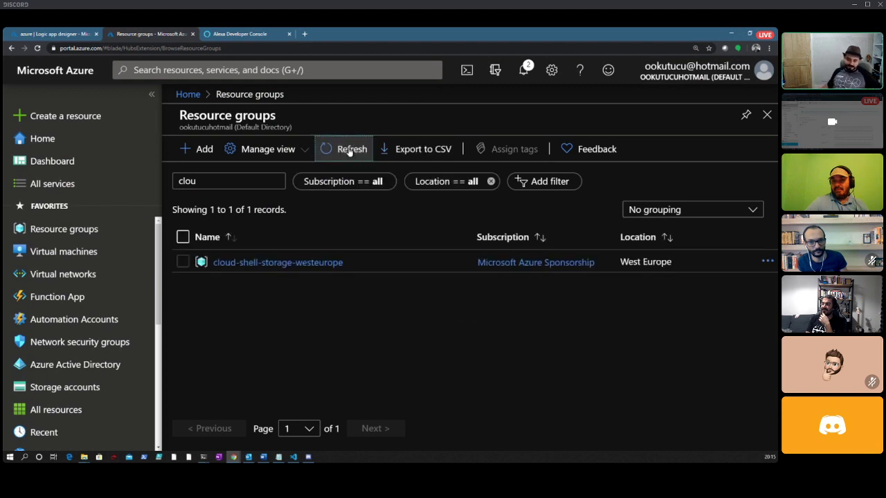
click(350, 152)
click(350, 152)
click(349, 153)
click(350, 152)
click(348, 153)
click(348, 154)
click(348, 154)
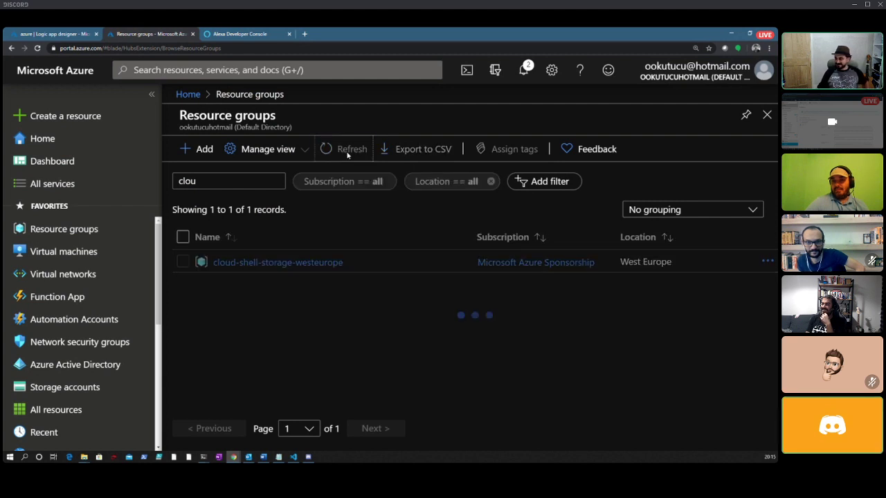
click(347, 155)
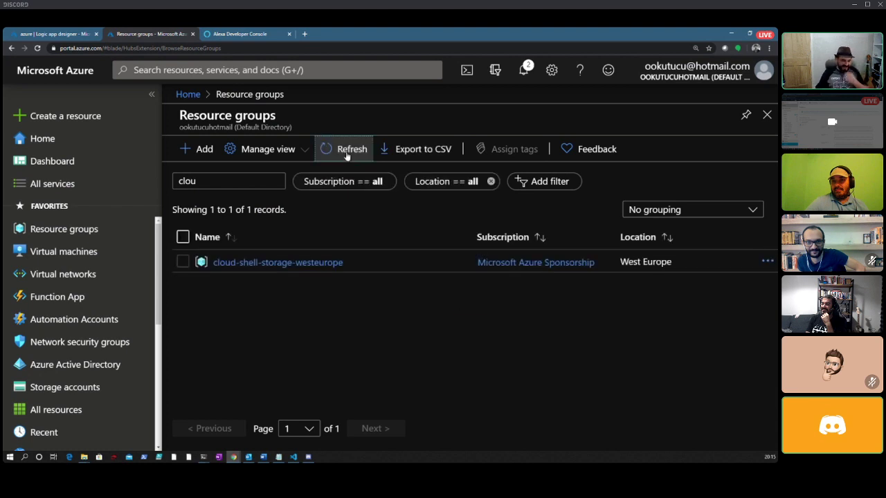
click(348, 155)
click(346, 153)
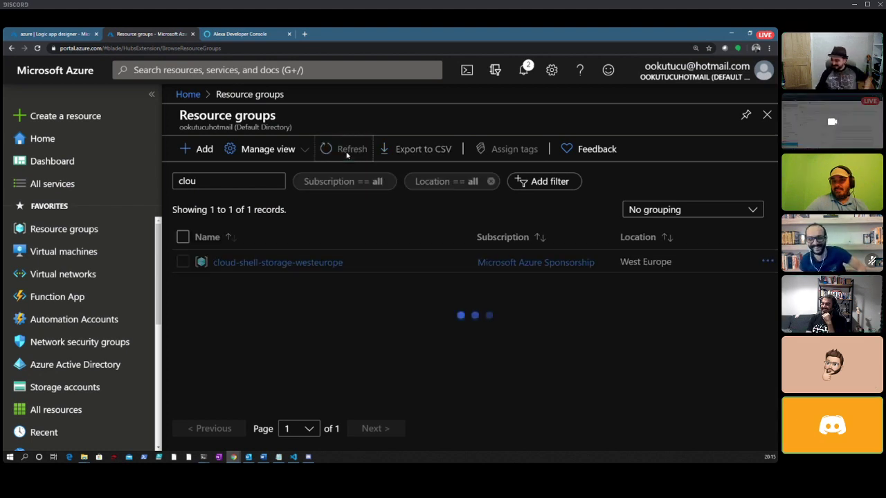
click(346, 153)
click(347, 154)
click(347, 154)
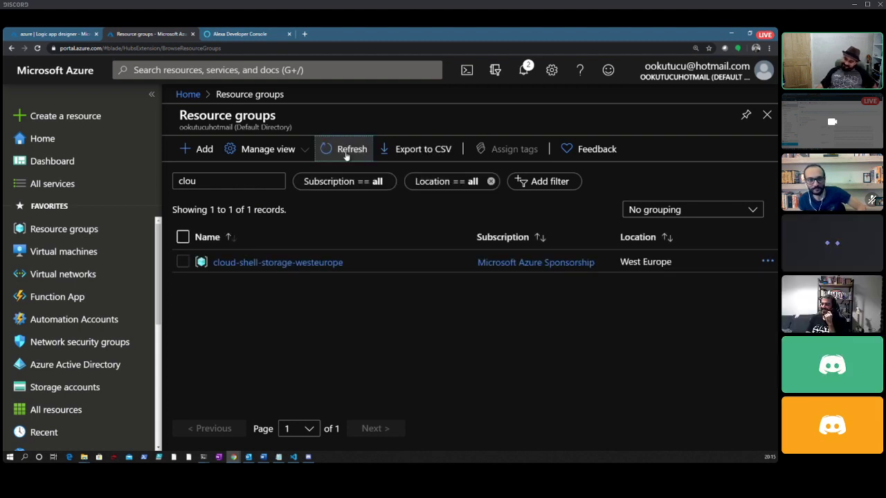
click(346, 155)
click(345, 153)
click(344, 153)
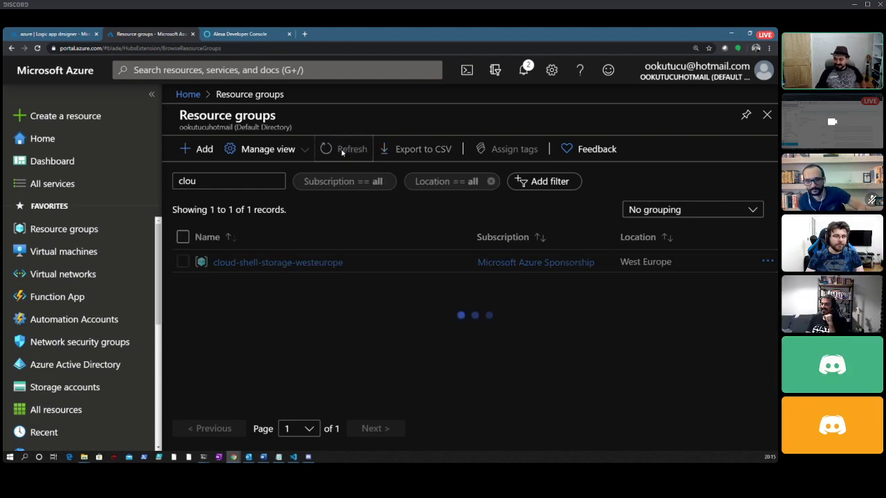
click(343, 153)
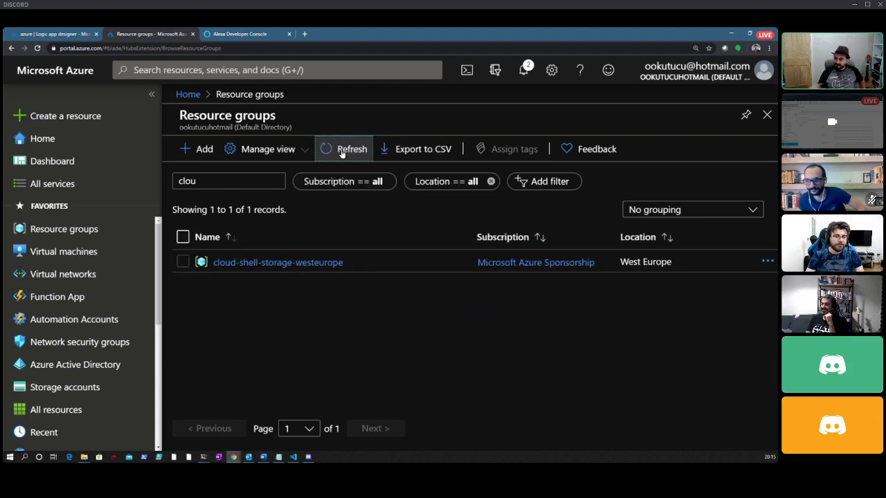
click(341, 154)
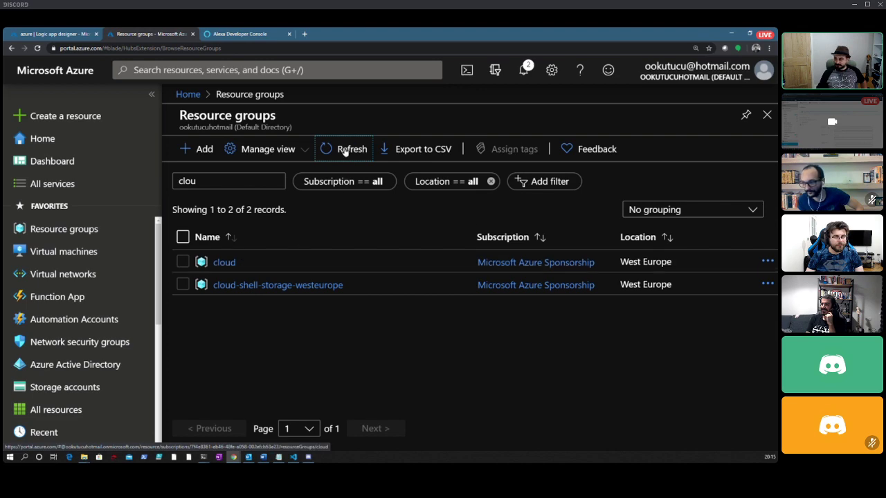
Step: Switch to the Alexa Developer Console and review the ddd slot and the cloudd intent with its sample utterance
click(243, 35)
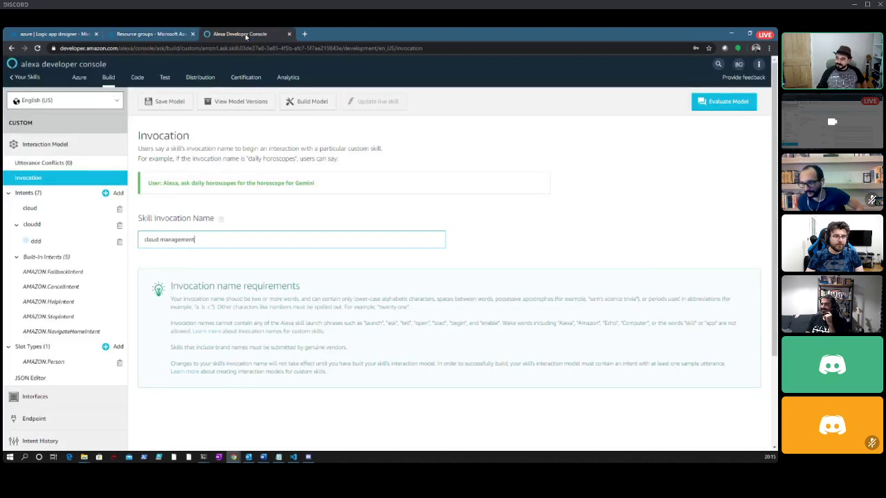
click(38, 242)
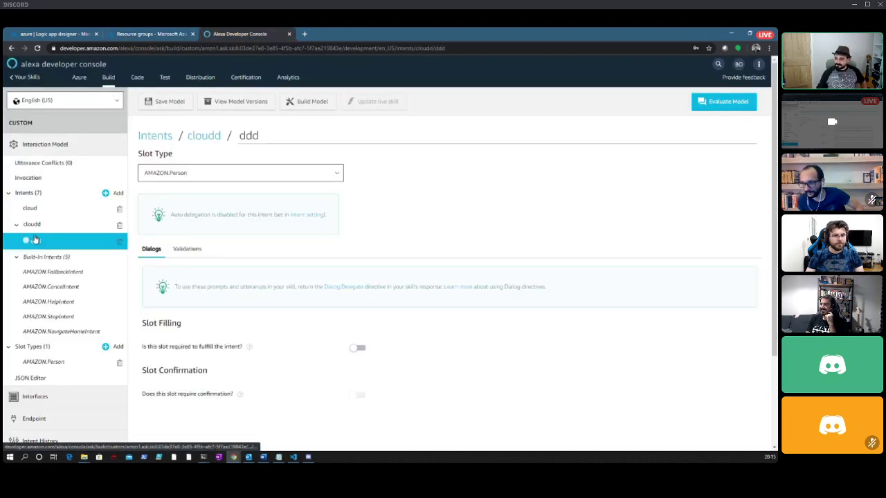
click(35, 228)
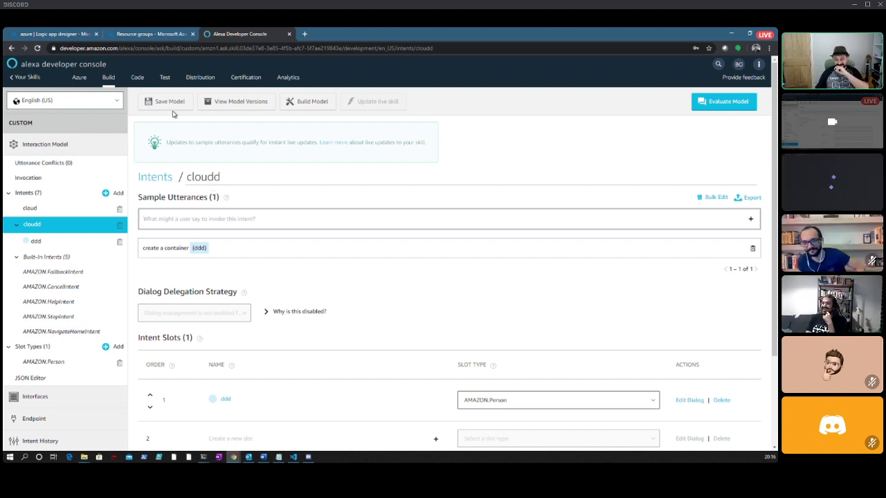
Step: Return to the Azure resource groups list and keep refreshing it to check for a further voice-created resource group
click(55, 33)
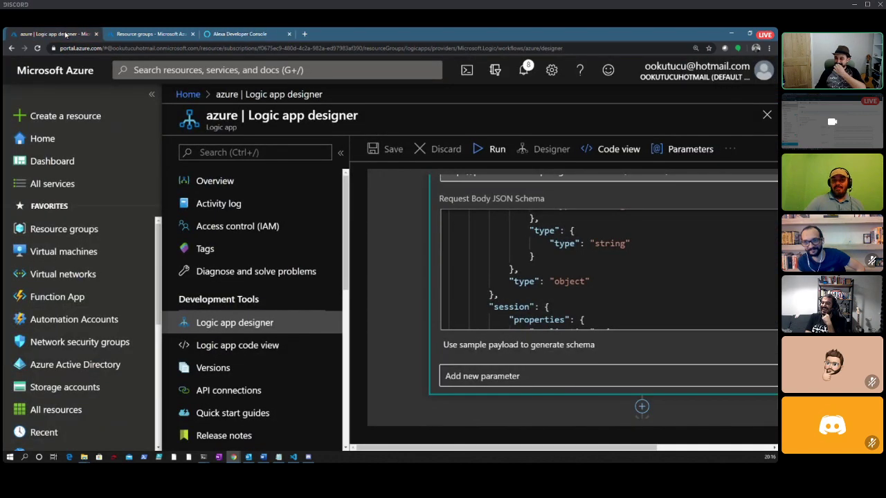
click(151, 34)
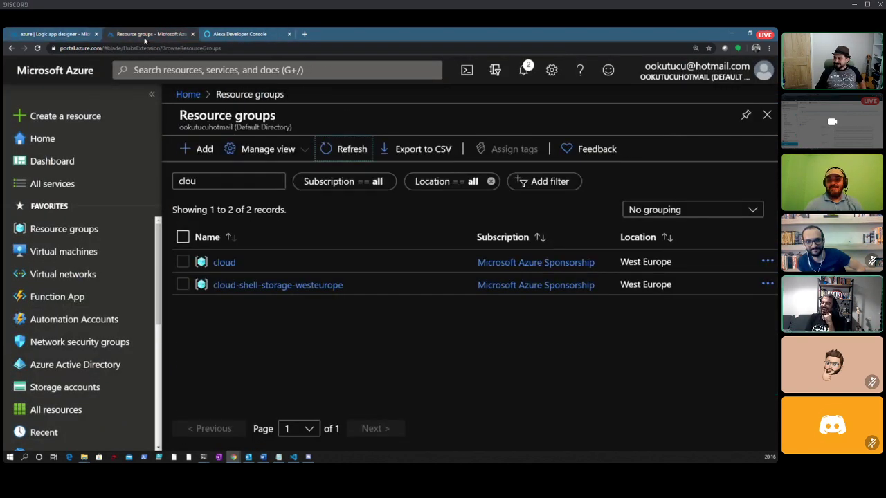
click(348, 150)
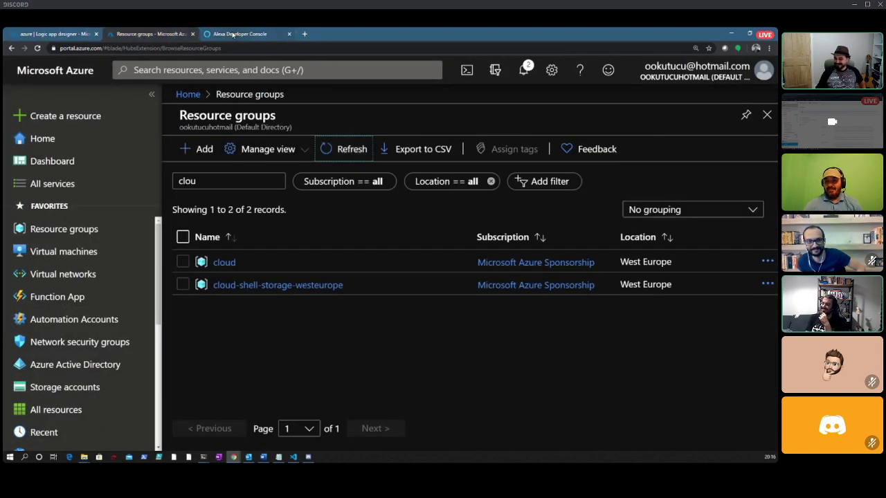
click(350, 152)
click(352, 153)
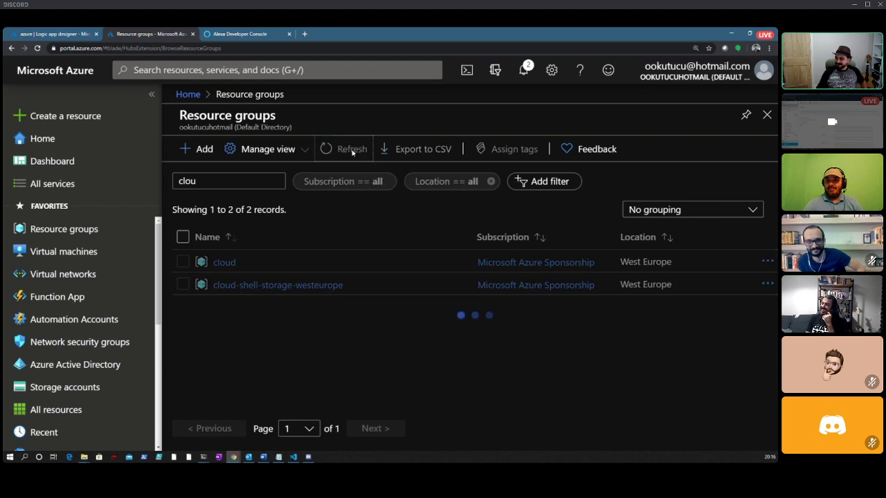
click(352, 153)
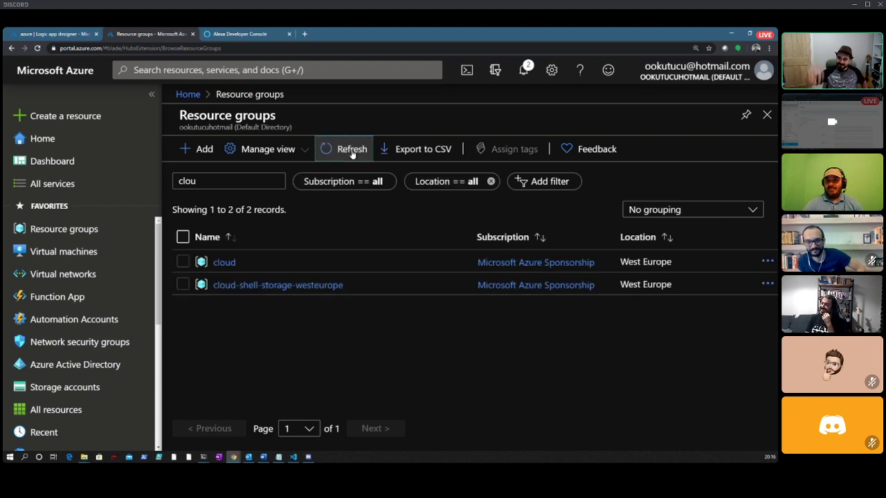
click(351, 152)
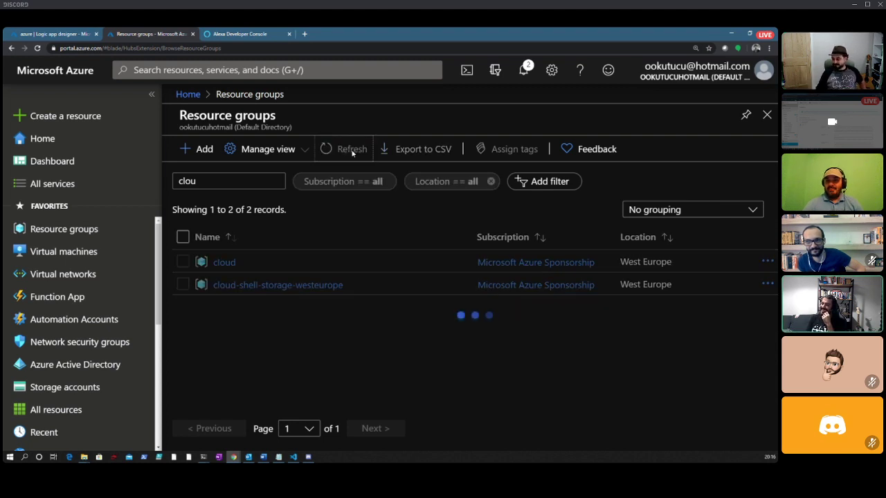
click(351, 153)
click(351, 152)
click(351, 152)
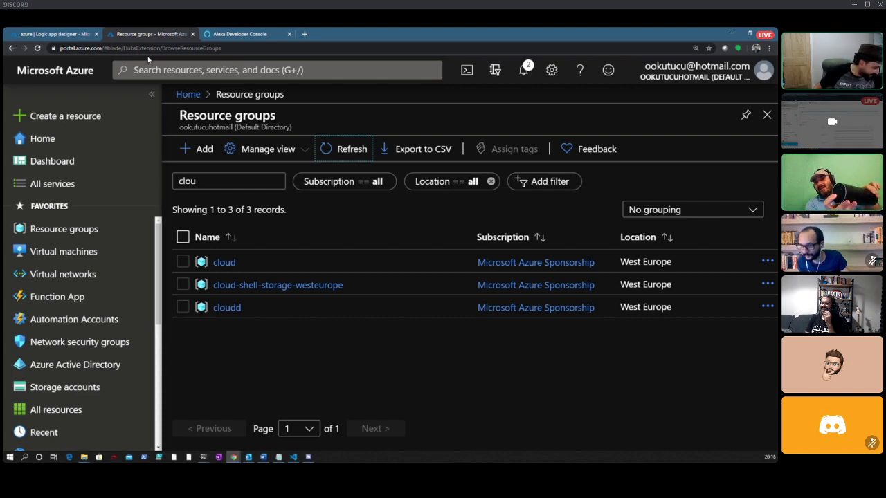
click(586, 109)
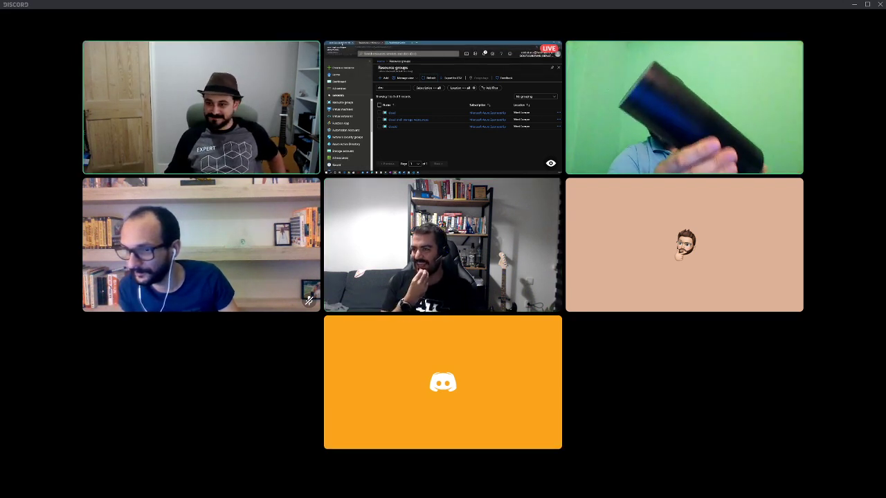
mouse_move(588, 125)
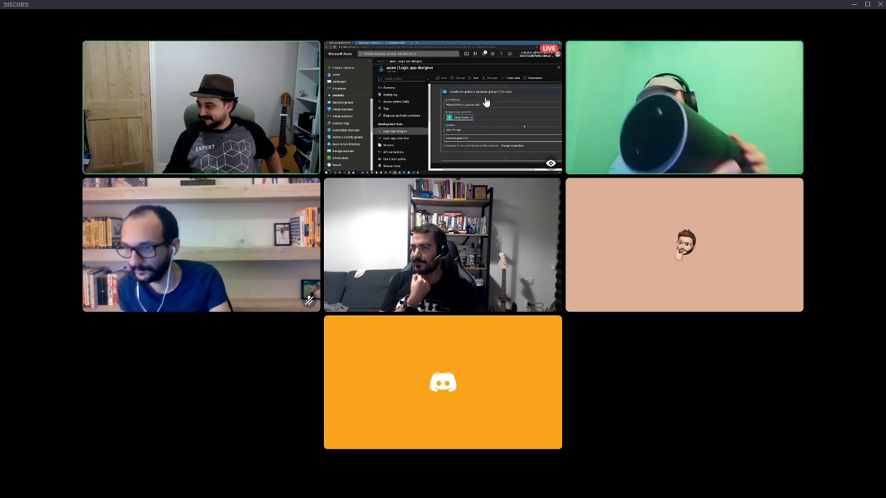
mouse_move(443, 277)
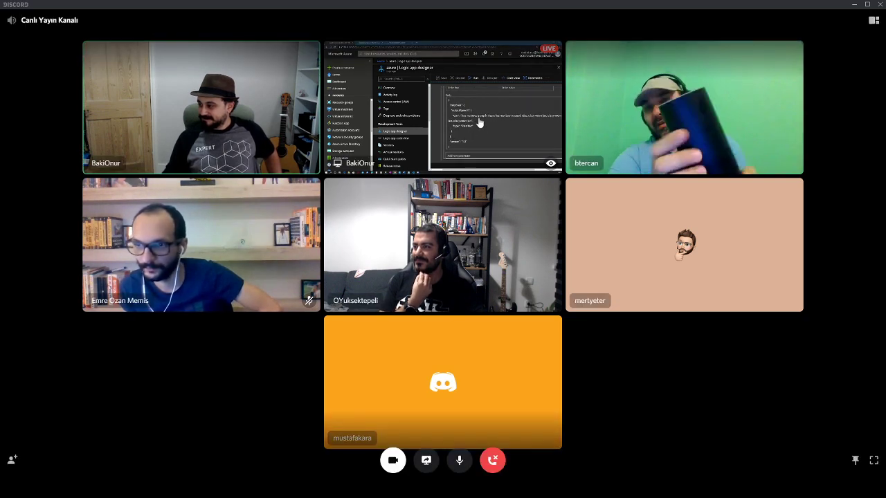
click(480, 123)
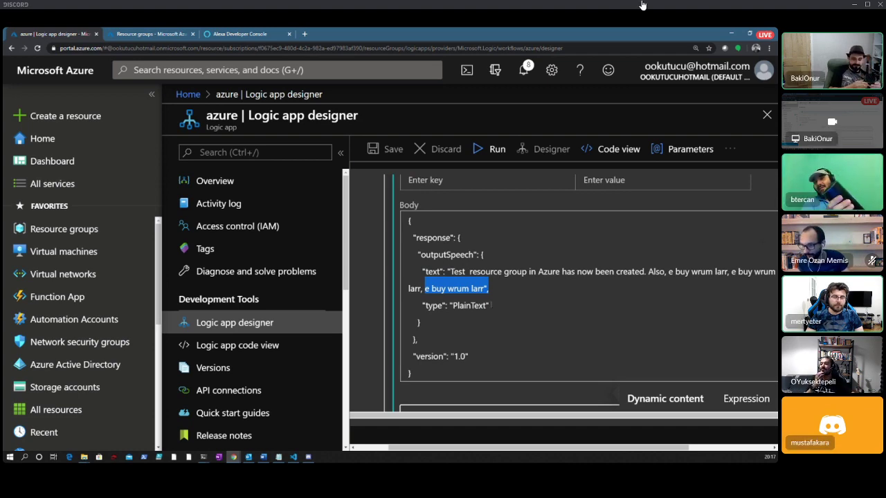
click(604, 114)
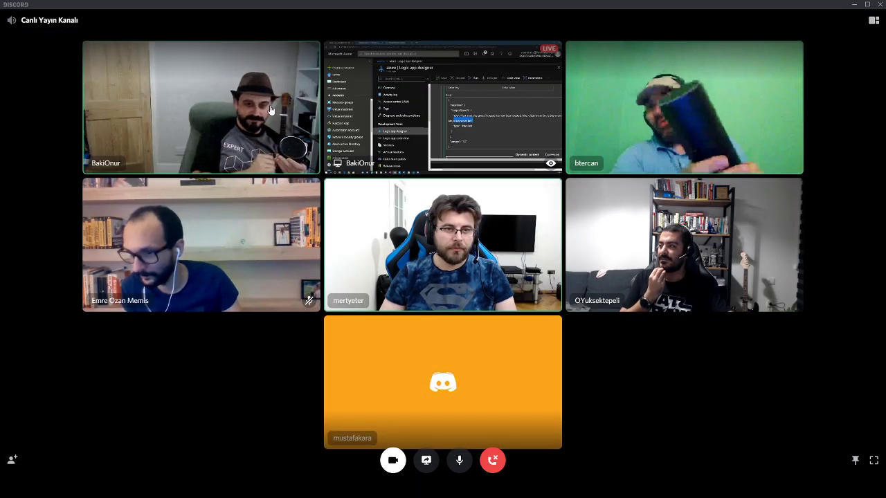
click(659, 112)
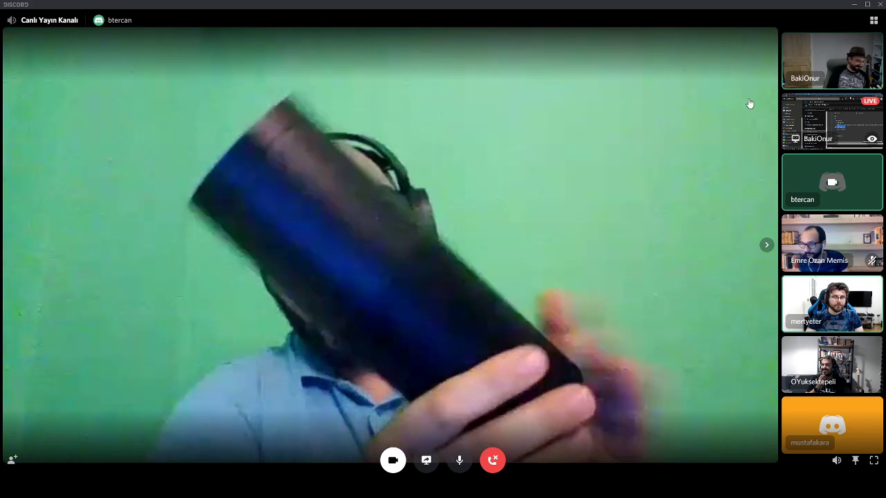
click(797, 62)
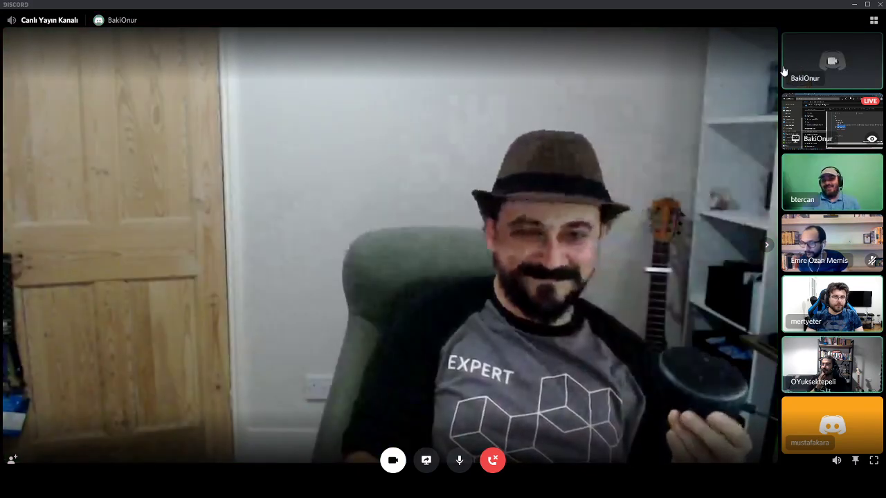